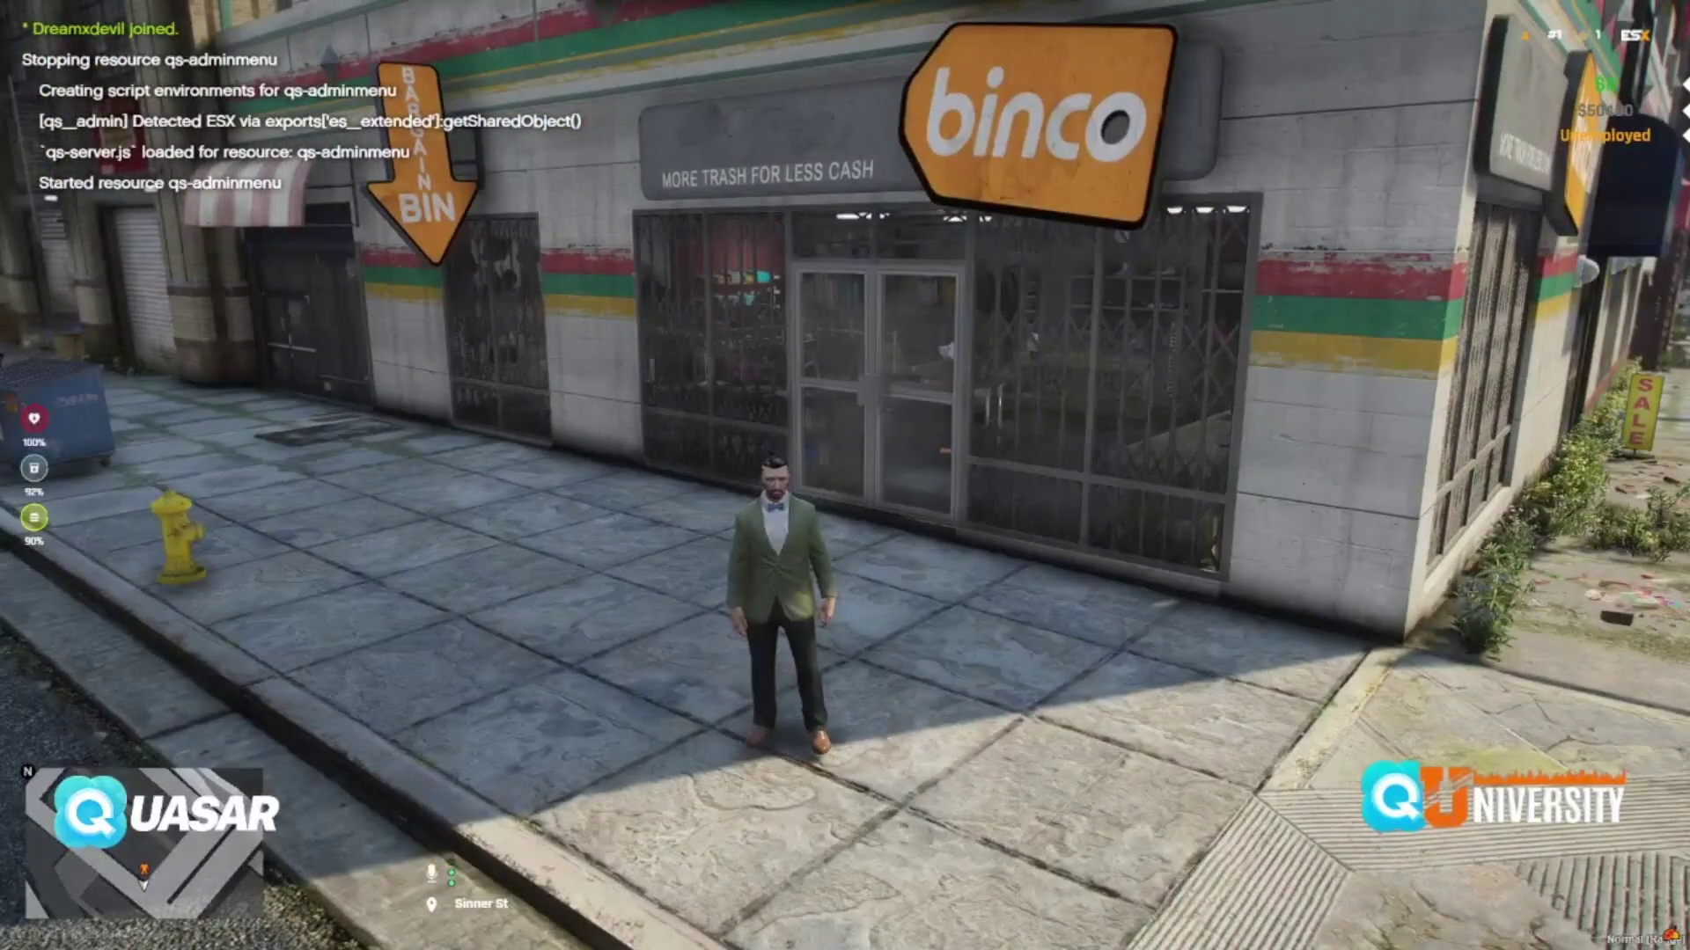
Open the QS admin menu with /qadmin and switch on the Admin Tag
type("t/qadmin")
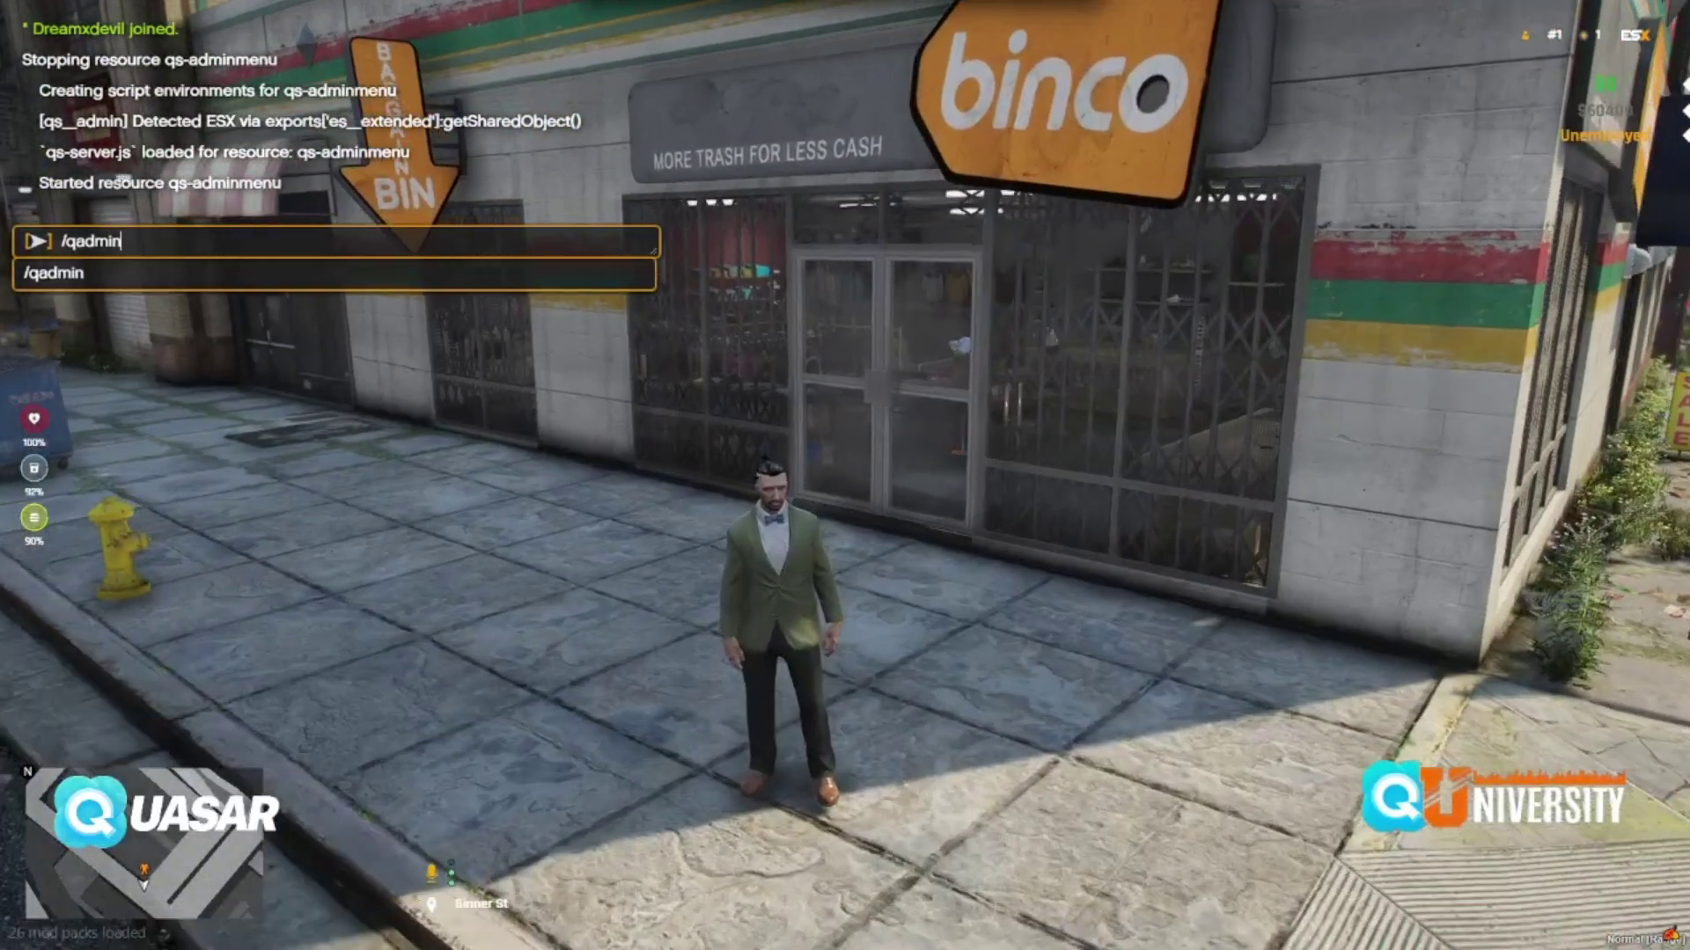
key("Return")
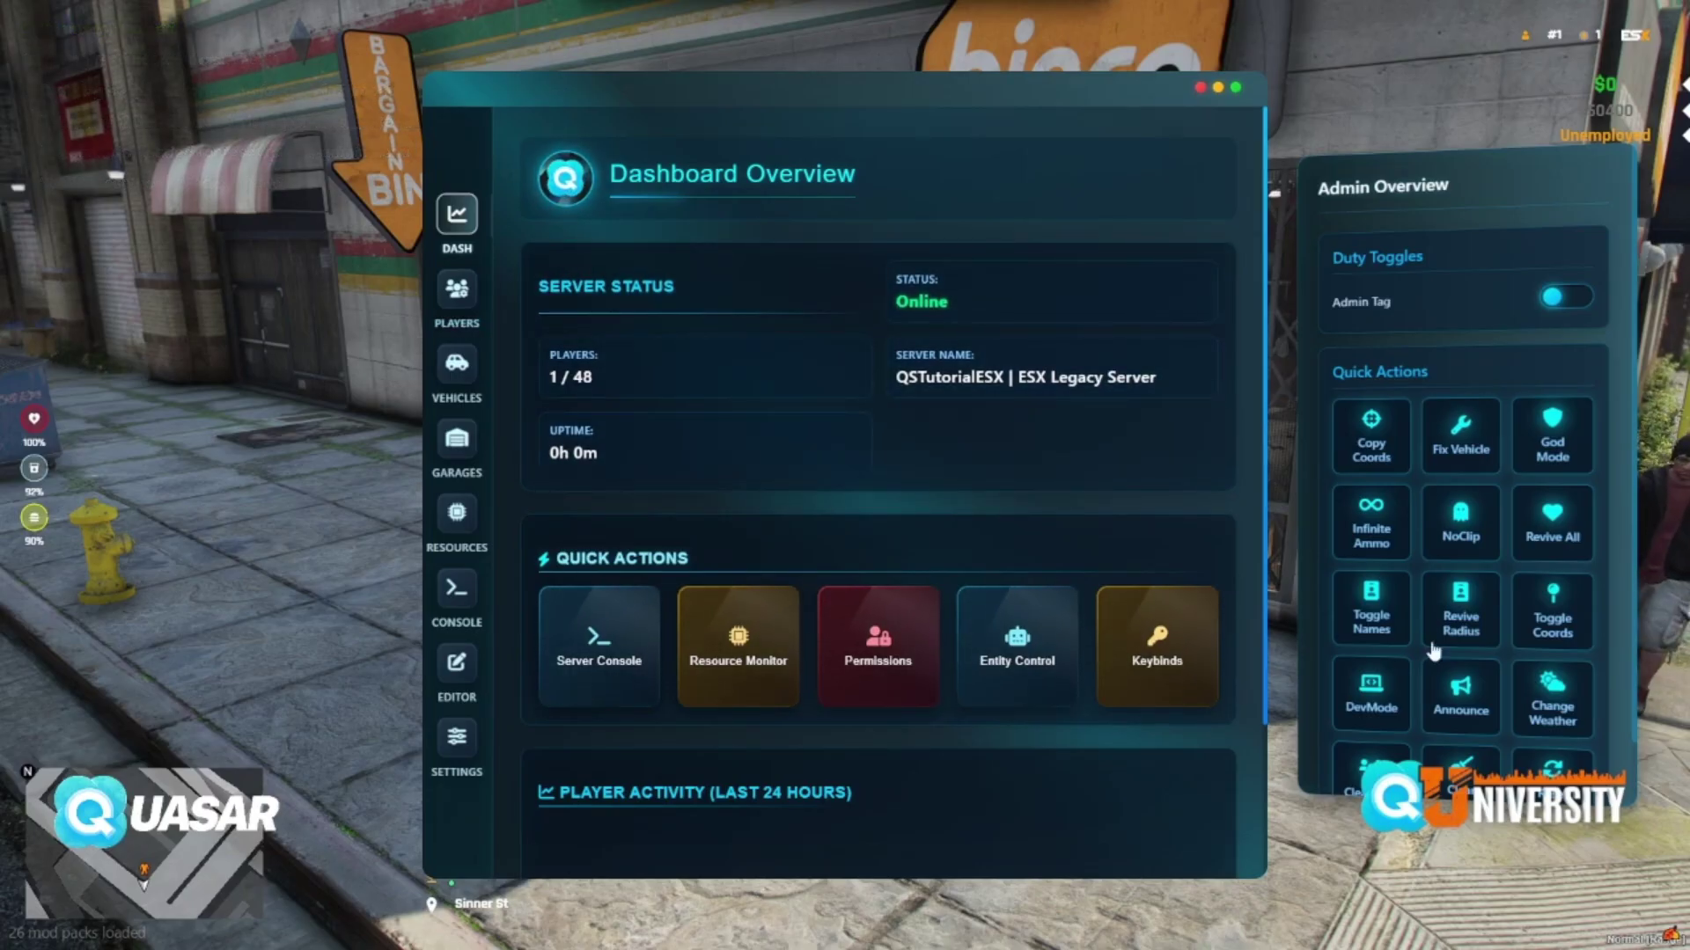
scroll(1435, 651, "down", 2)
scroll(1496, 396, "up", 2)
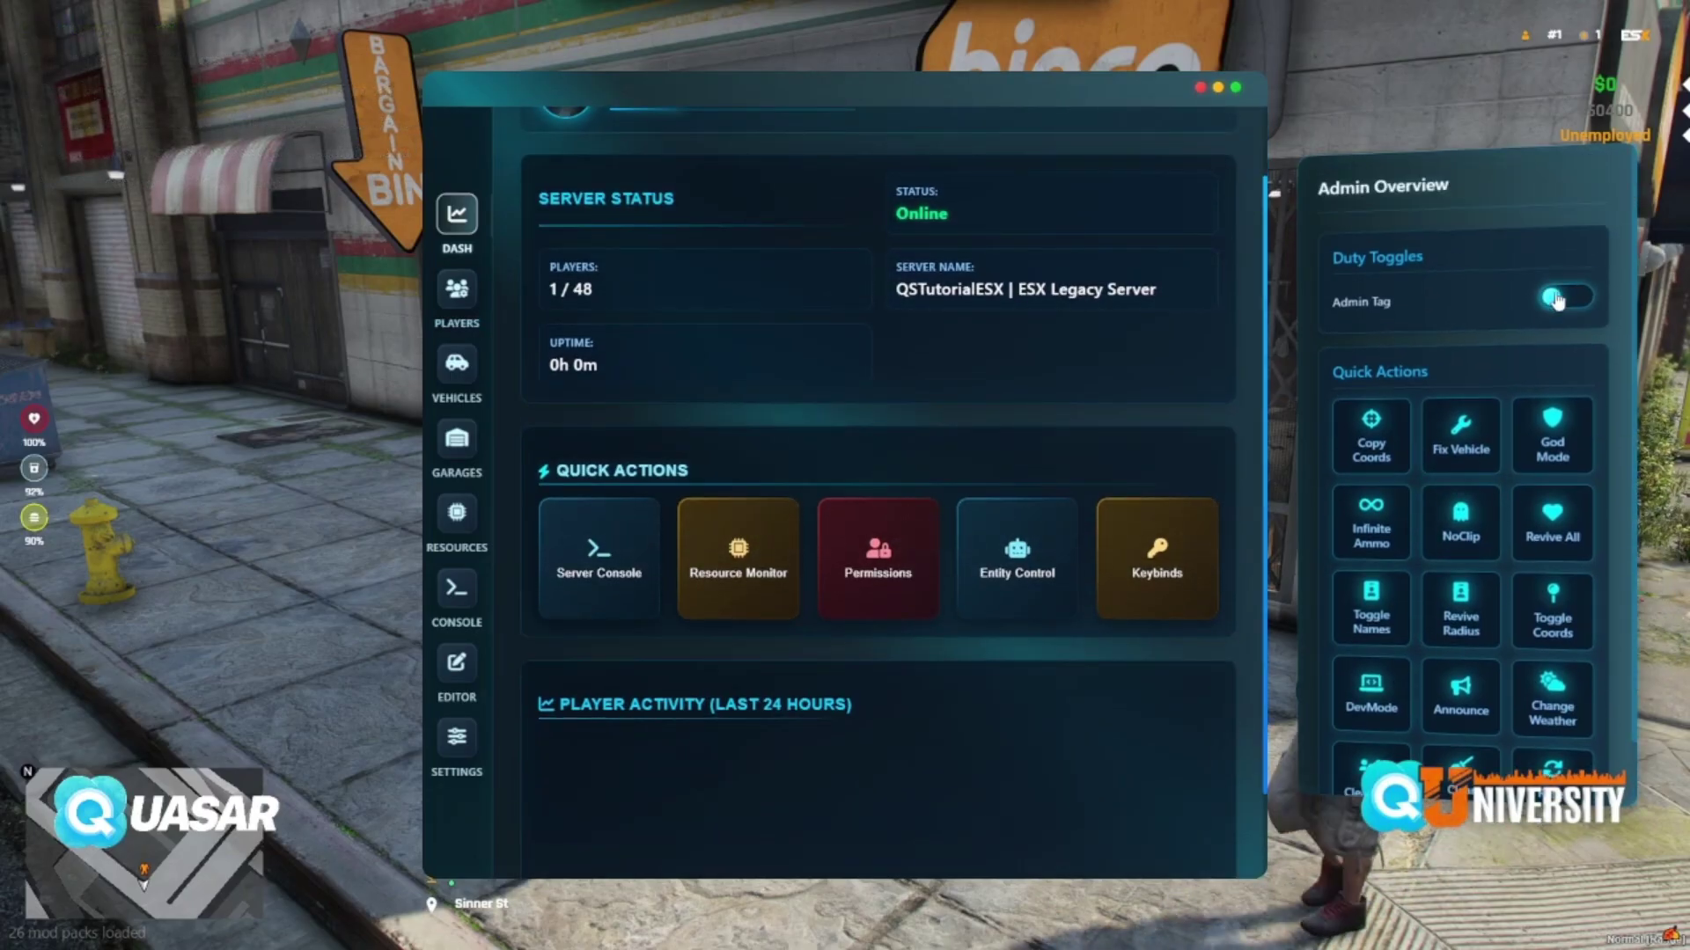
left_click(1556, 301)
key("Escape")
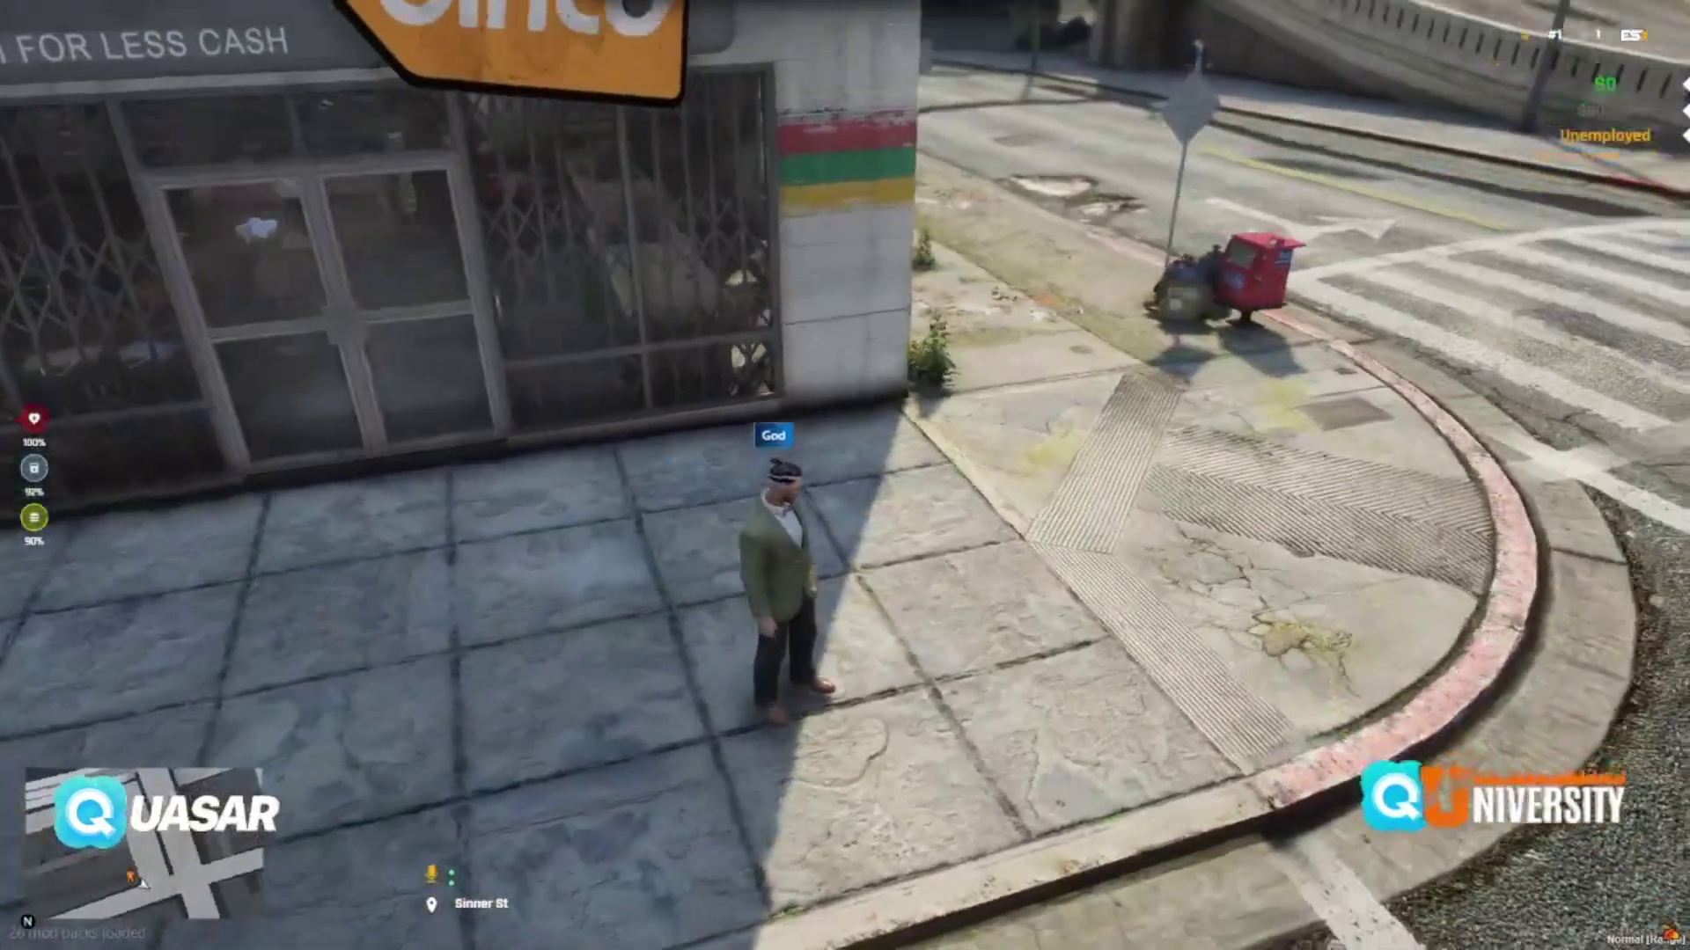
Reopen the admin menu with /qadmin and go to the Permissions Manager
type("t/qadmin")
key("Return")
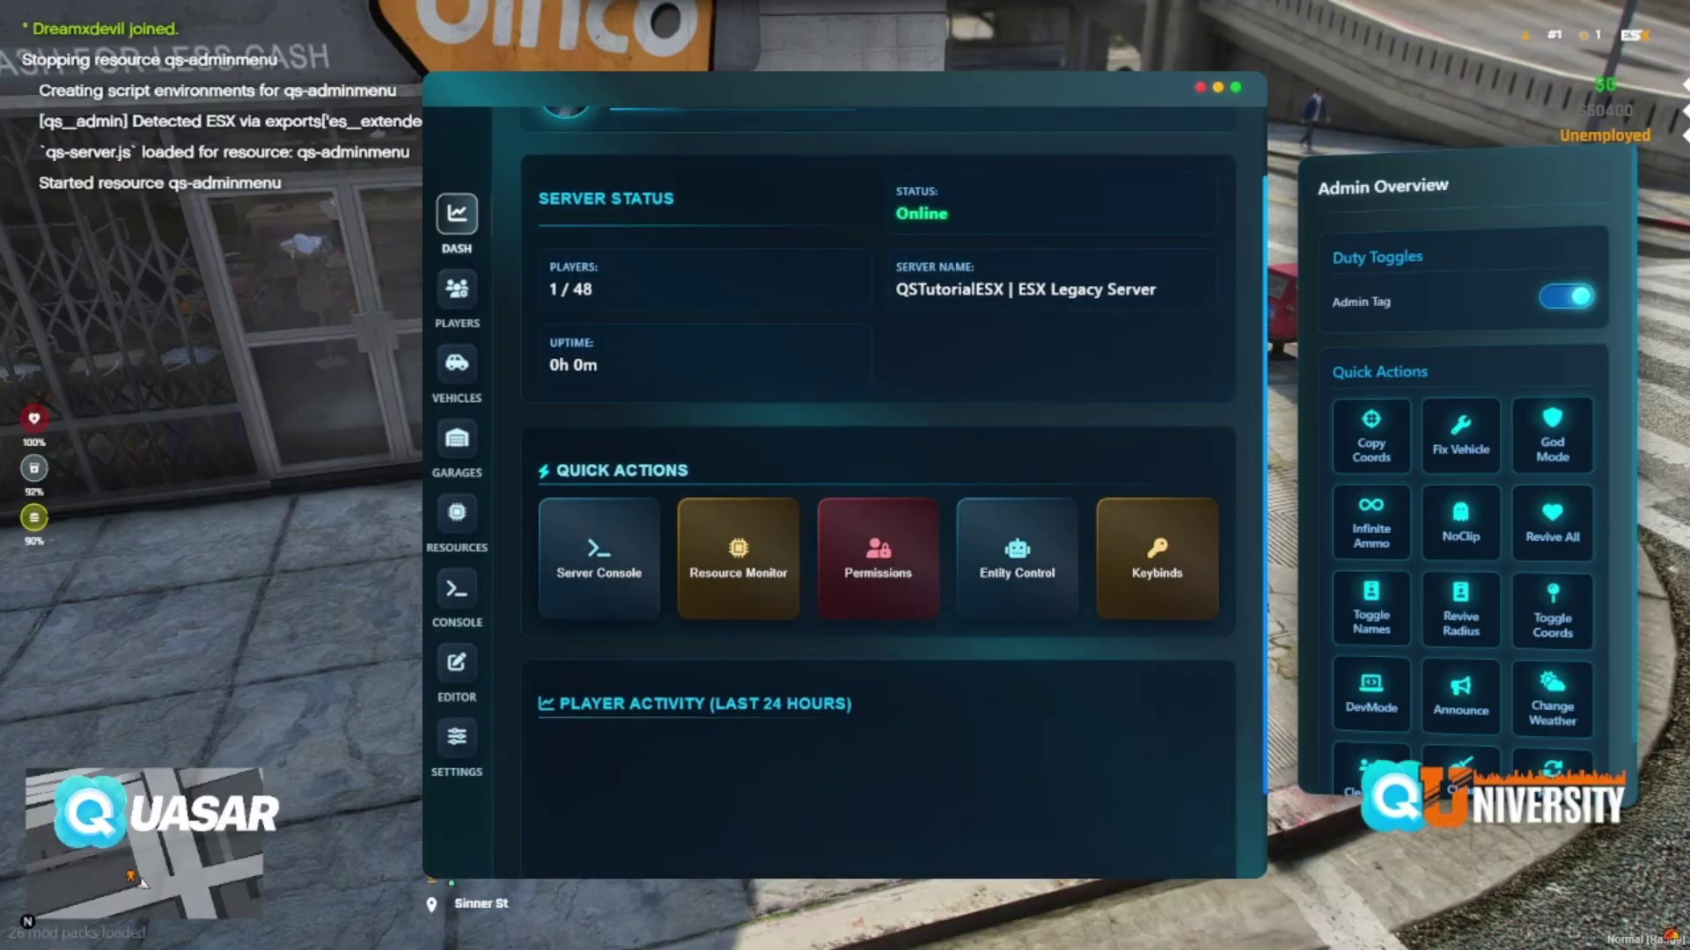
left_click(878, 559)
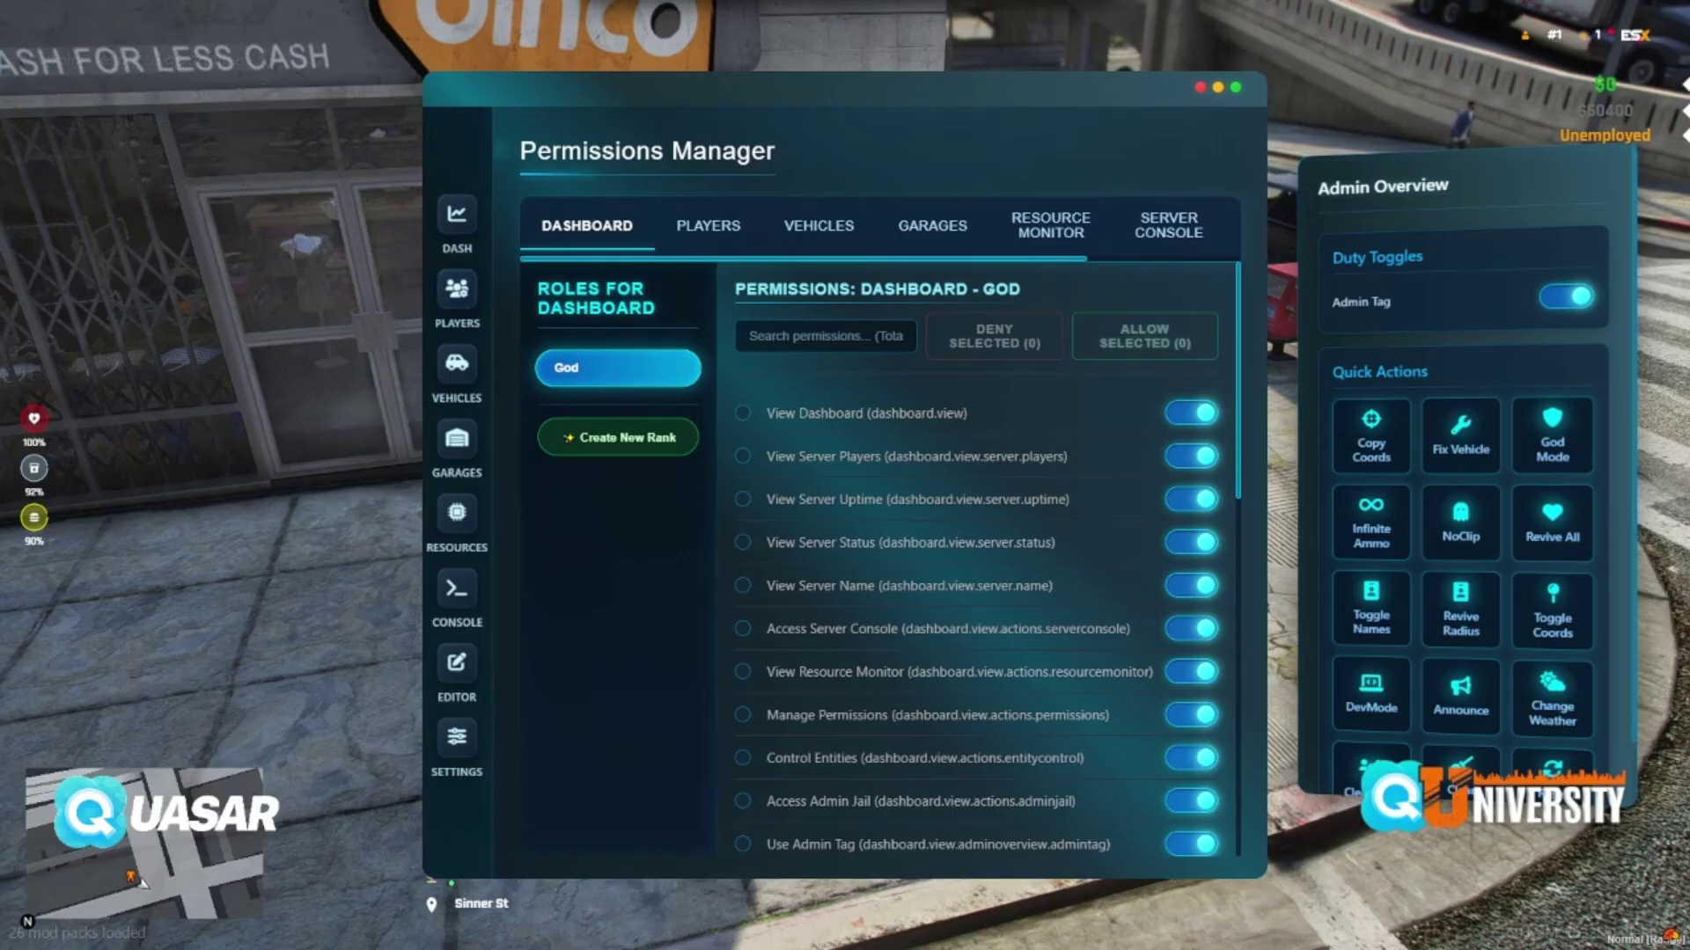
Allow Max Mod Vehicle, Toggle Invisibility and Change Time for the God rank
scroll(976, 563, "down", 10)
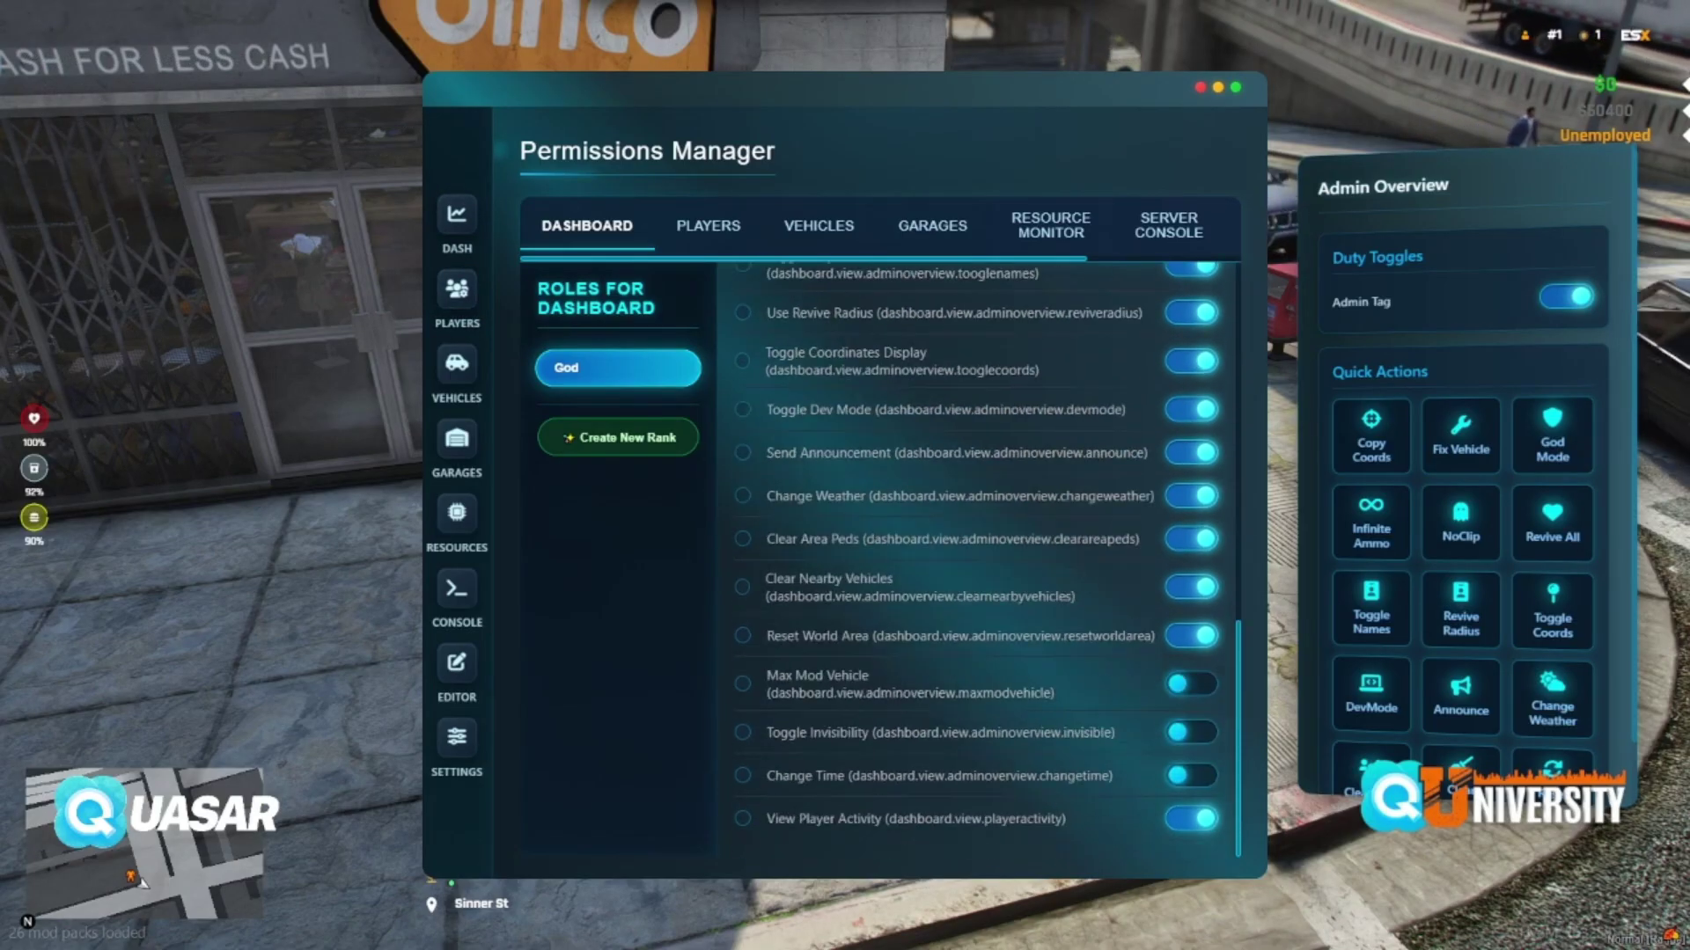
scroll(1144, 687, "up", 1)
scroll(1144, 686, "down", 1)
left_click(1190, 683)
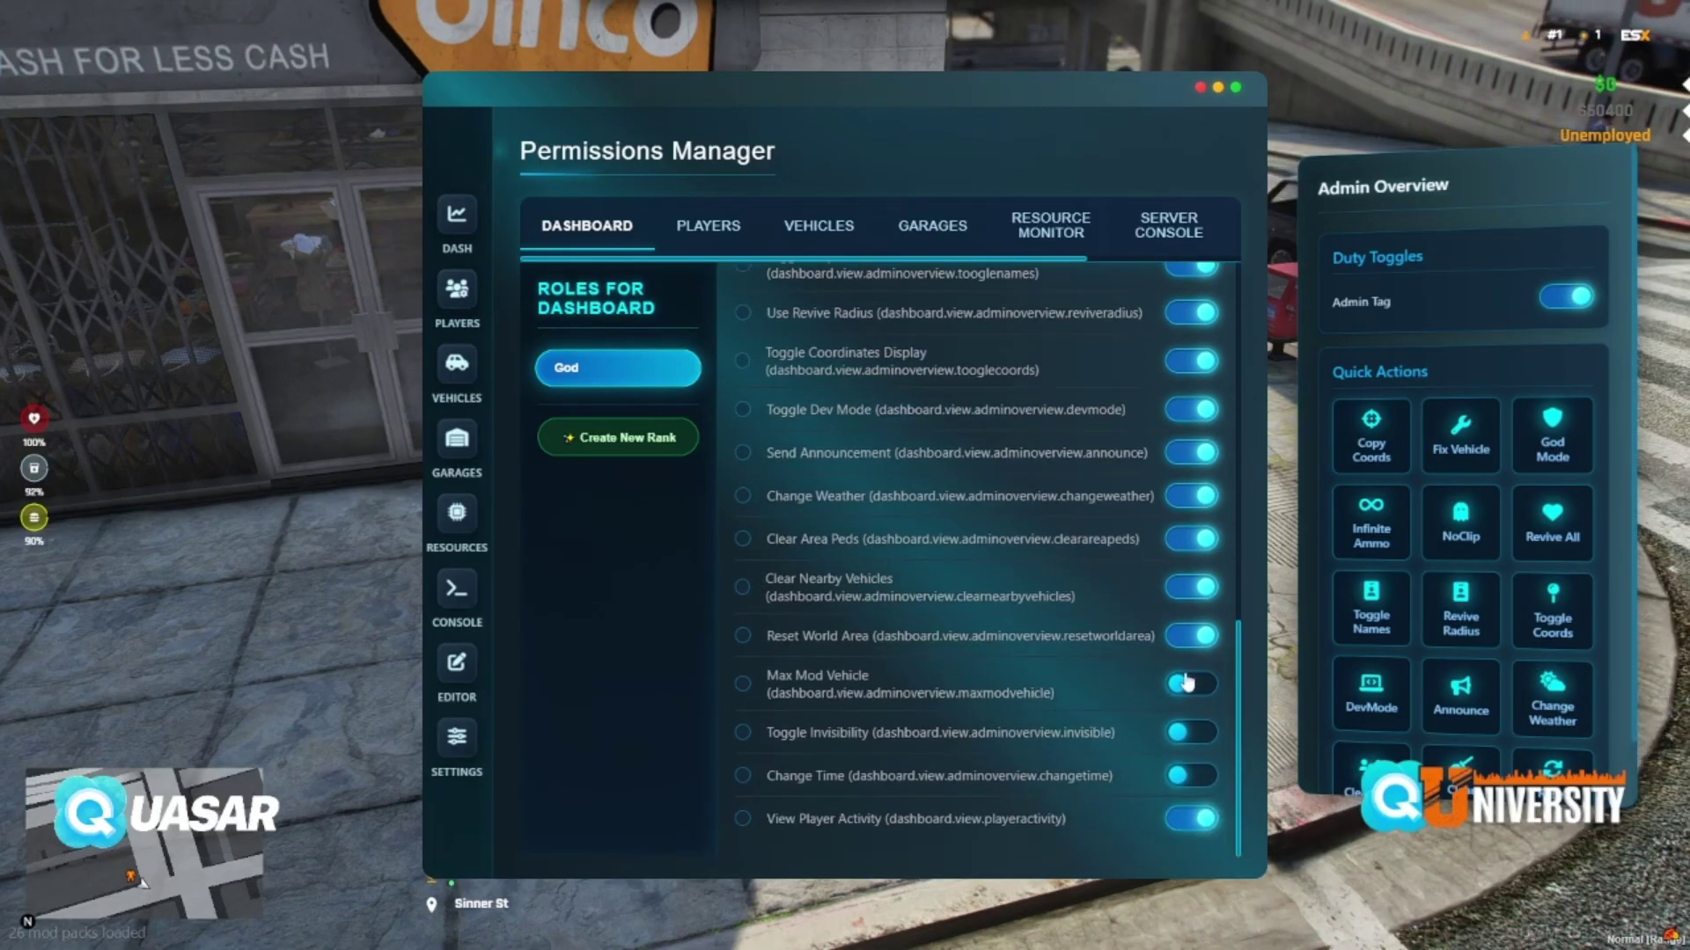
left_click(1192, 735)
left_click(1190, 776)
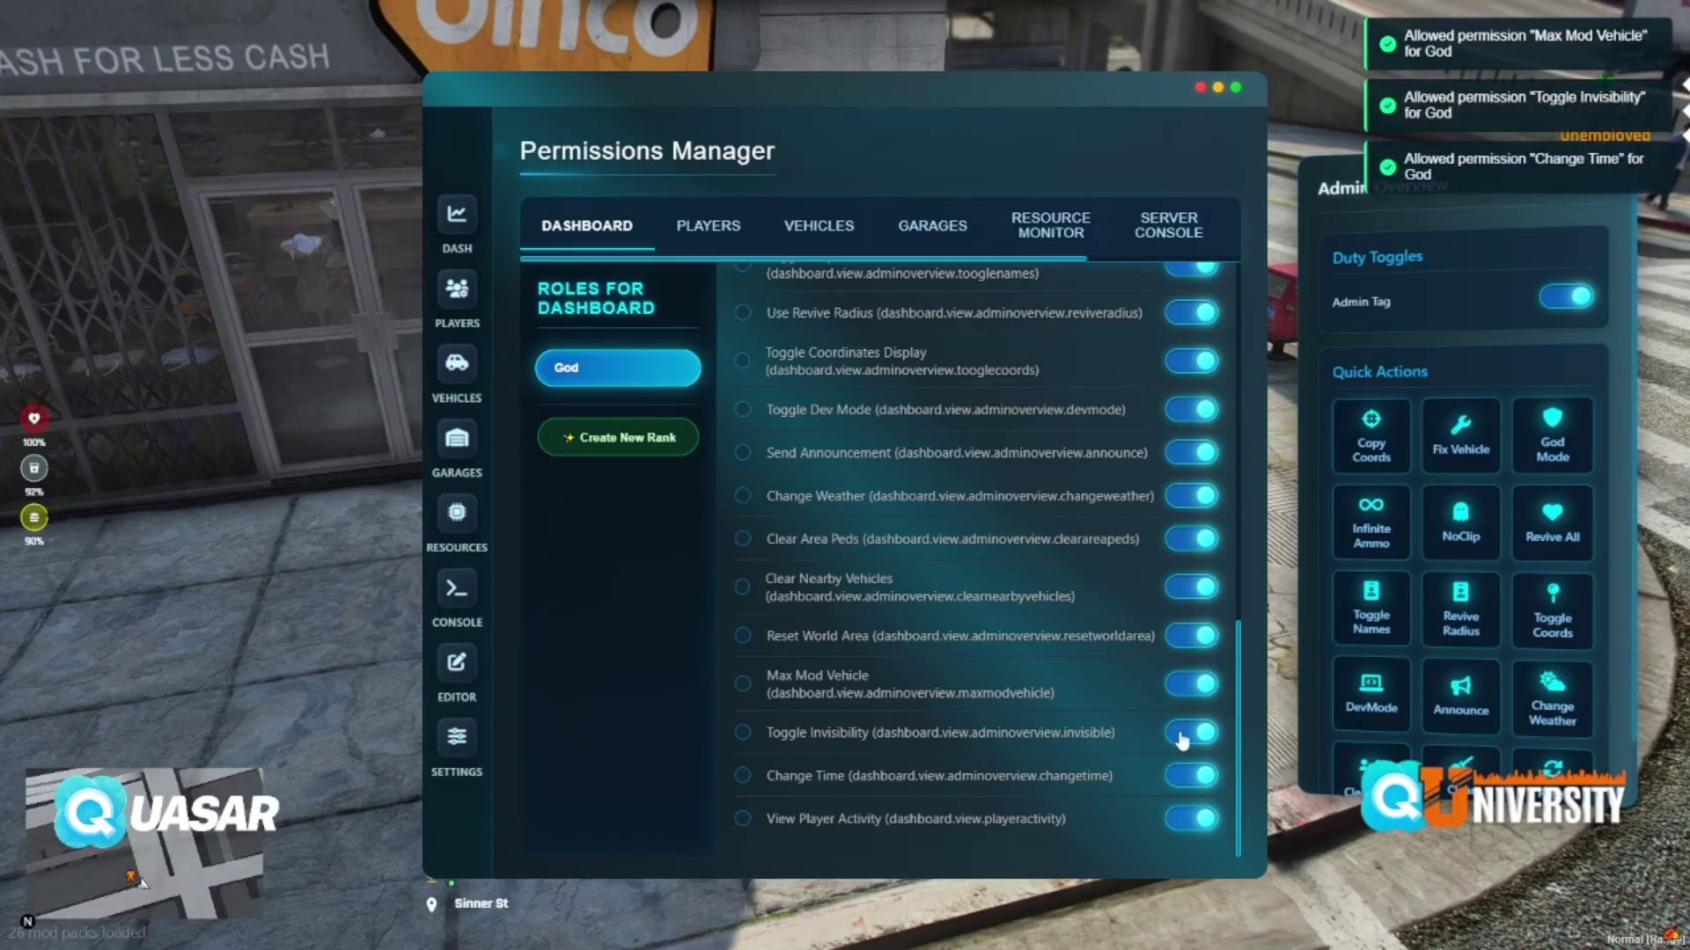
Browse God's Players, Vehicles and Resource Monitor permissions, then start a new Server Console rank
scroll(1181, 739, "up", 10)
left_click(709, 231)
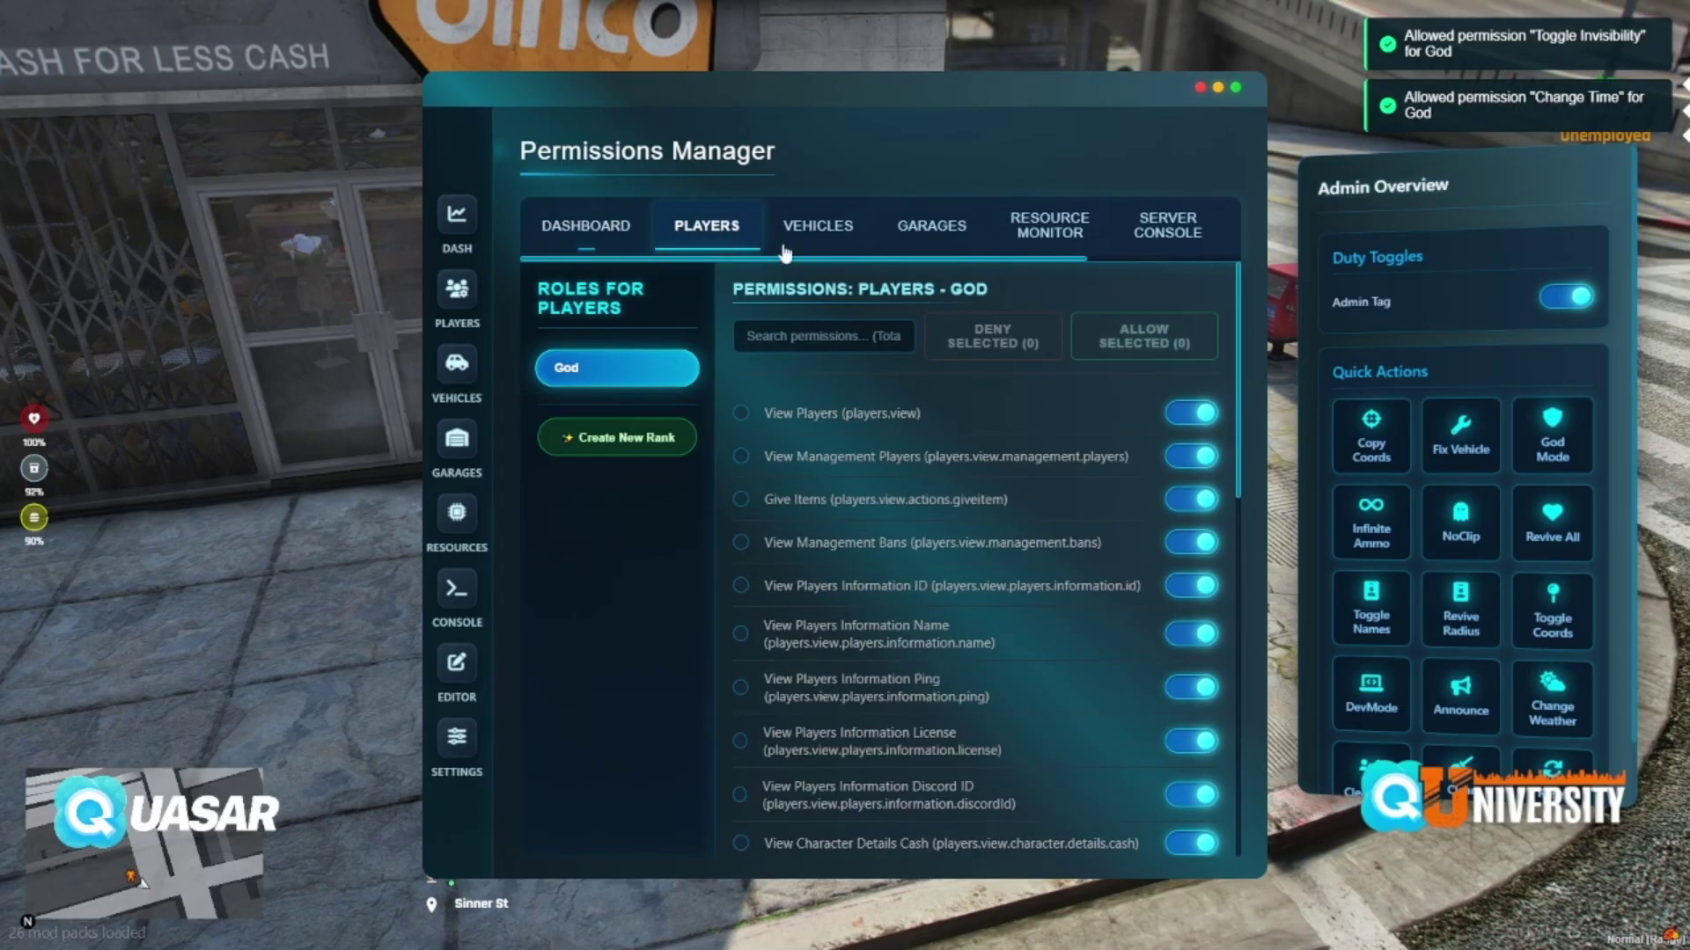
scroll(1132, 462, "down", 10)
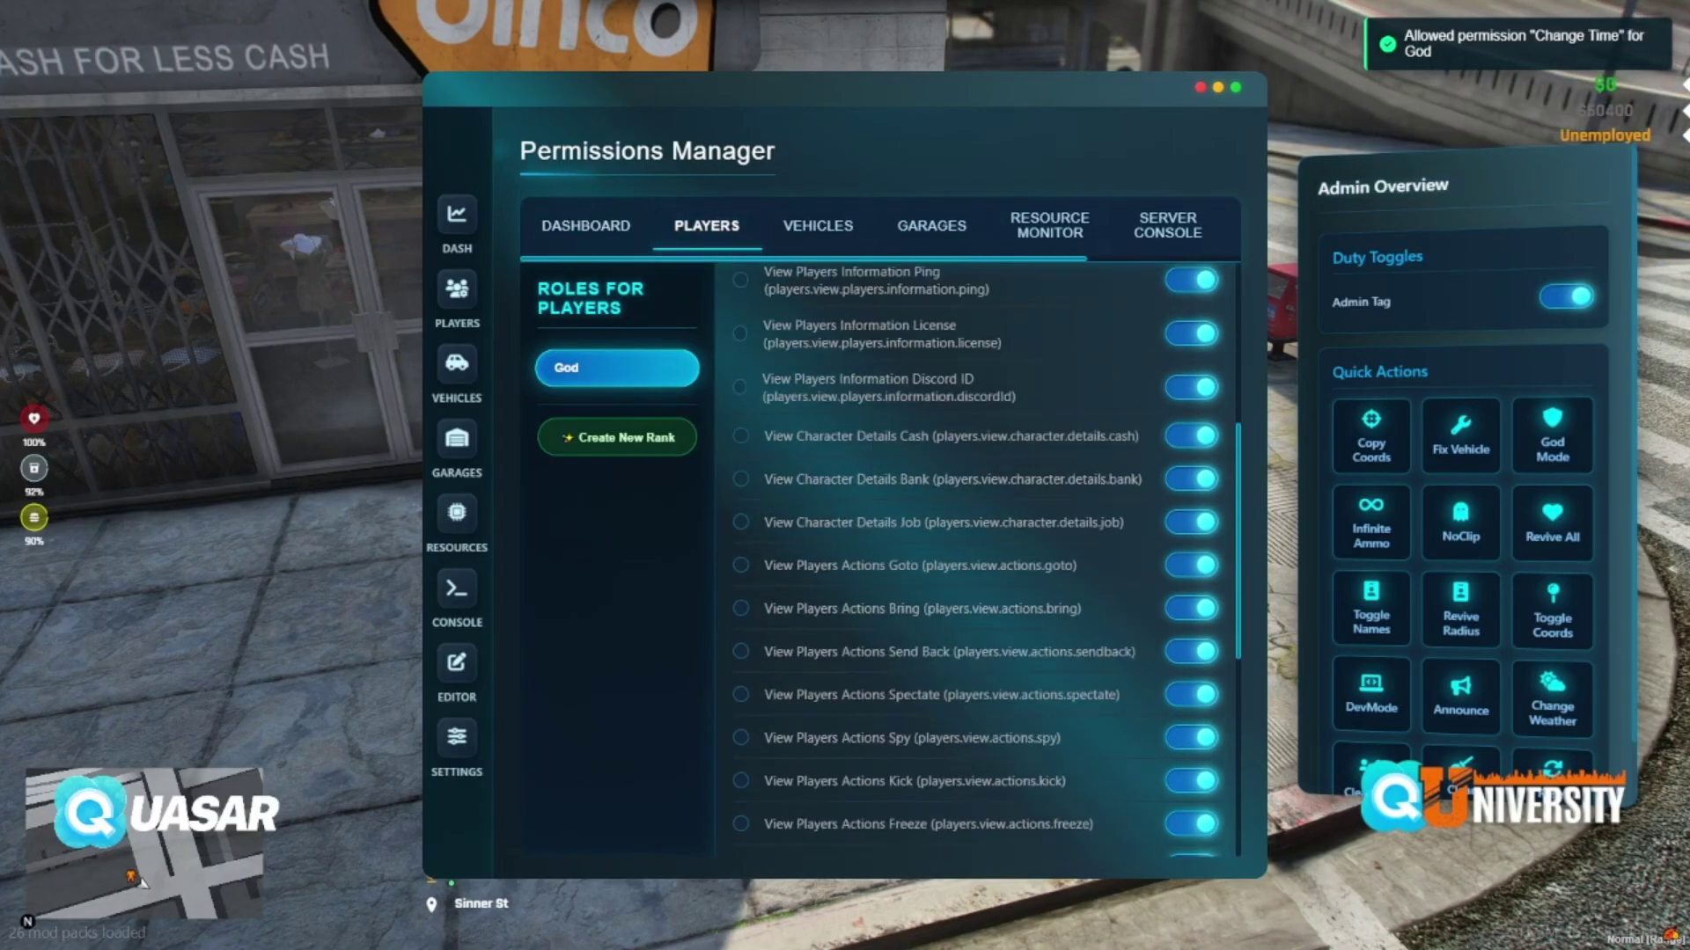
left_click(845, 237)
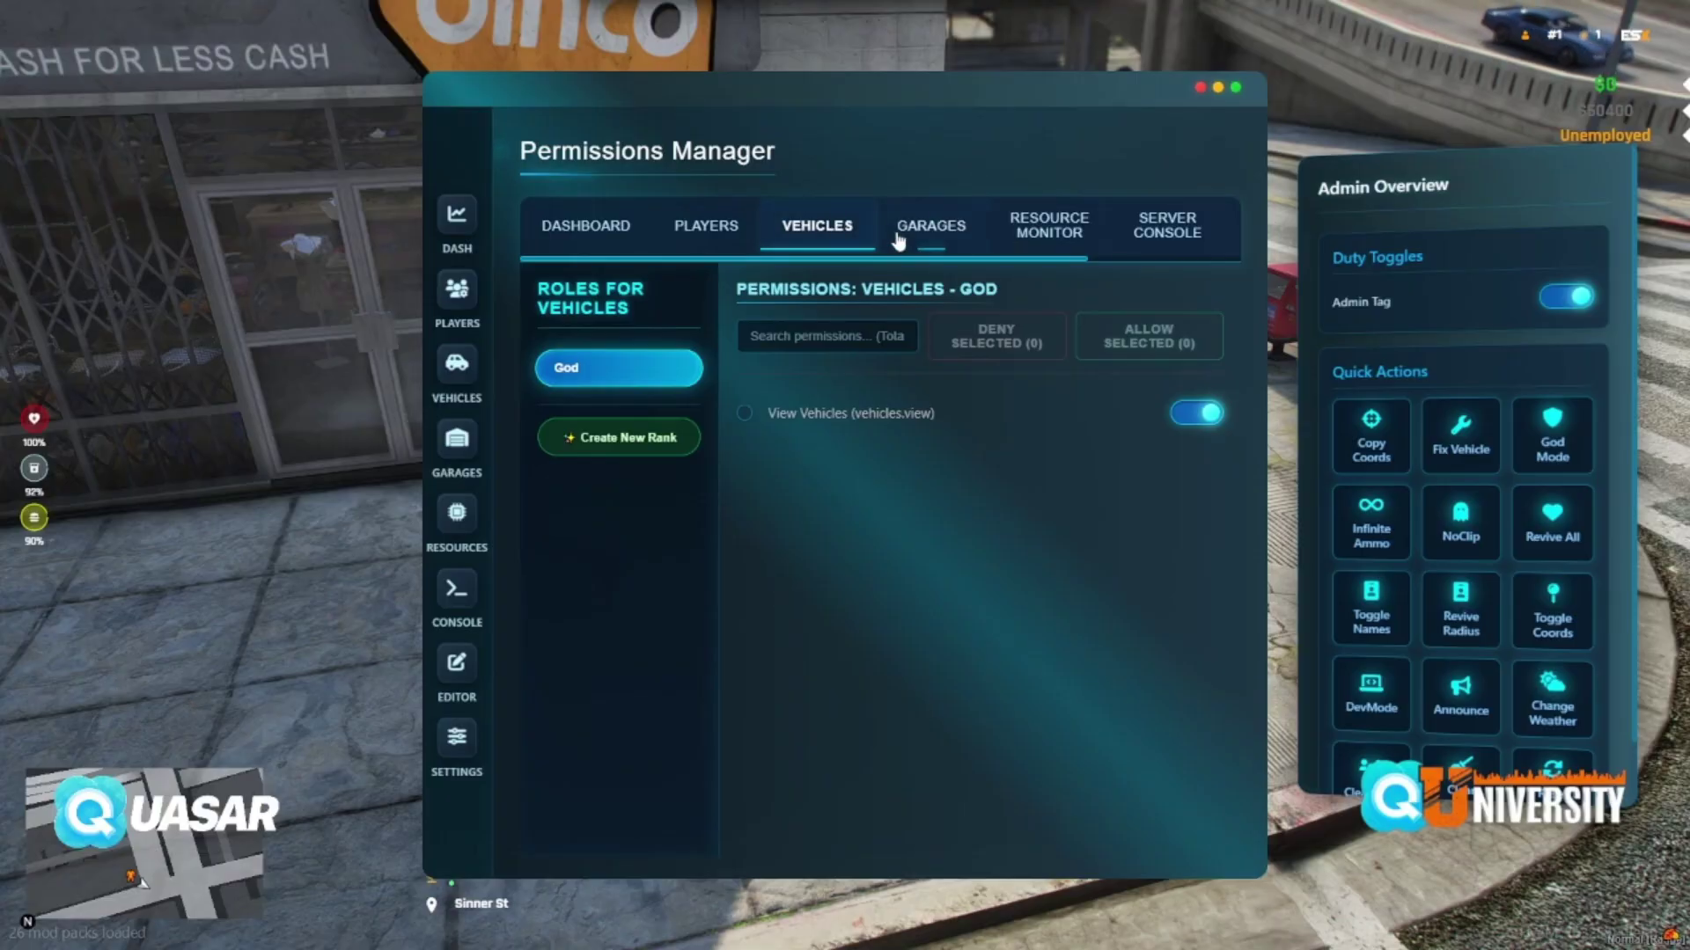
left_click(1083, 231)
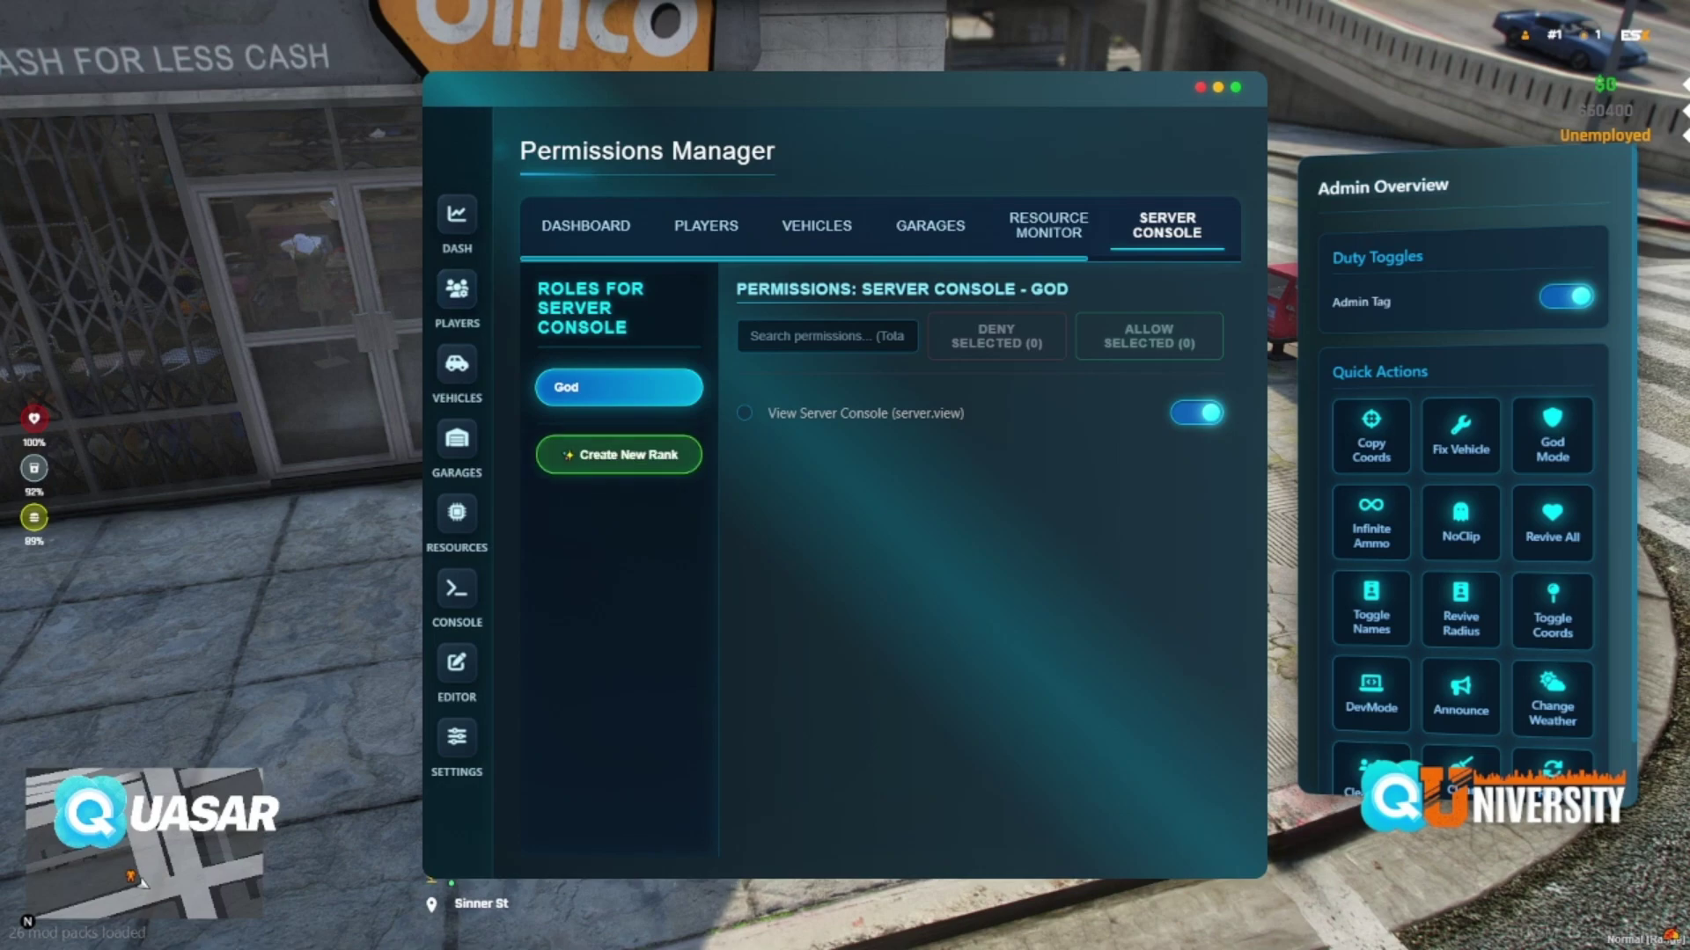
left_click(618, 454)
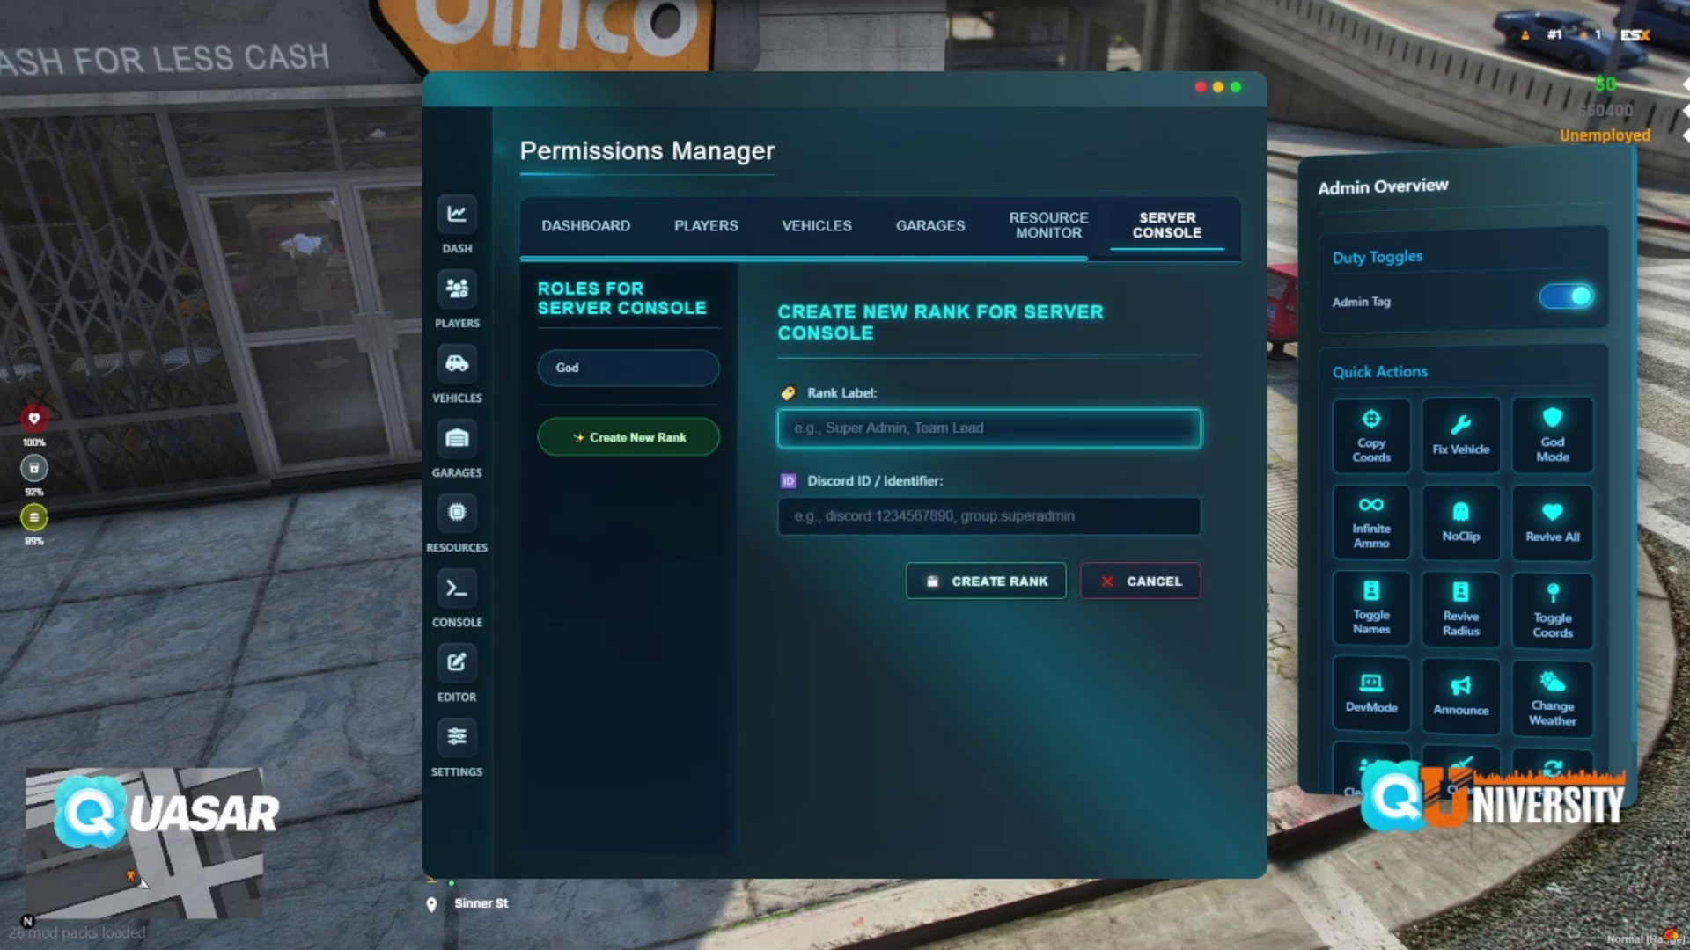
Label the new rank 'Admin' and move to the Discord ID / Identifier field
type("AD")
key("BackSpace")
type("dmin")
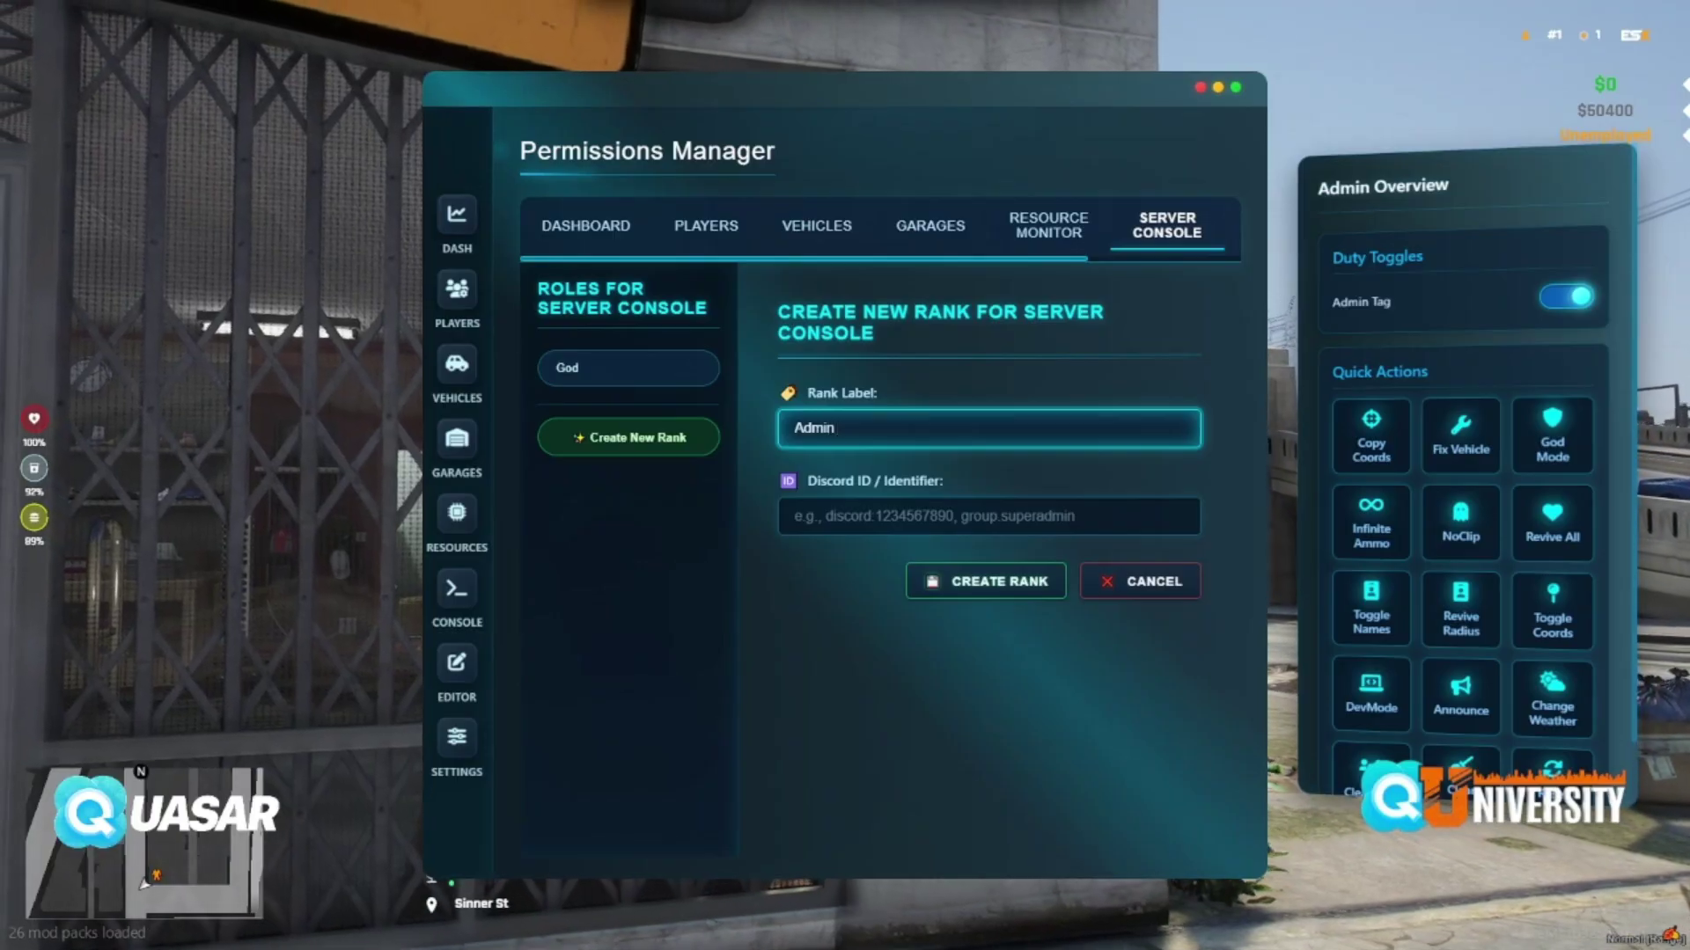
left_click(988, 515)
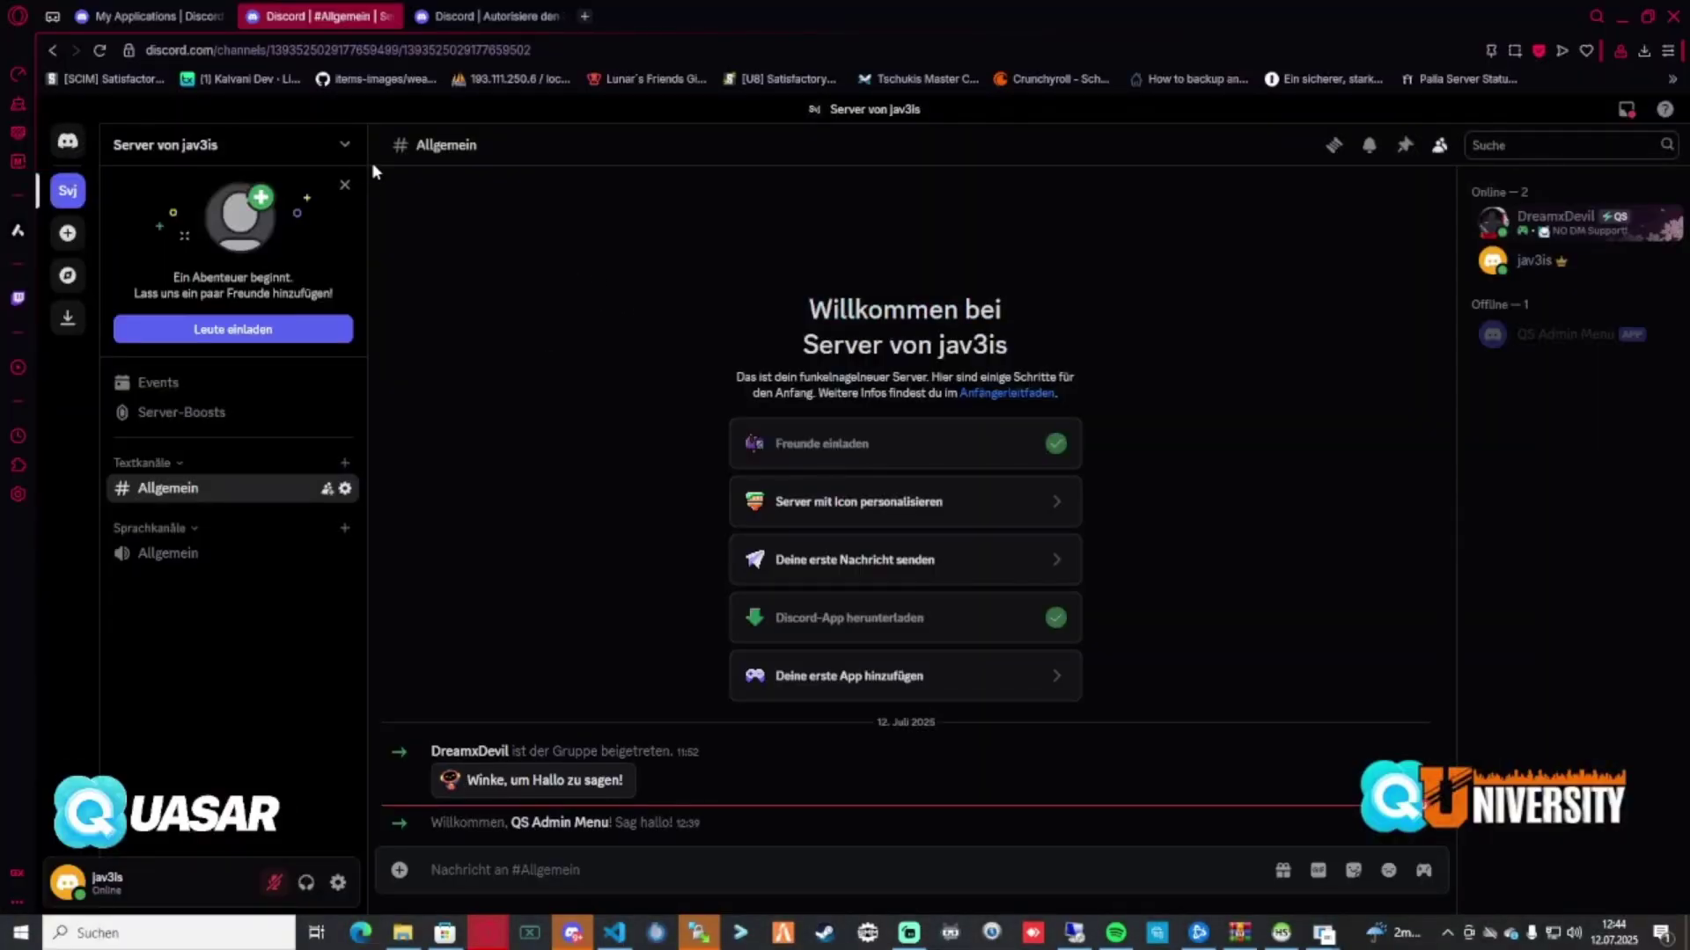
Go to the Discord server's Rollen (Roles) settings page
left_click(348, 148)
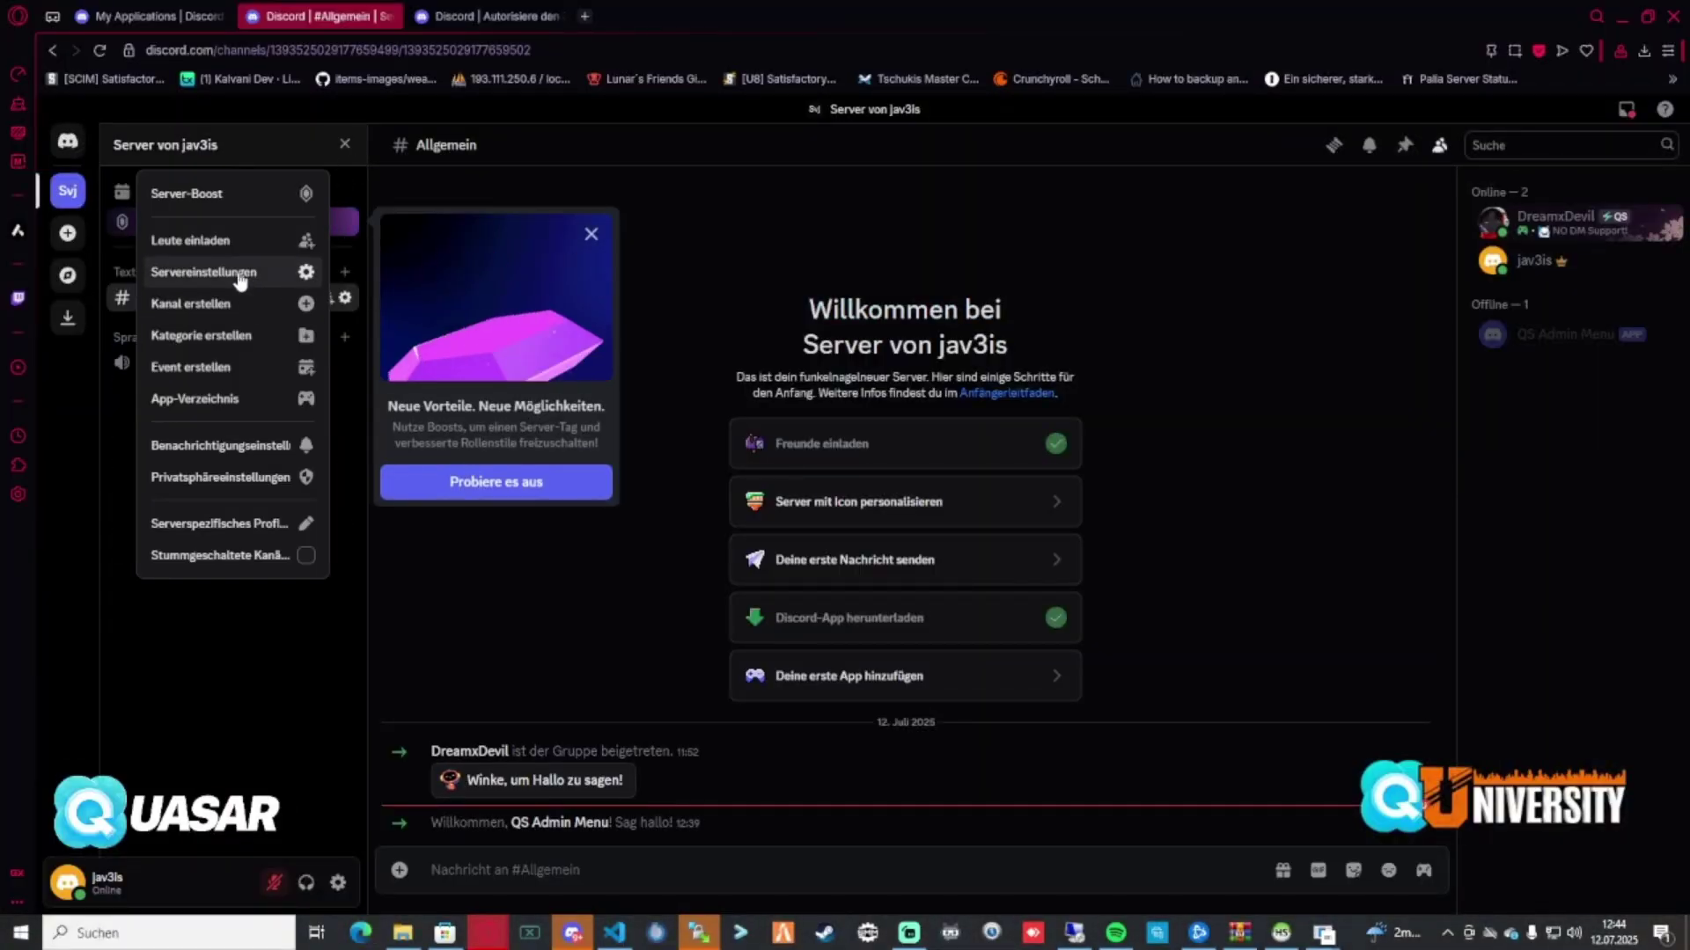
left_click(294, 274)
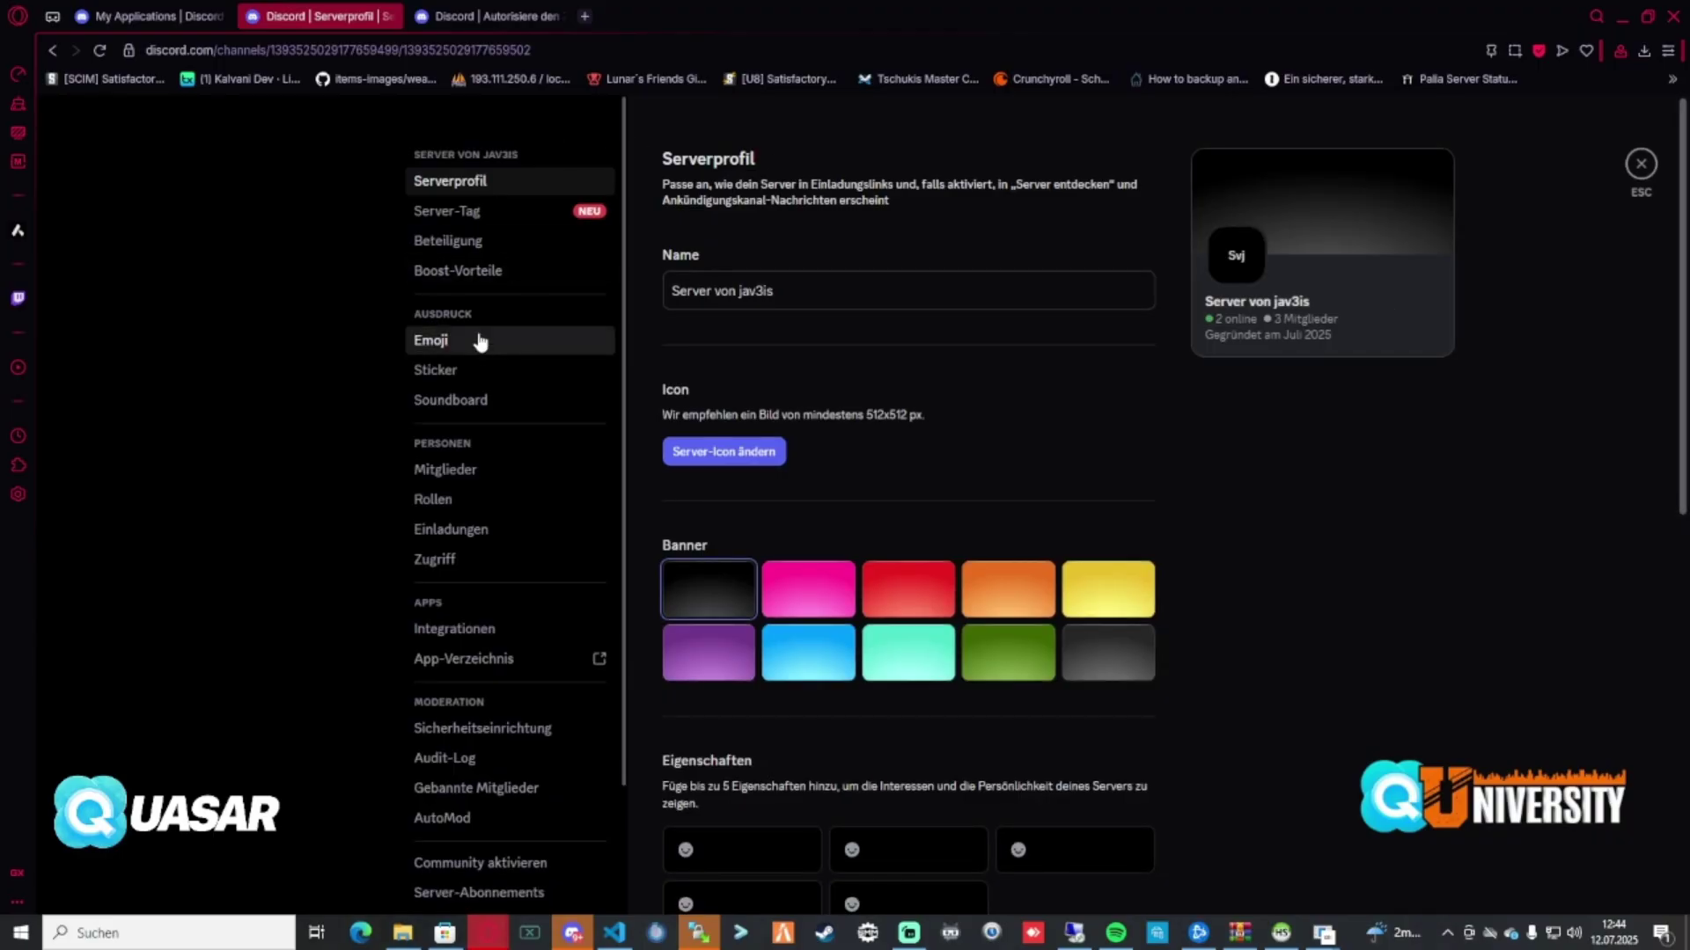
left_click(484, 500)
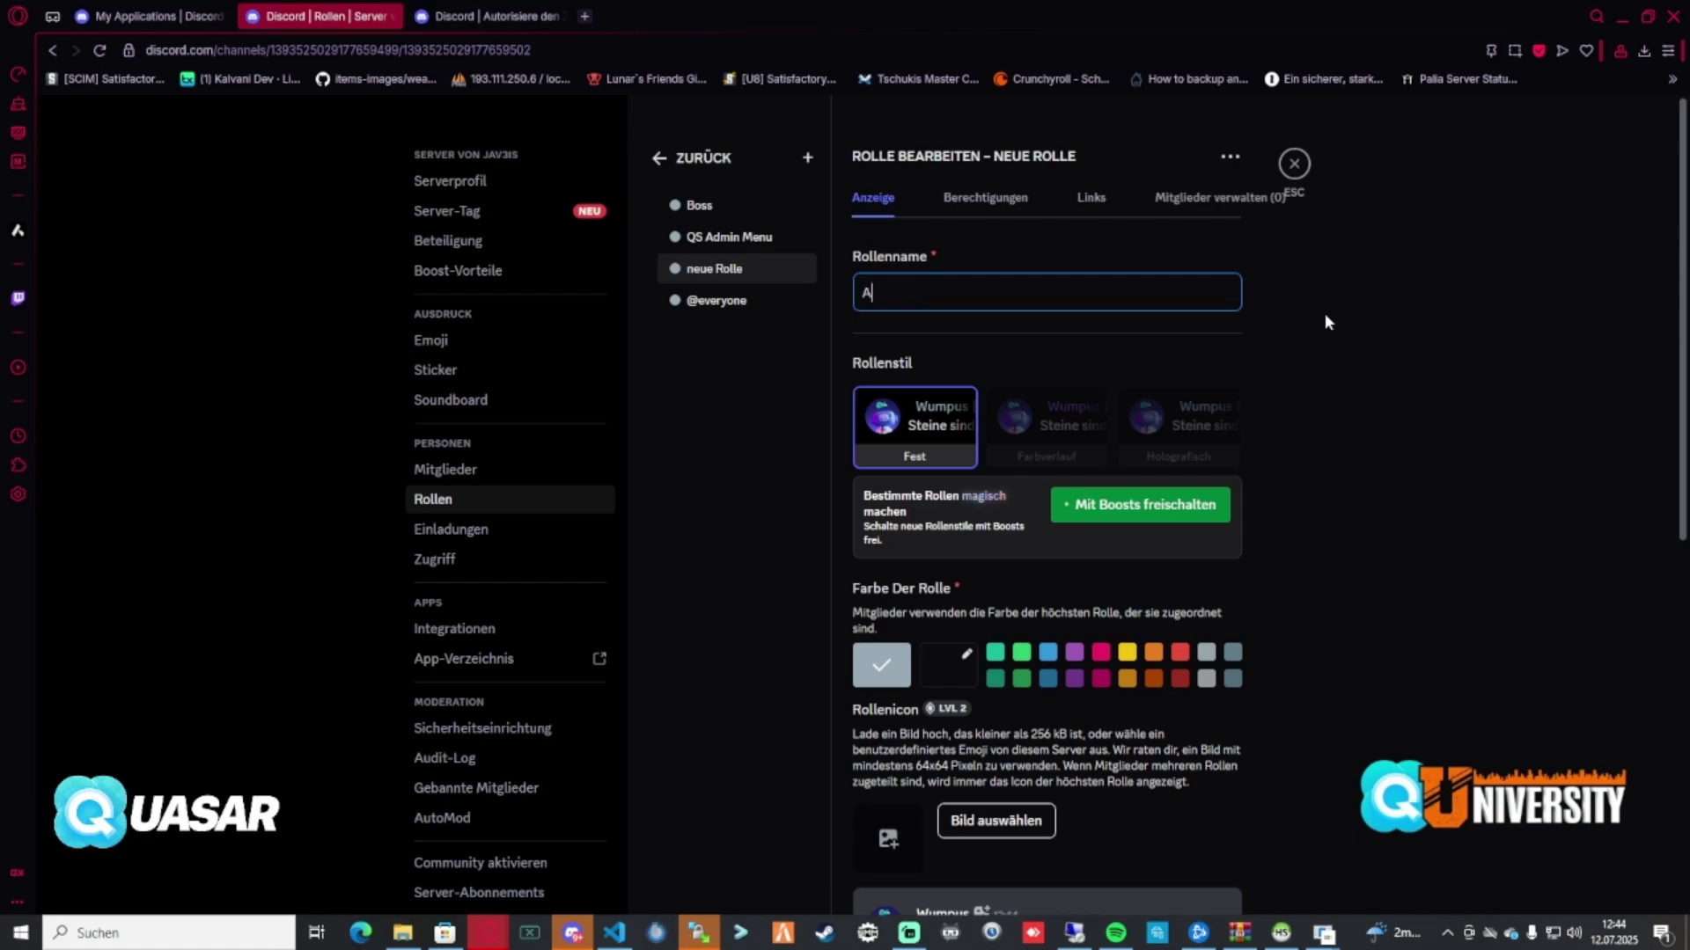
Create the Admin role, copy its role ID and minimise the browser
type("Dmi")
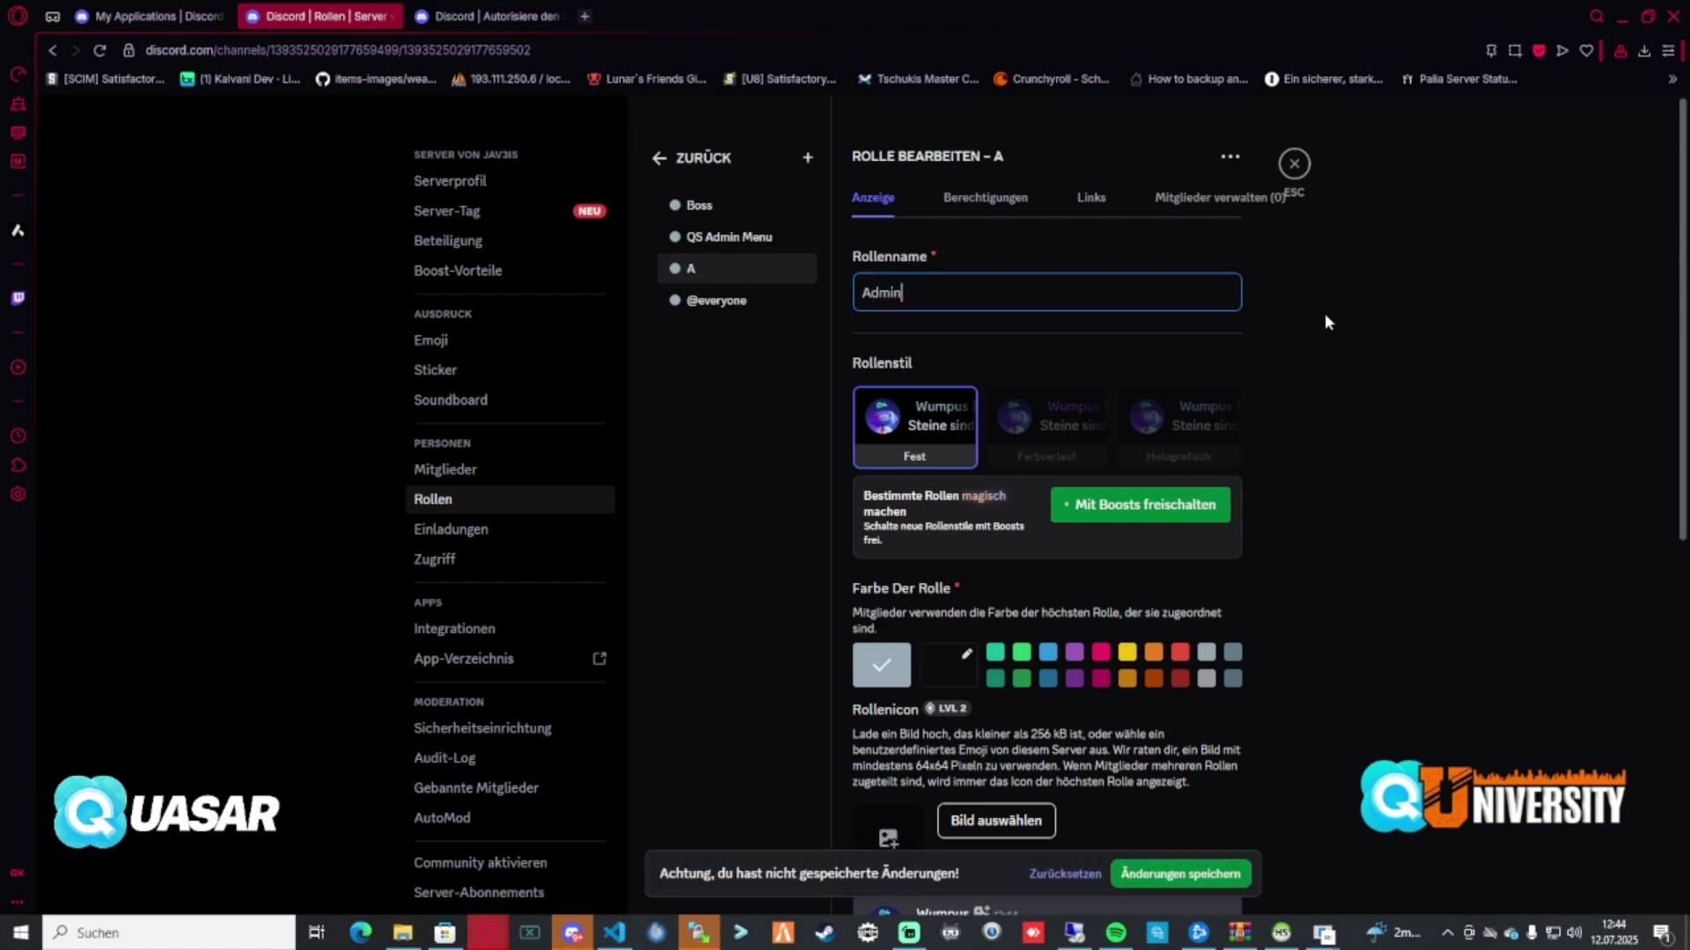
scroll(1211, 830, "down", 6)
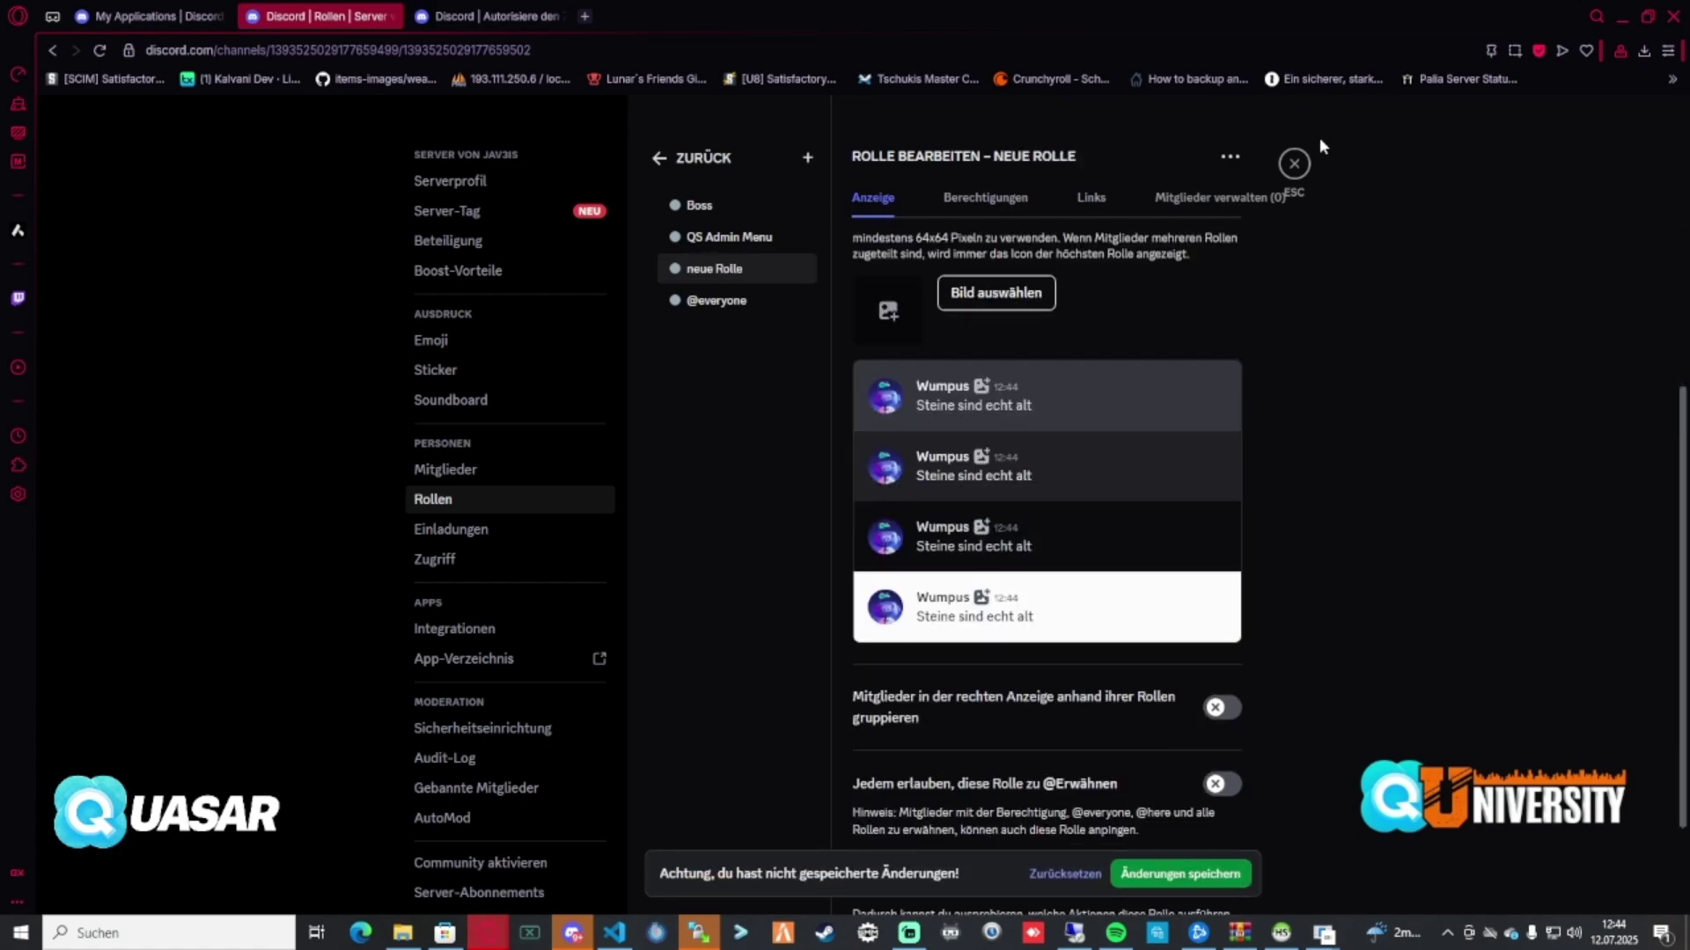
left_click(1232, 156)
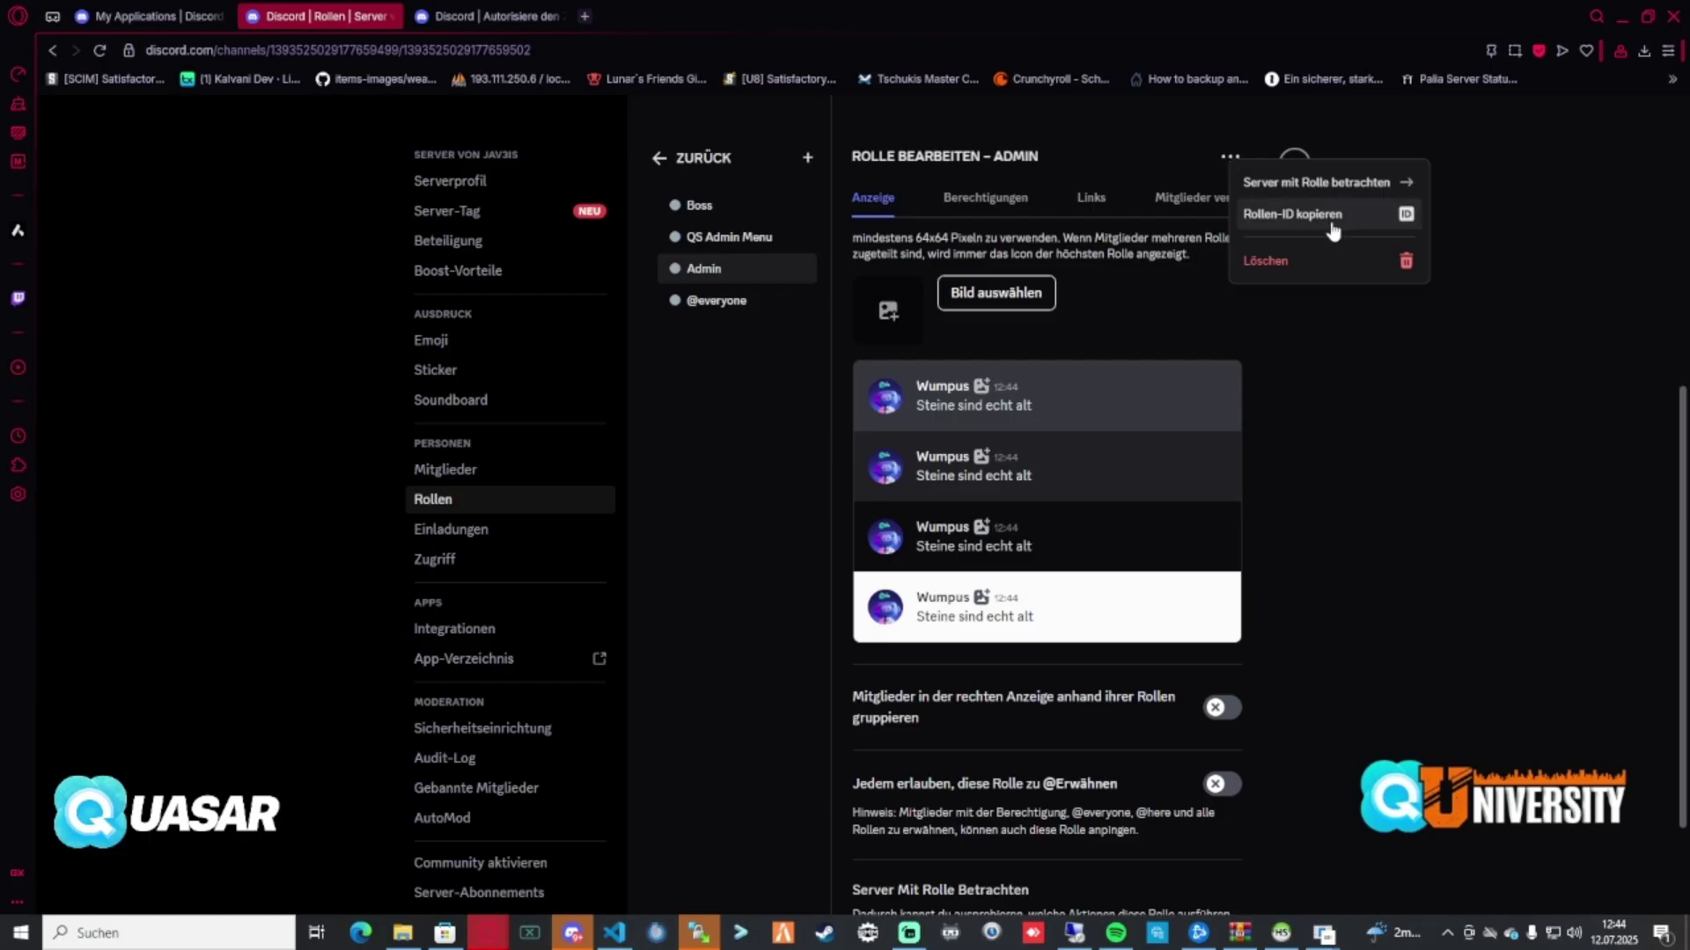
left_click(1292, 214)
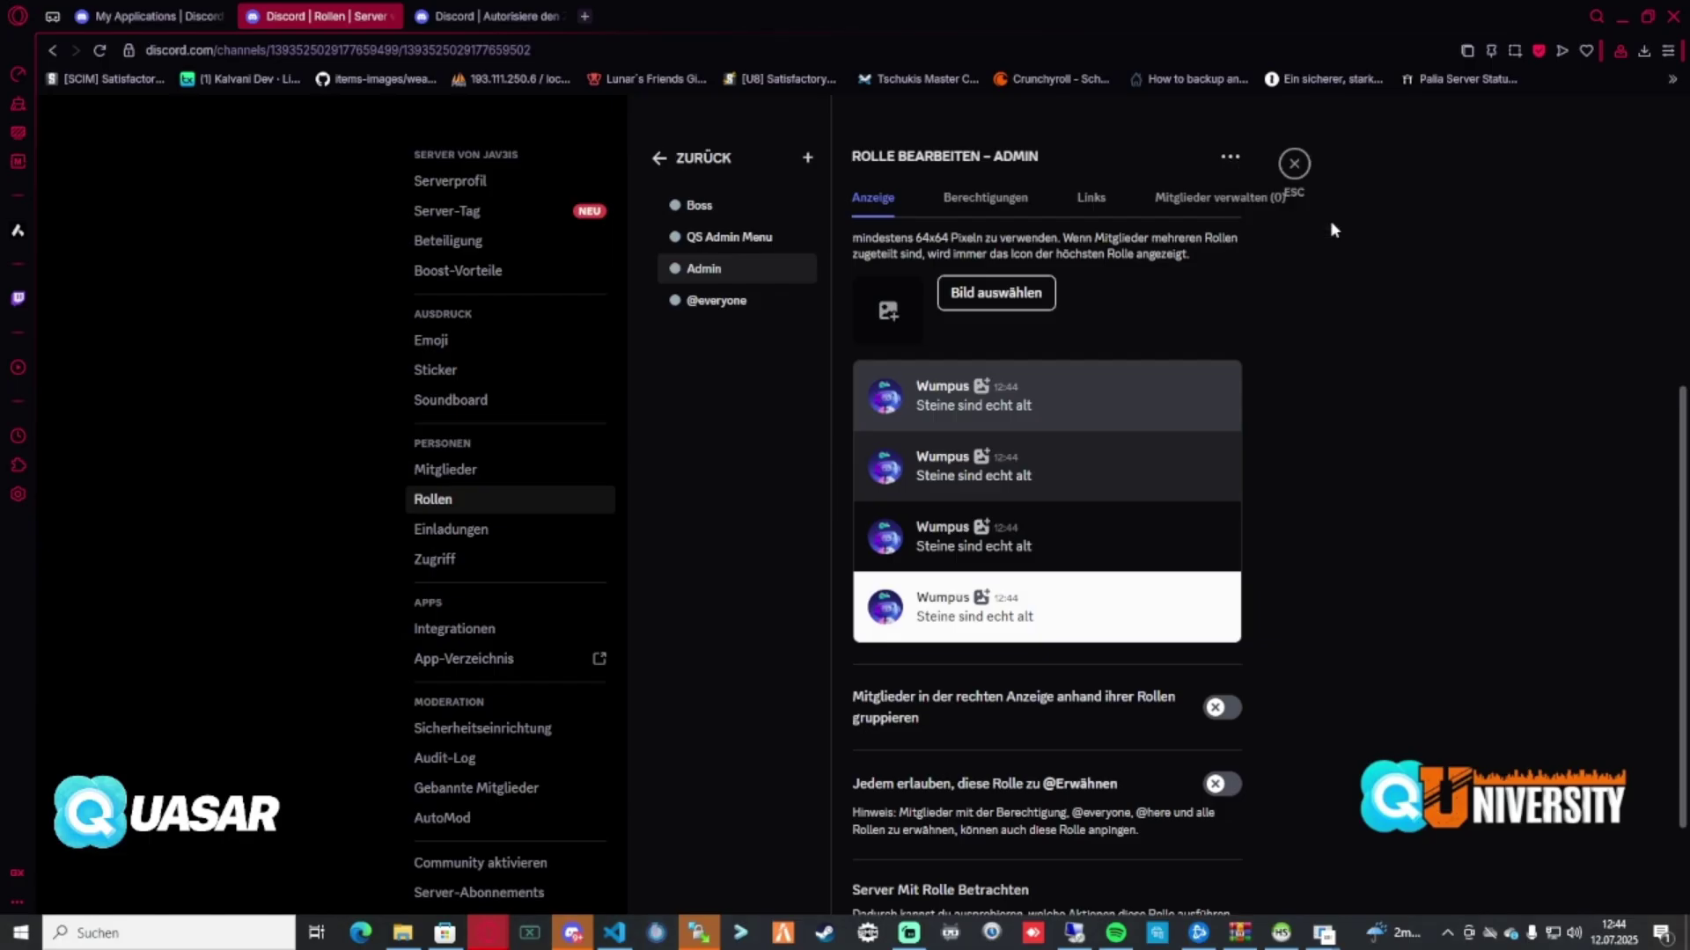
left_click(1629, 14)
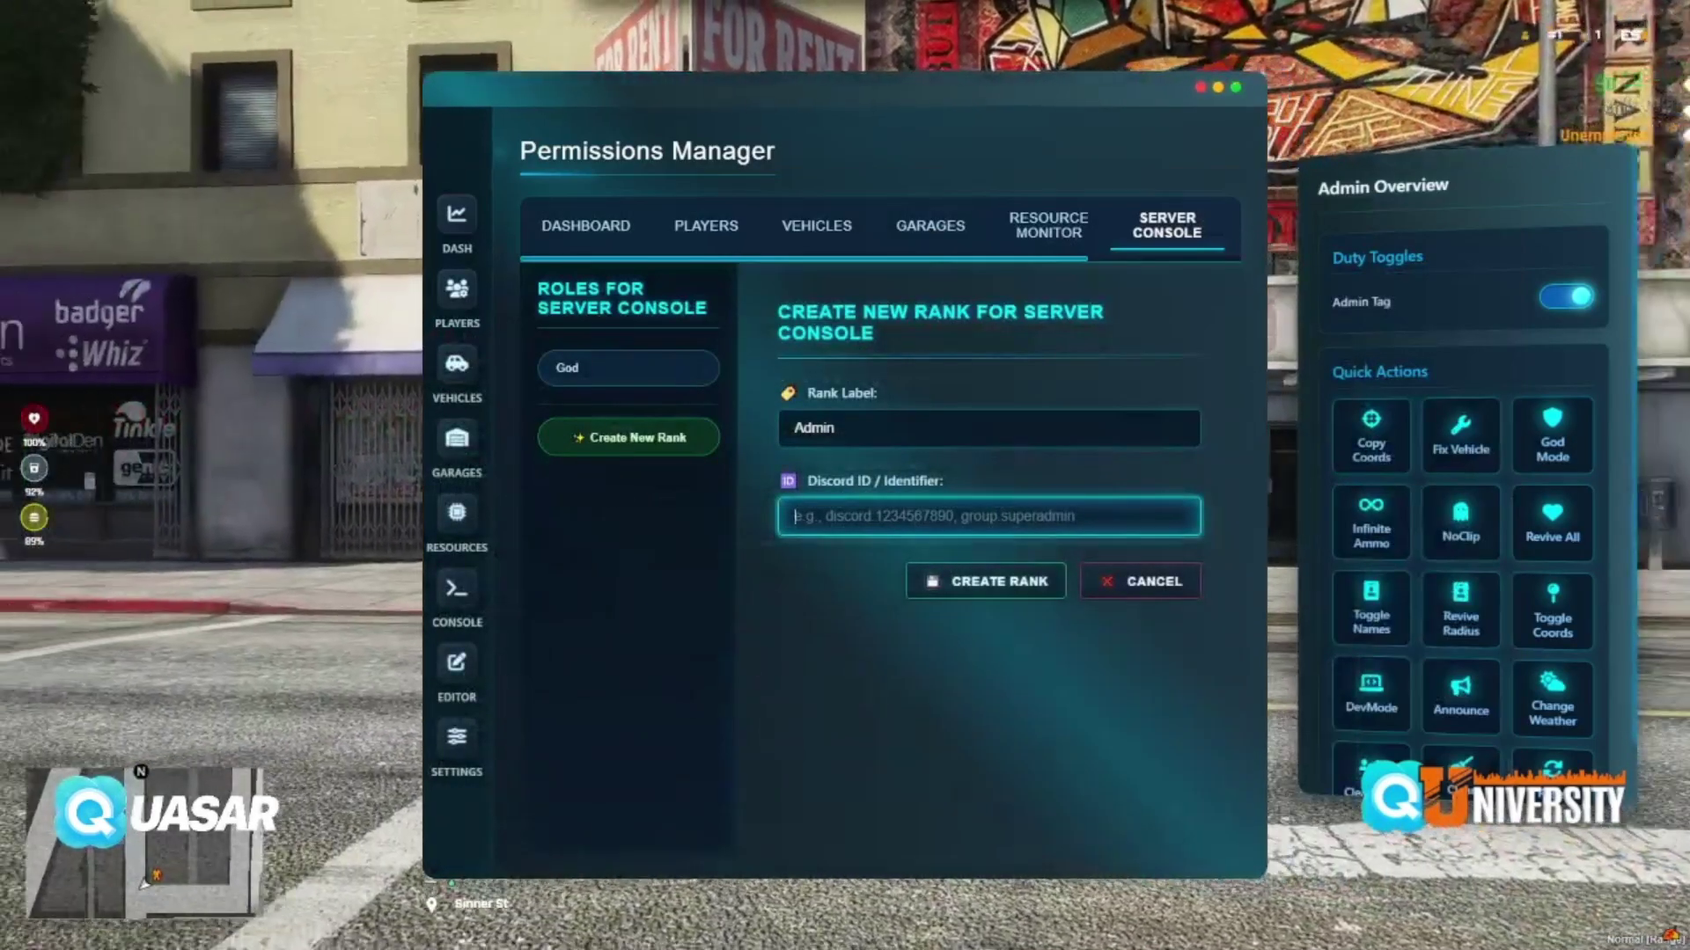
Paste the copied Discord role ID as the identifier and create the Admin rank
key("ctrl+v")
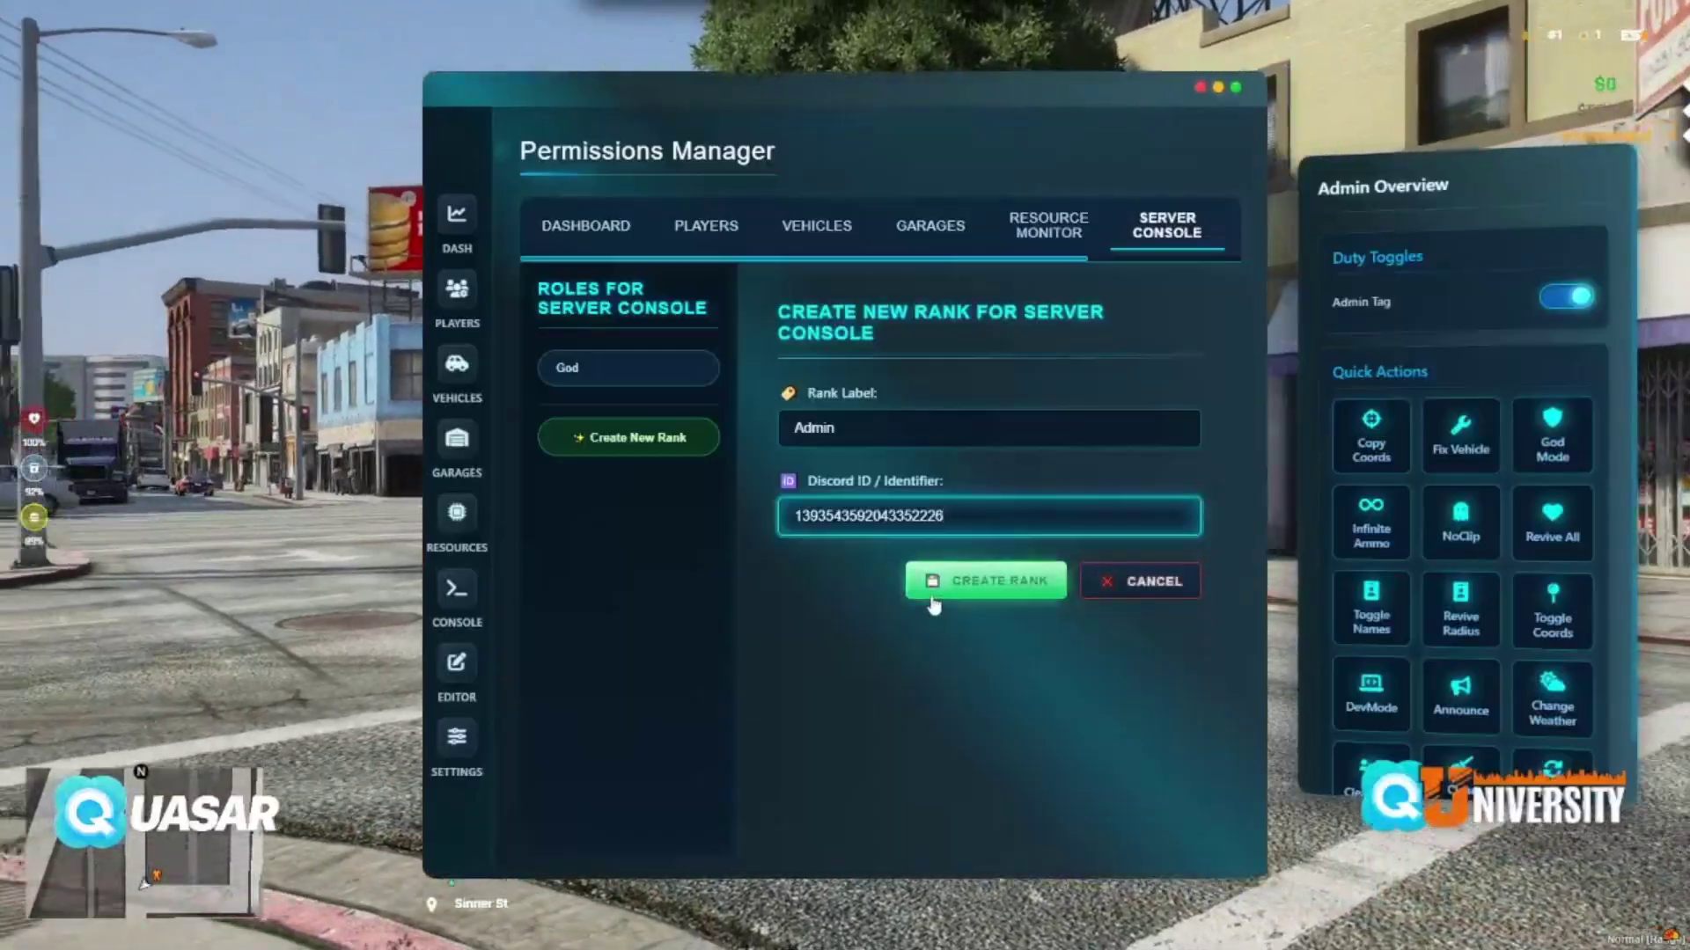
left_click(995, 588)
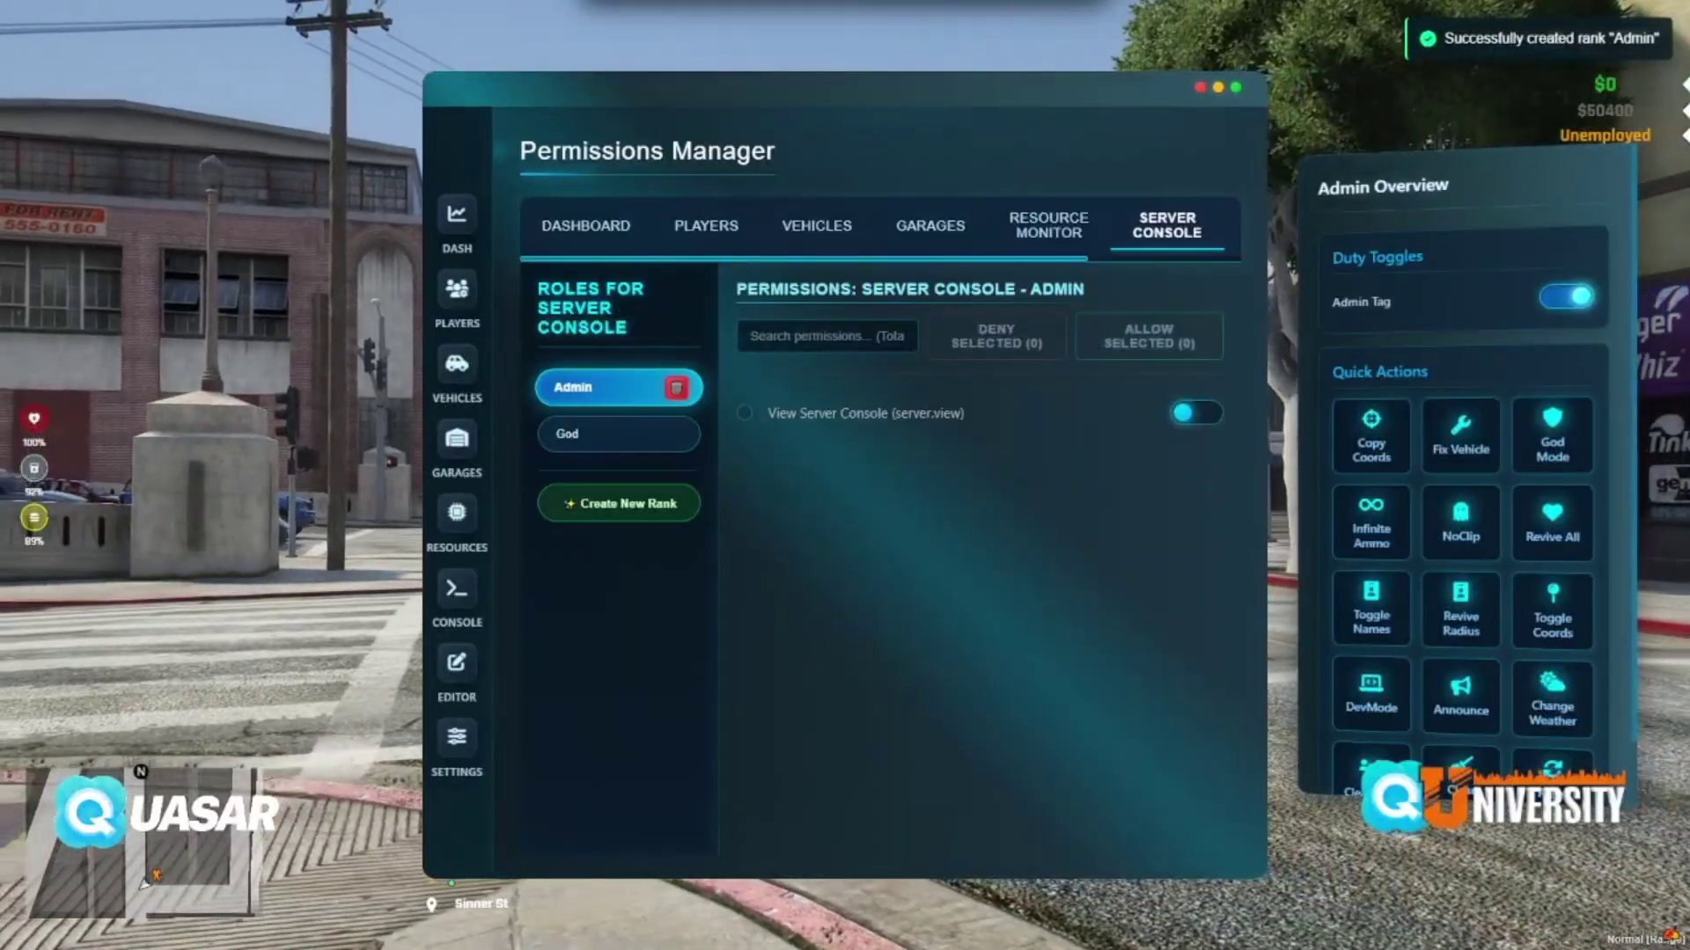
key("alt+Tab")
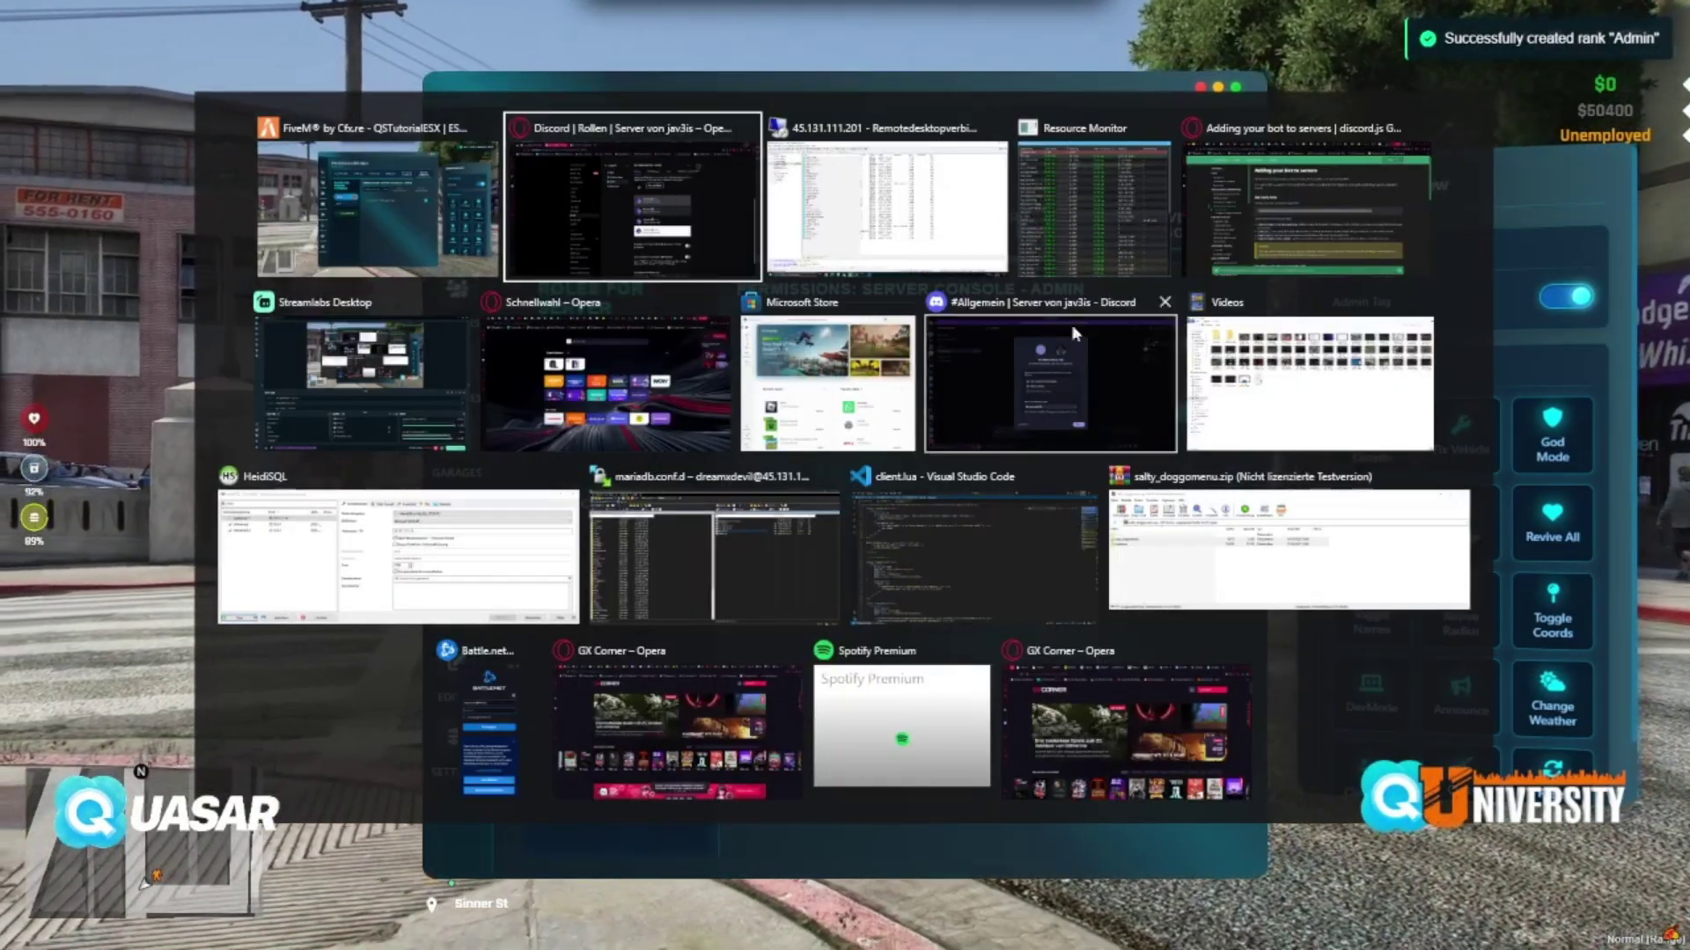
Copy the missing-table error from txAdmin's Live Console and recheck the esxlegacy_56f1b6 tables in HeidiSQL
left_click(400, 554)
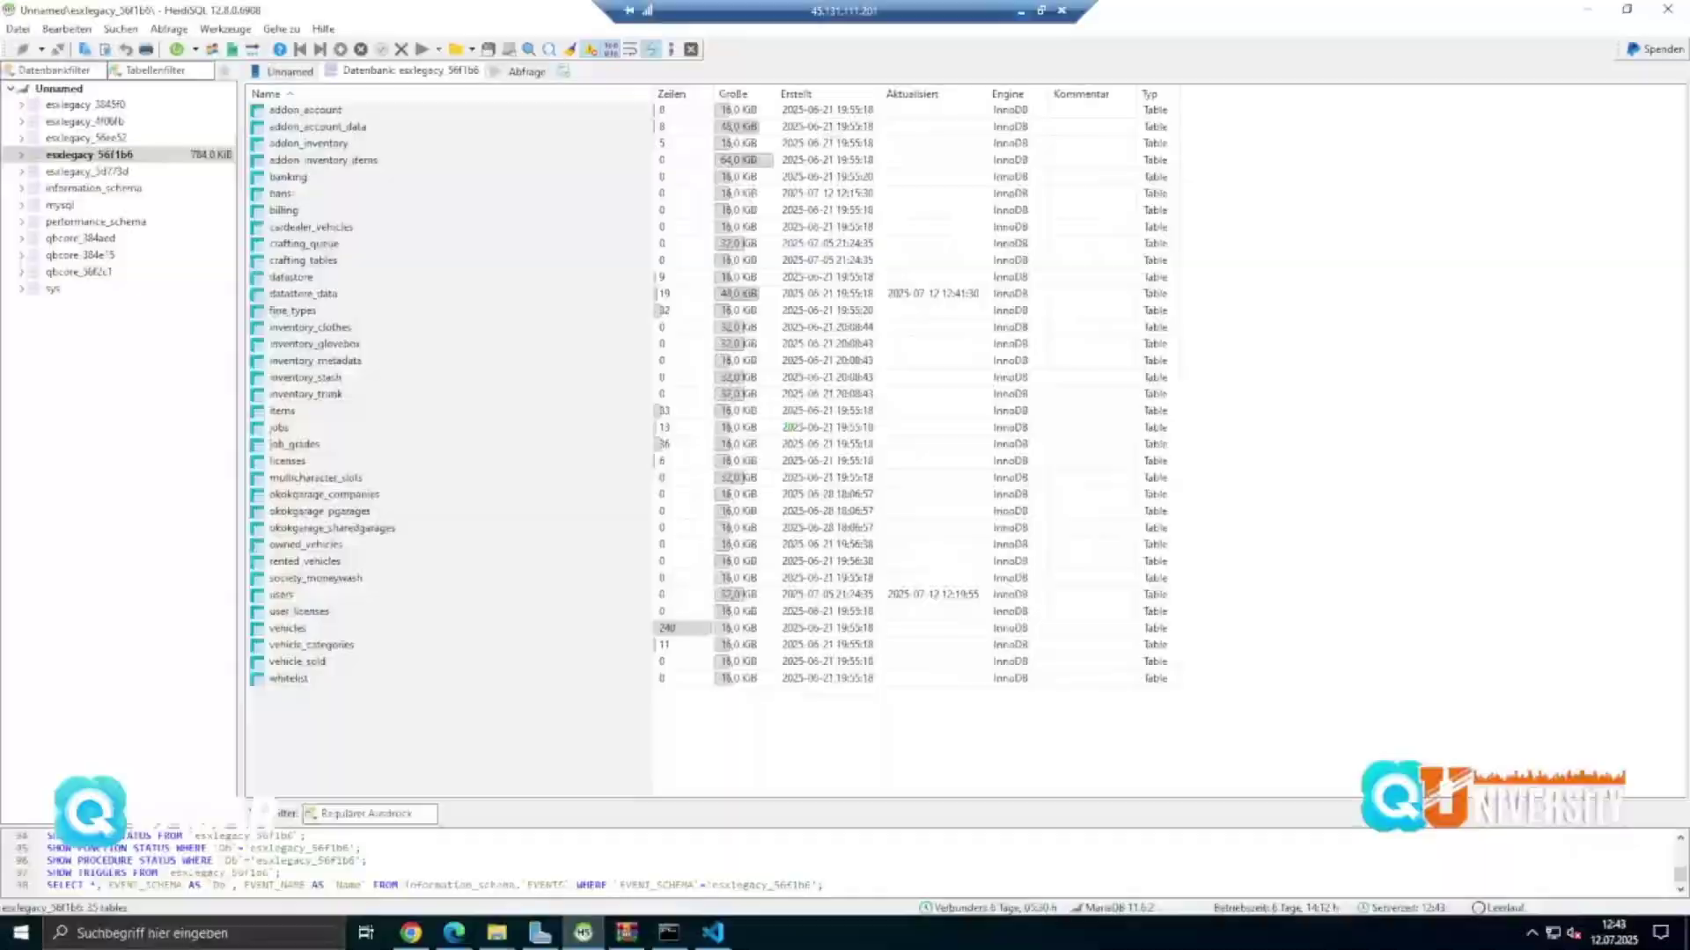
left_click(454, 932)
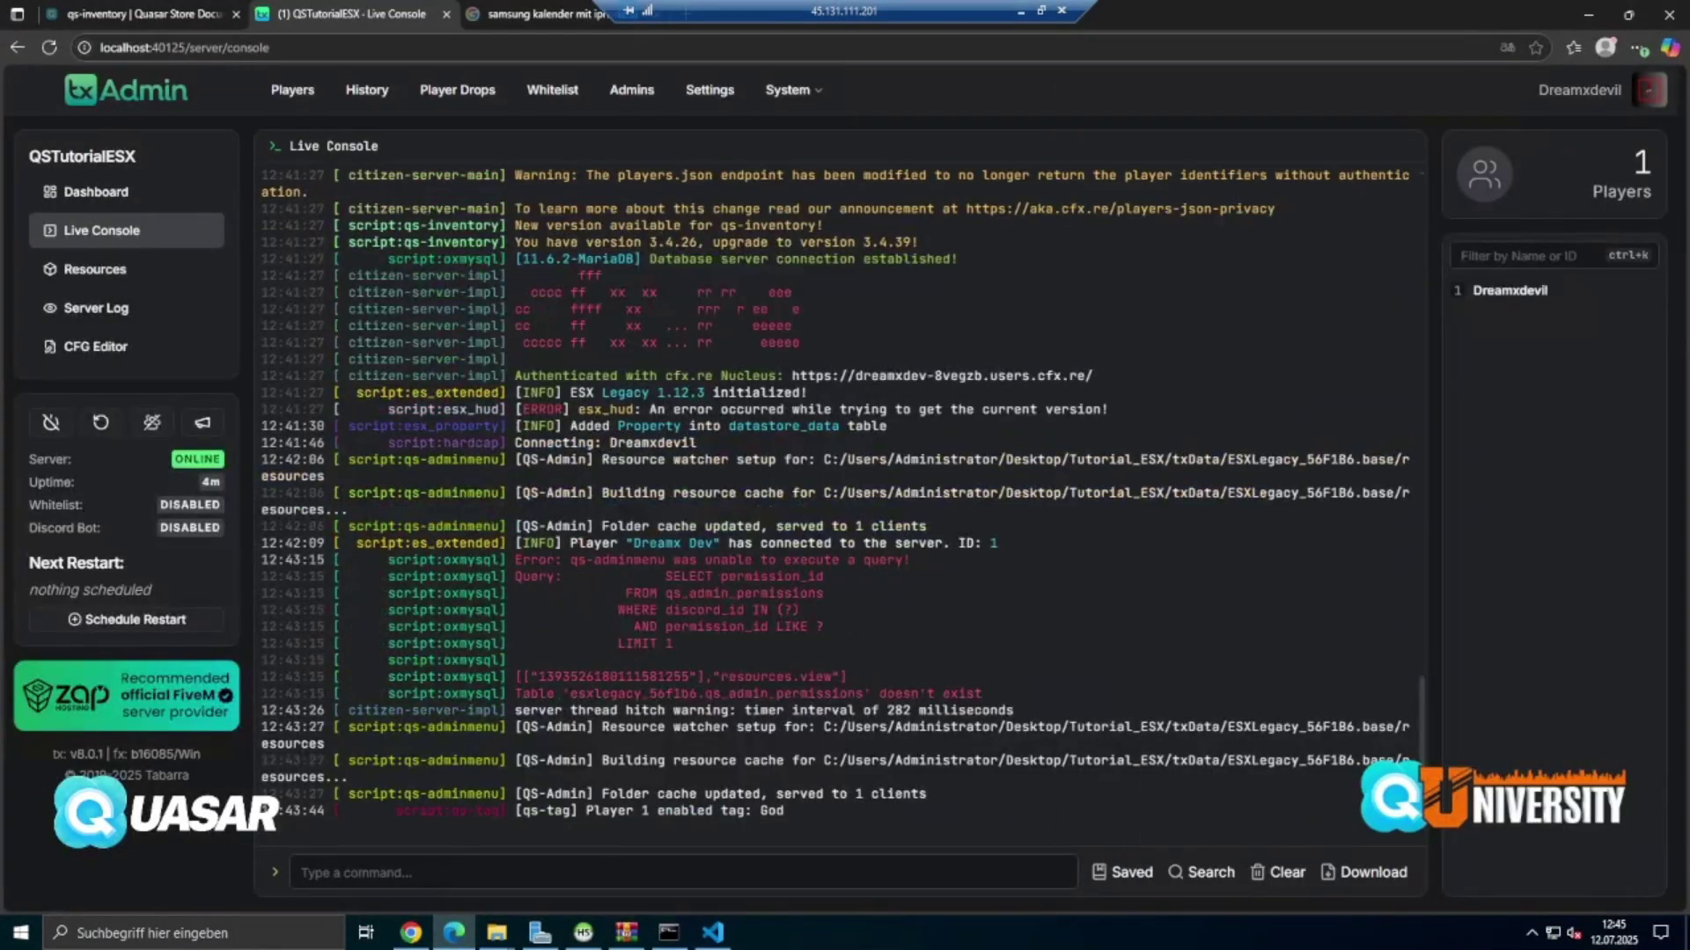
left_click_drag(264, 572, 806, 693)
left_click(806, 692)
left_click_drag(676, 693, 538, 694)
left_click(584, 933)
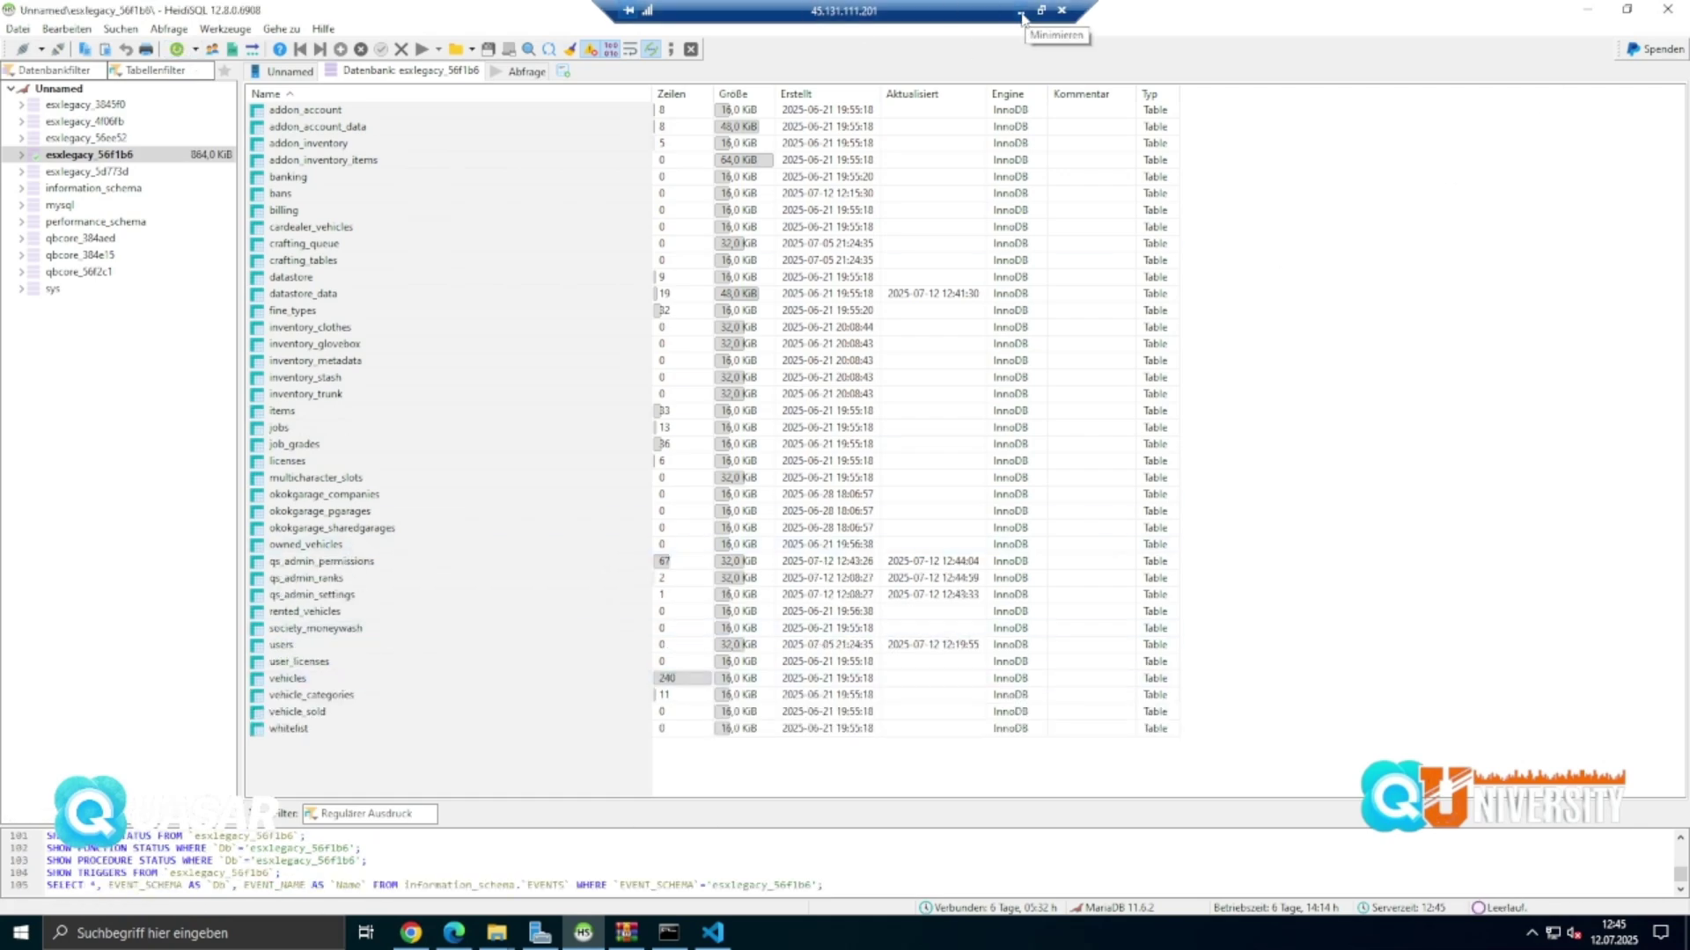
left_click(1022, 17)
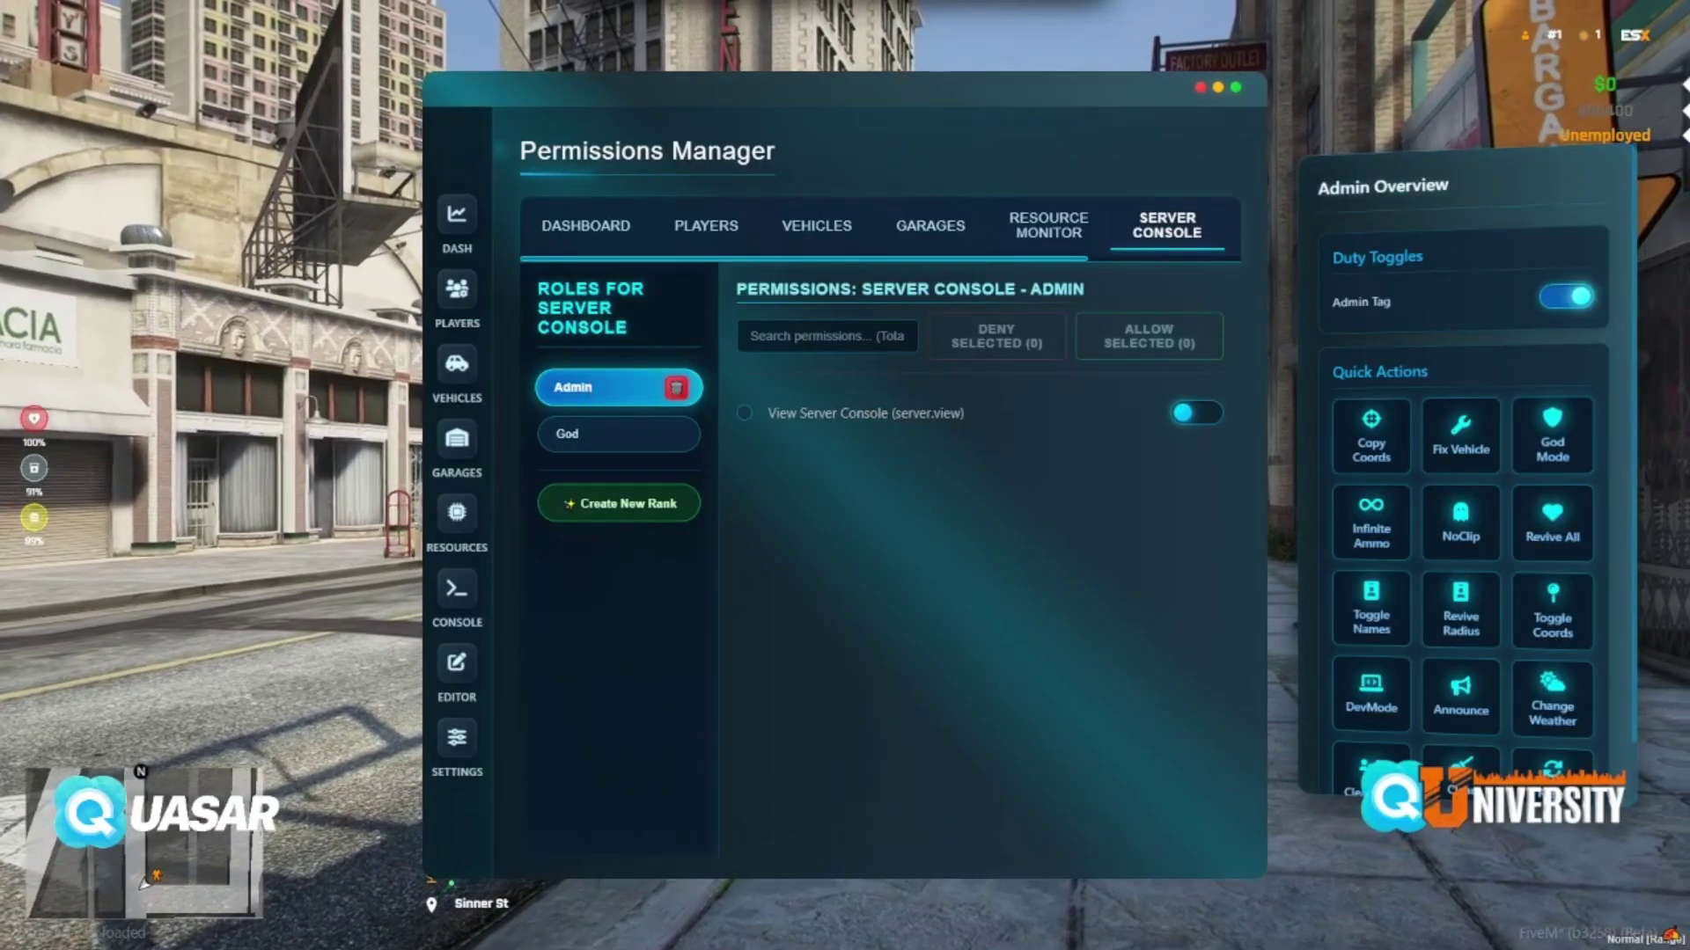
Allow View Dashboard, Server Players, Server Uptime and Server Status for the Admin rank
left_click(585, 225)
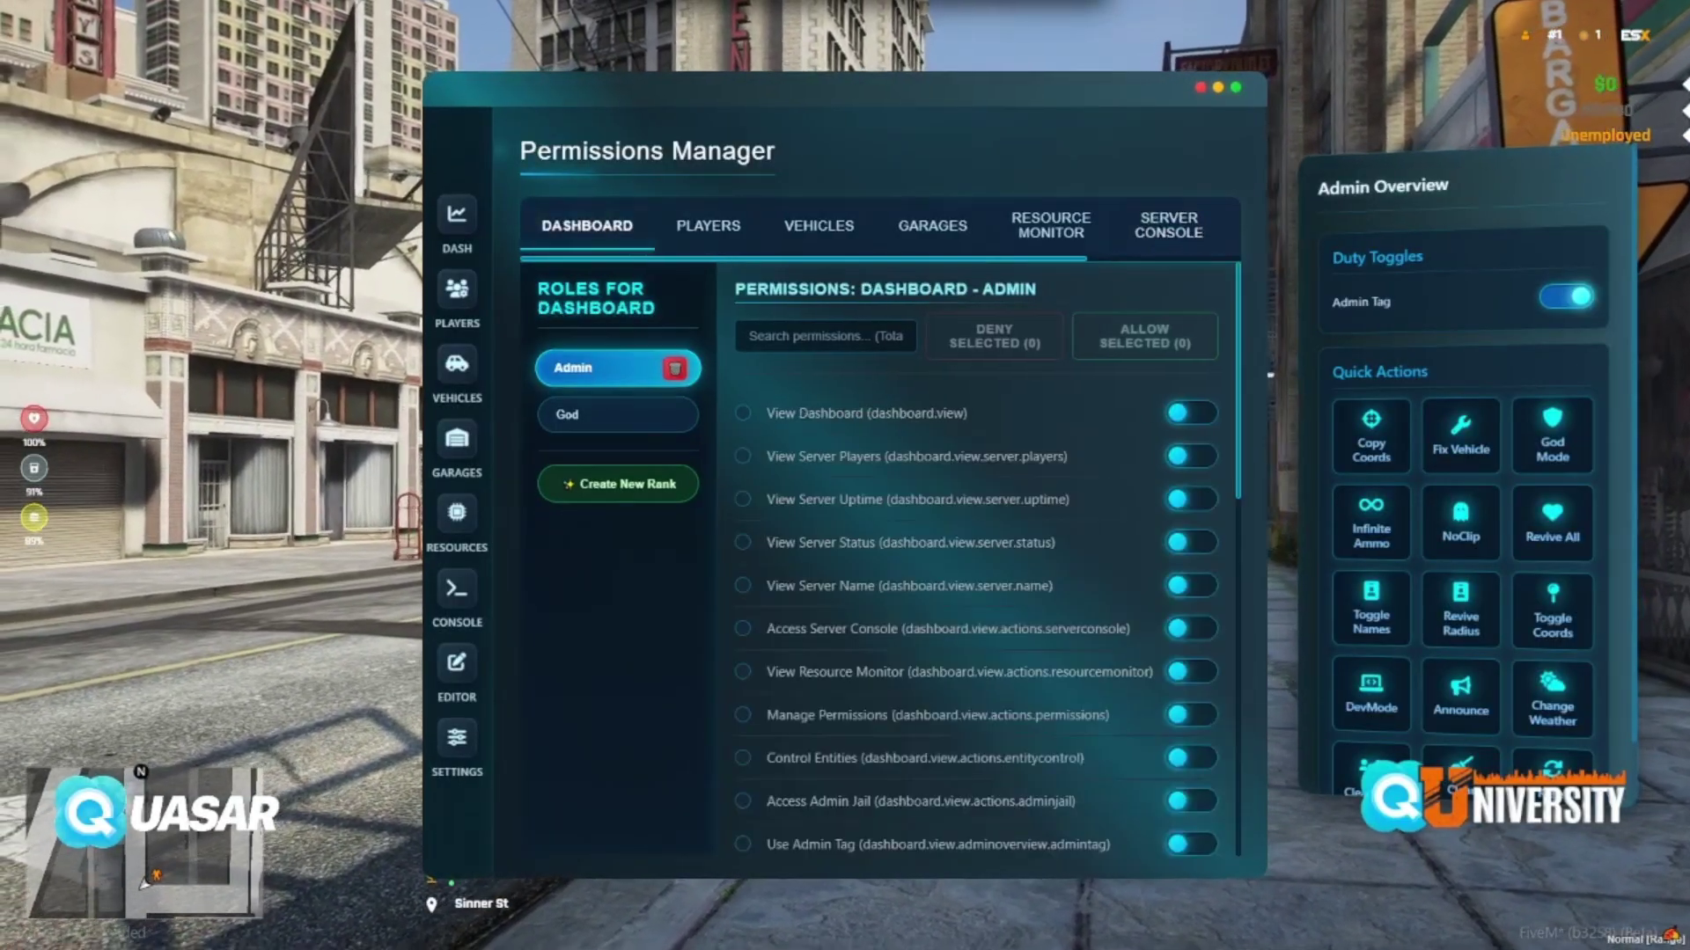
left_click(1191, 413)
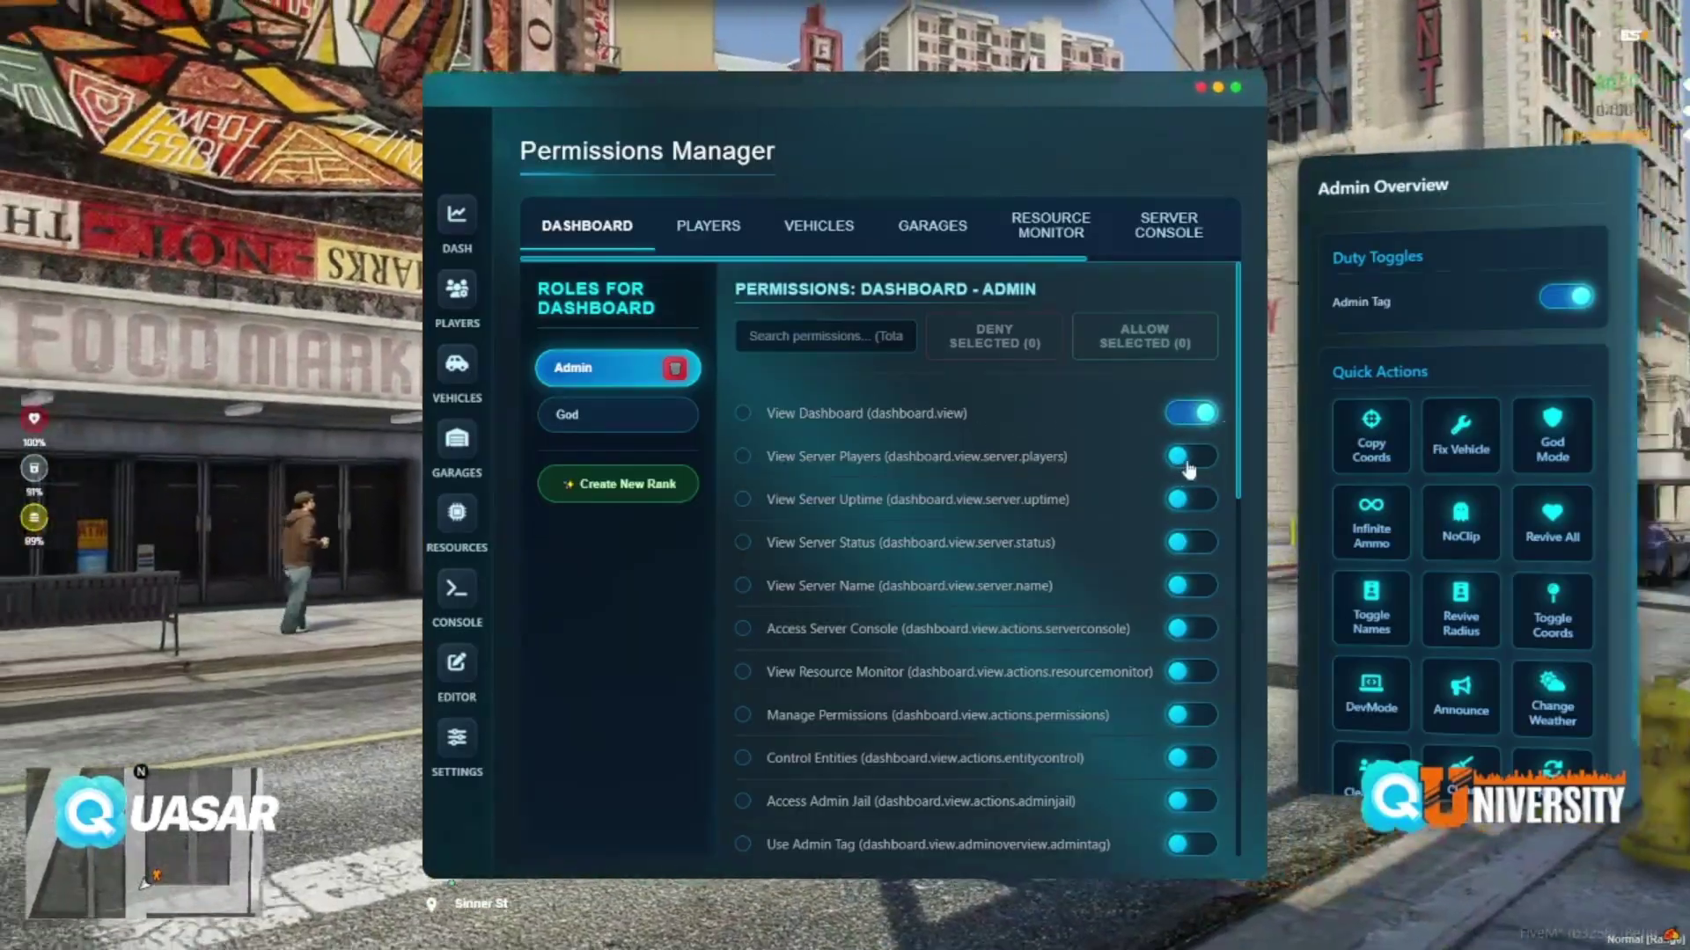
left_click(1192, 456)
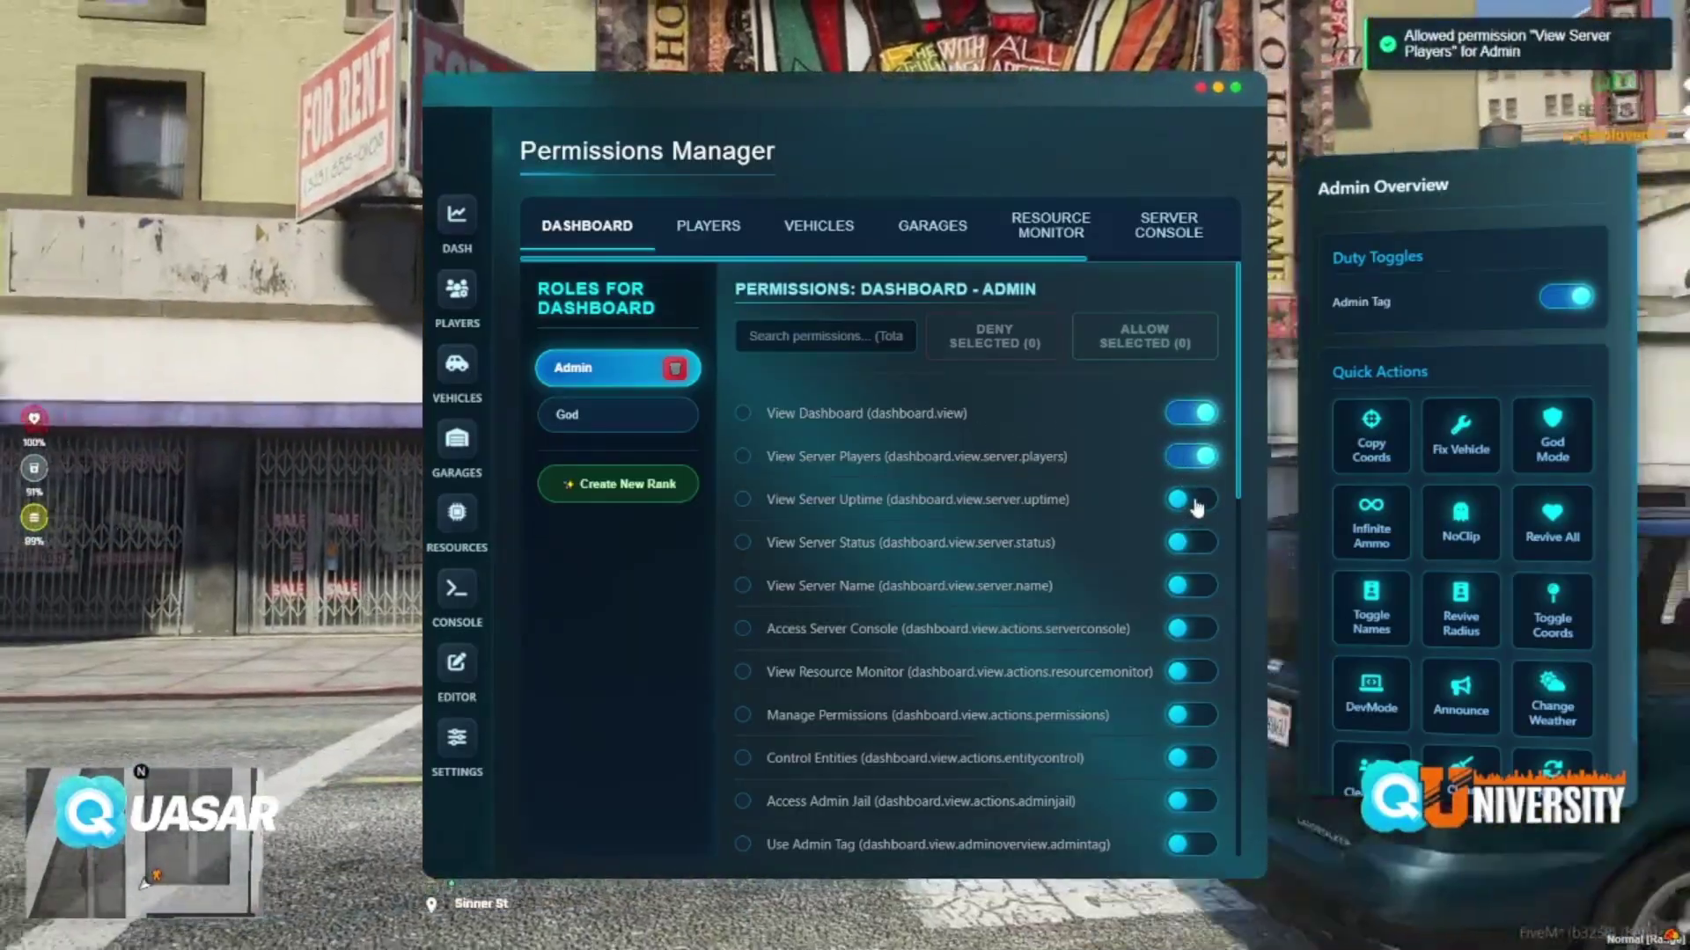
left_click(1193, 502)
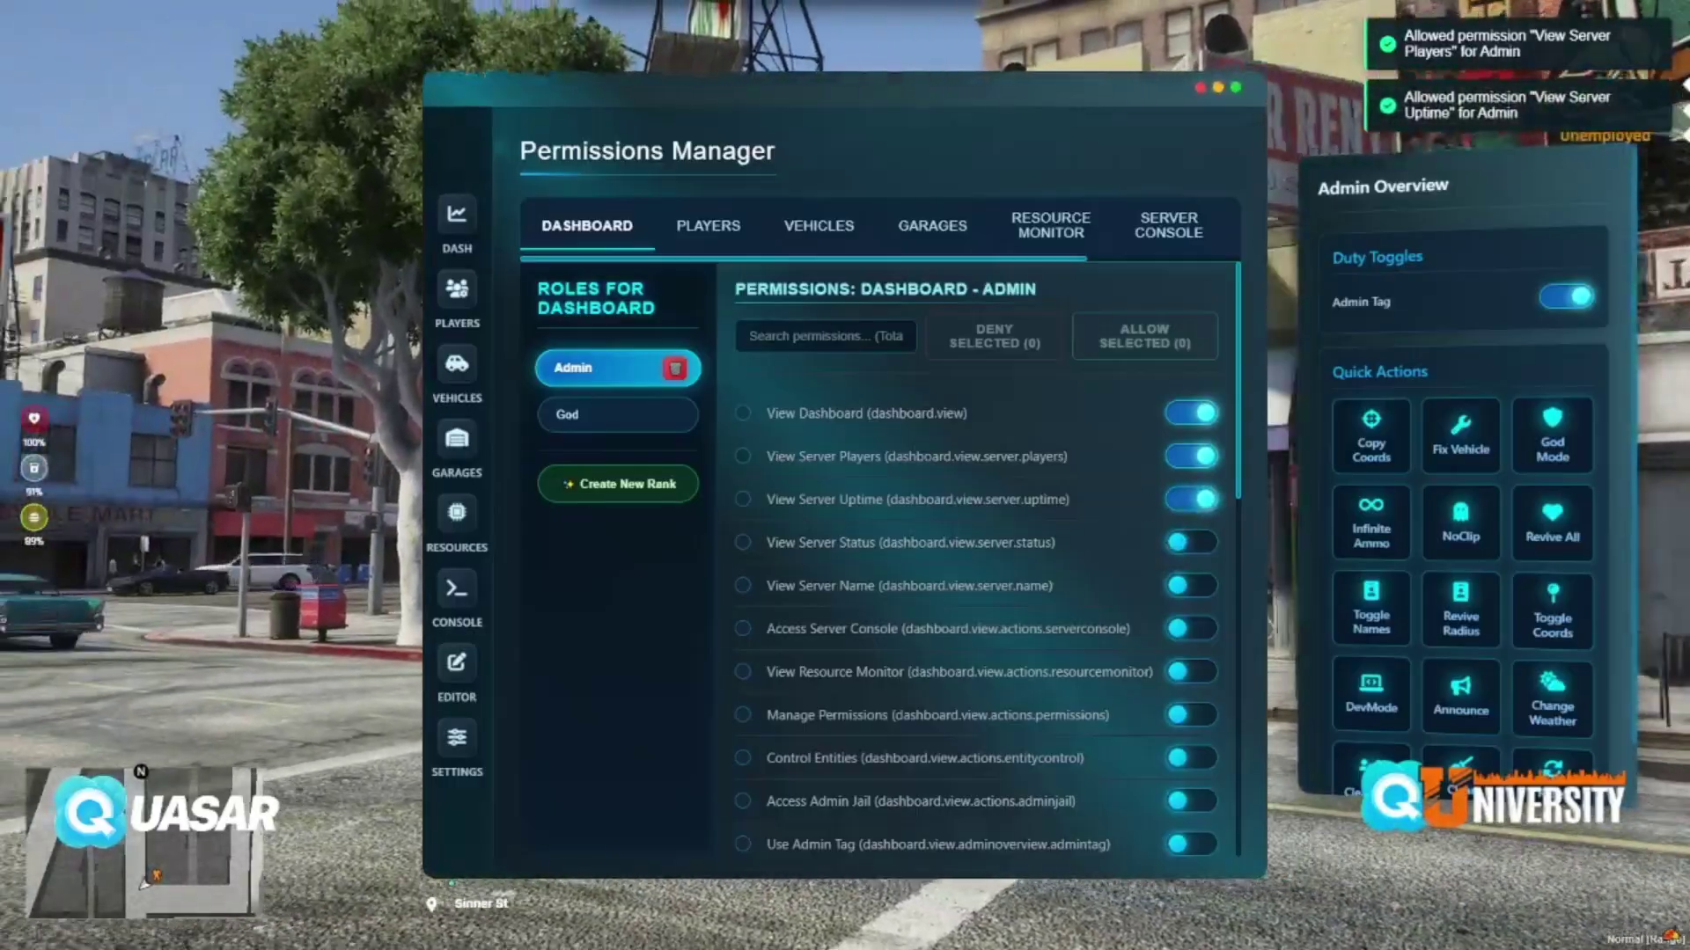
left_click(1193, 542)
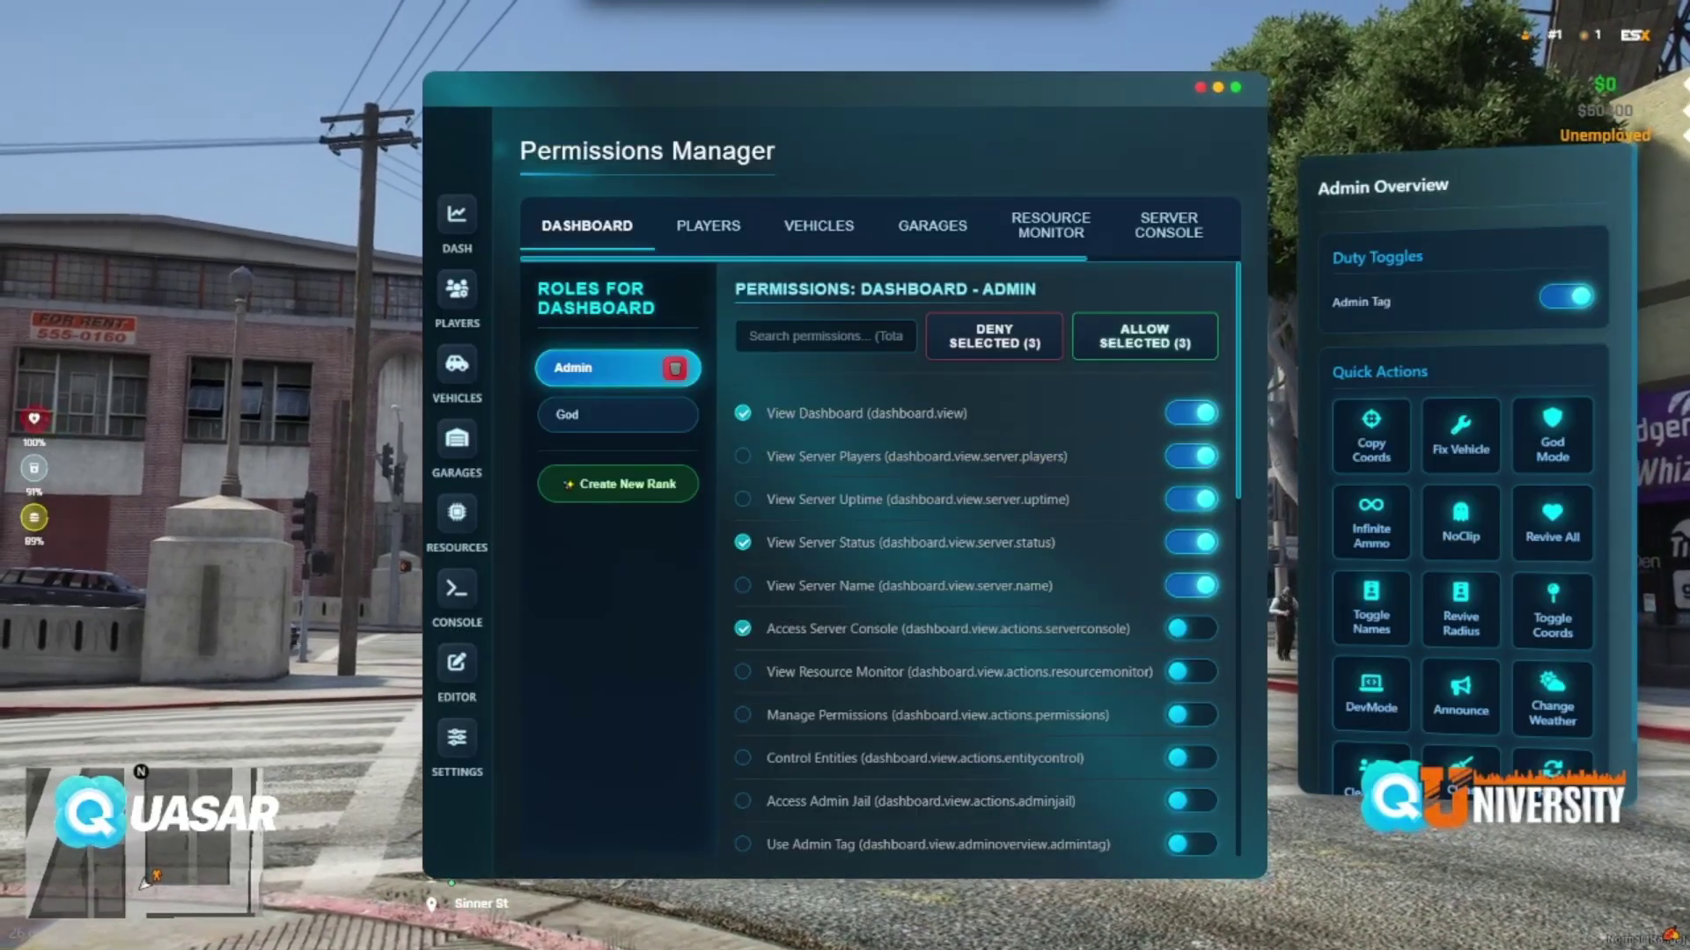
left_click(1184, 341)
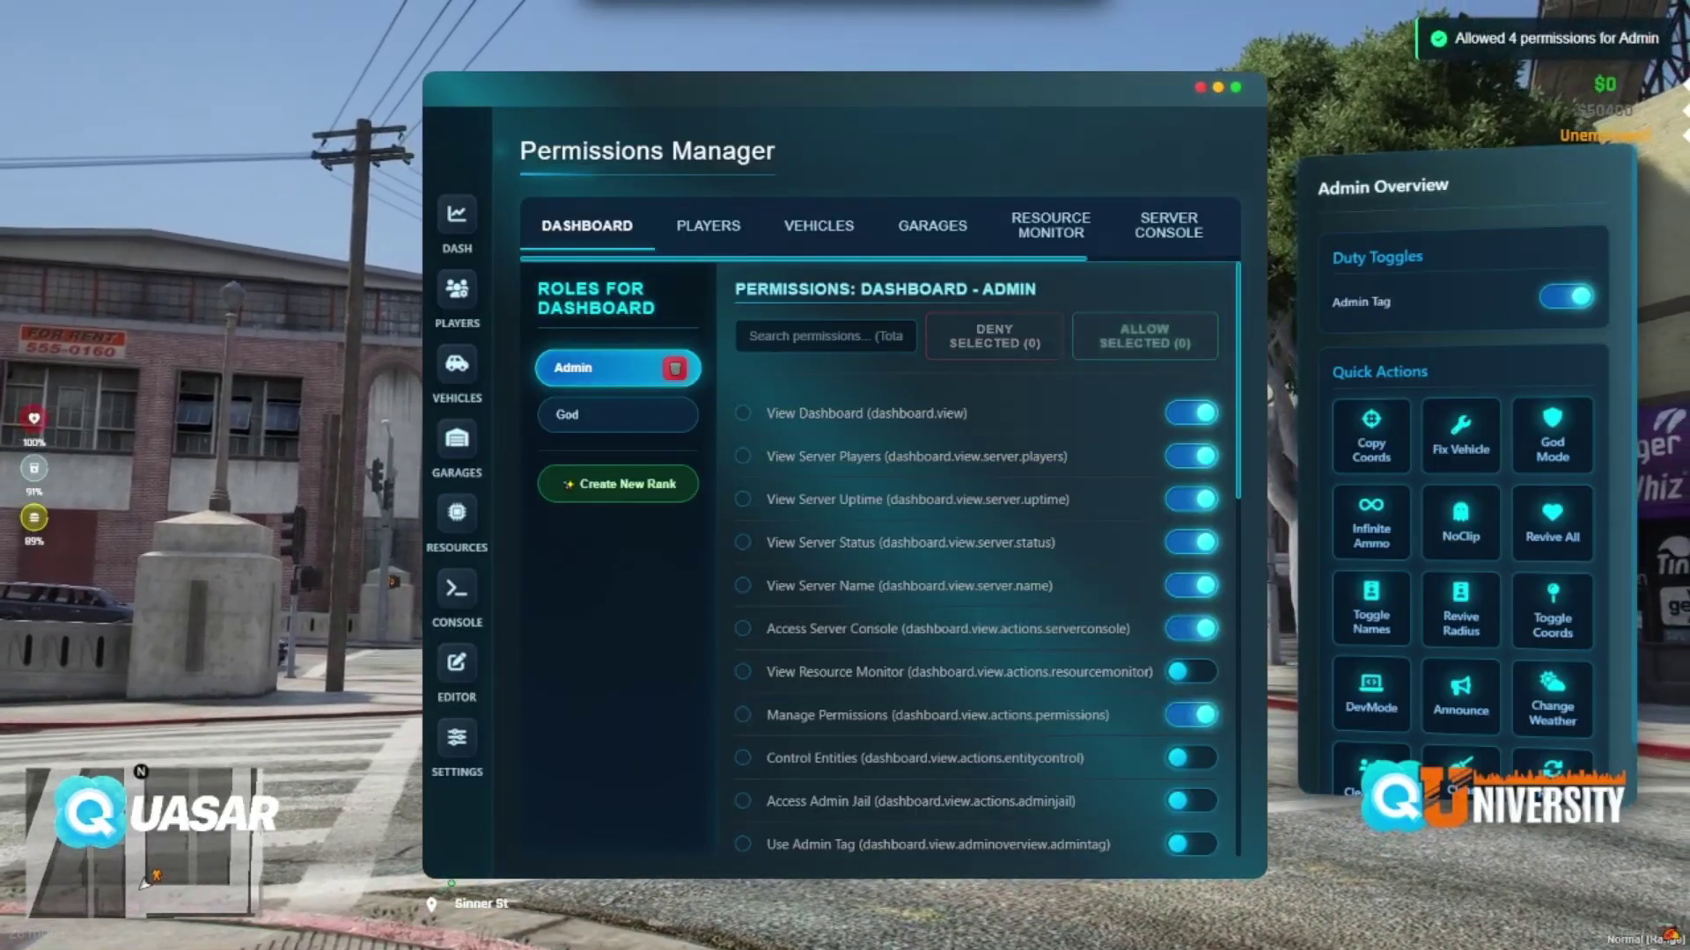
Deny the seven other checked Dashboard permissions for Admin
scroll(977, 563, "down", 5)
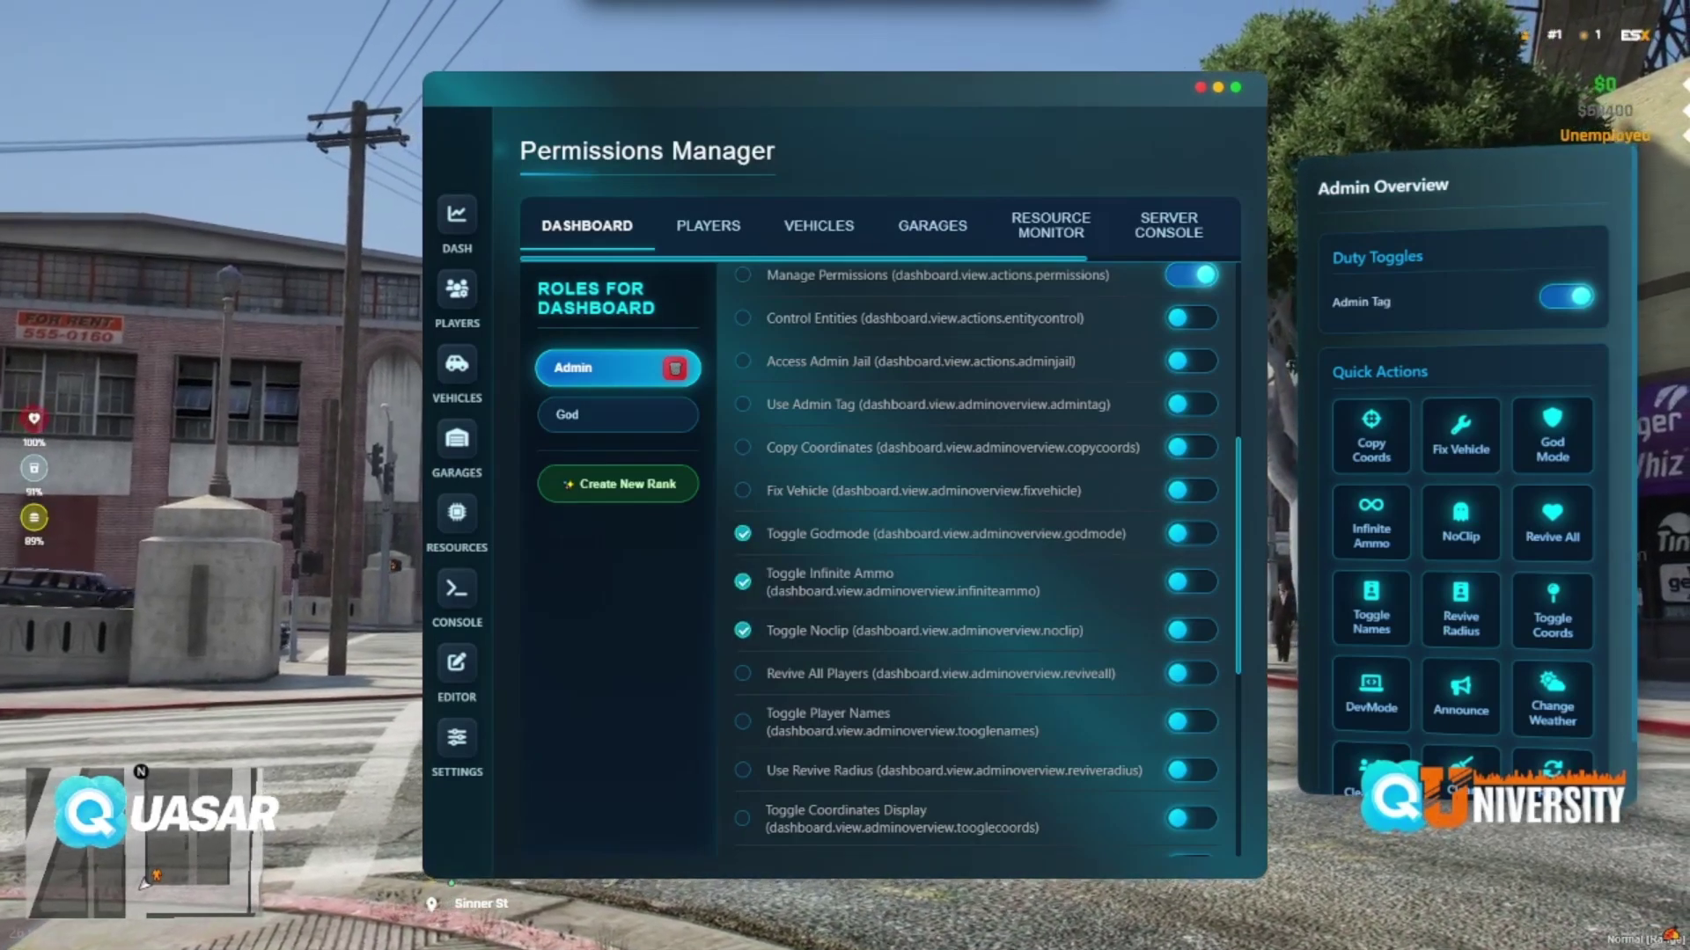
scroll(741, 685, "up", 5)
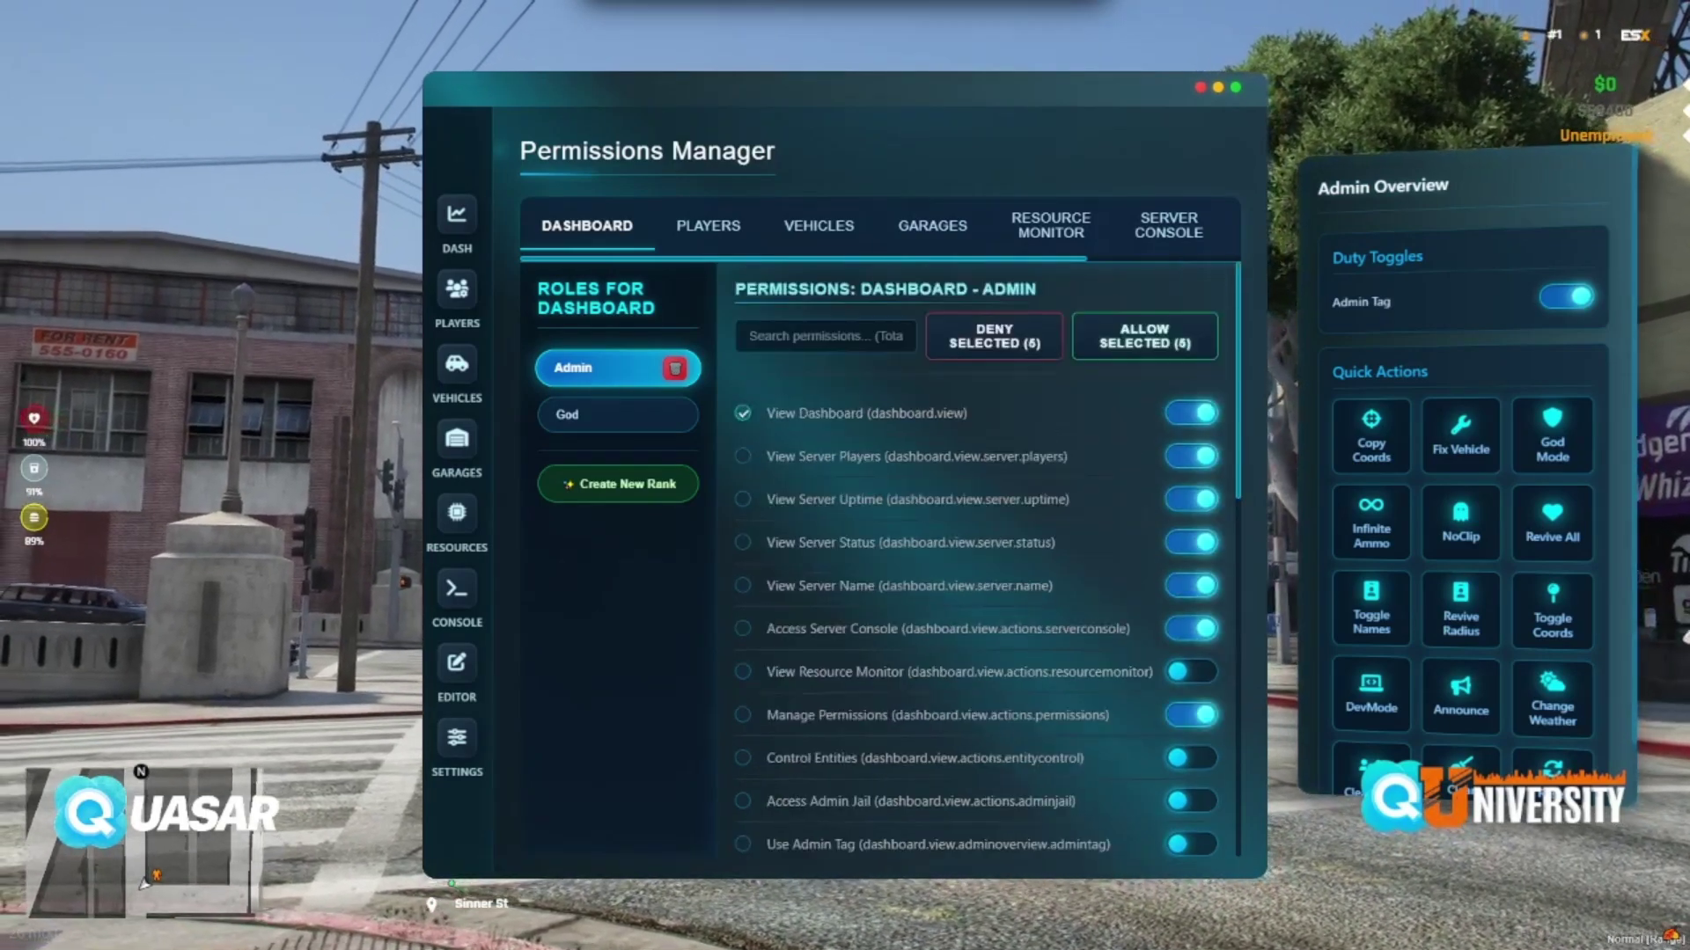
left_click(994, 336)
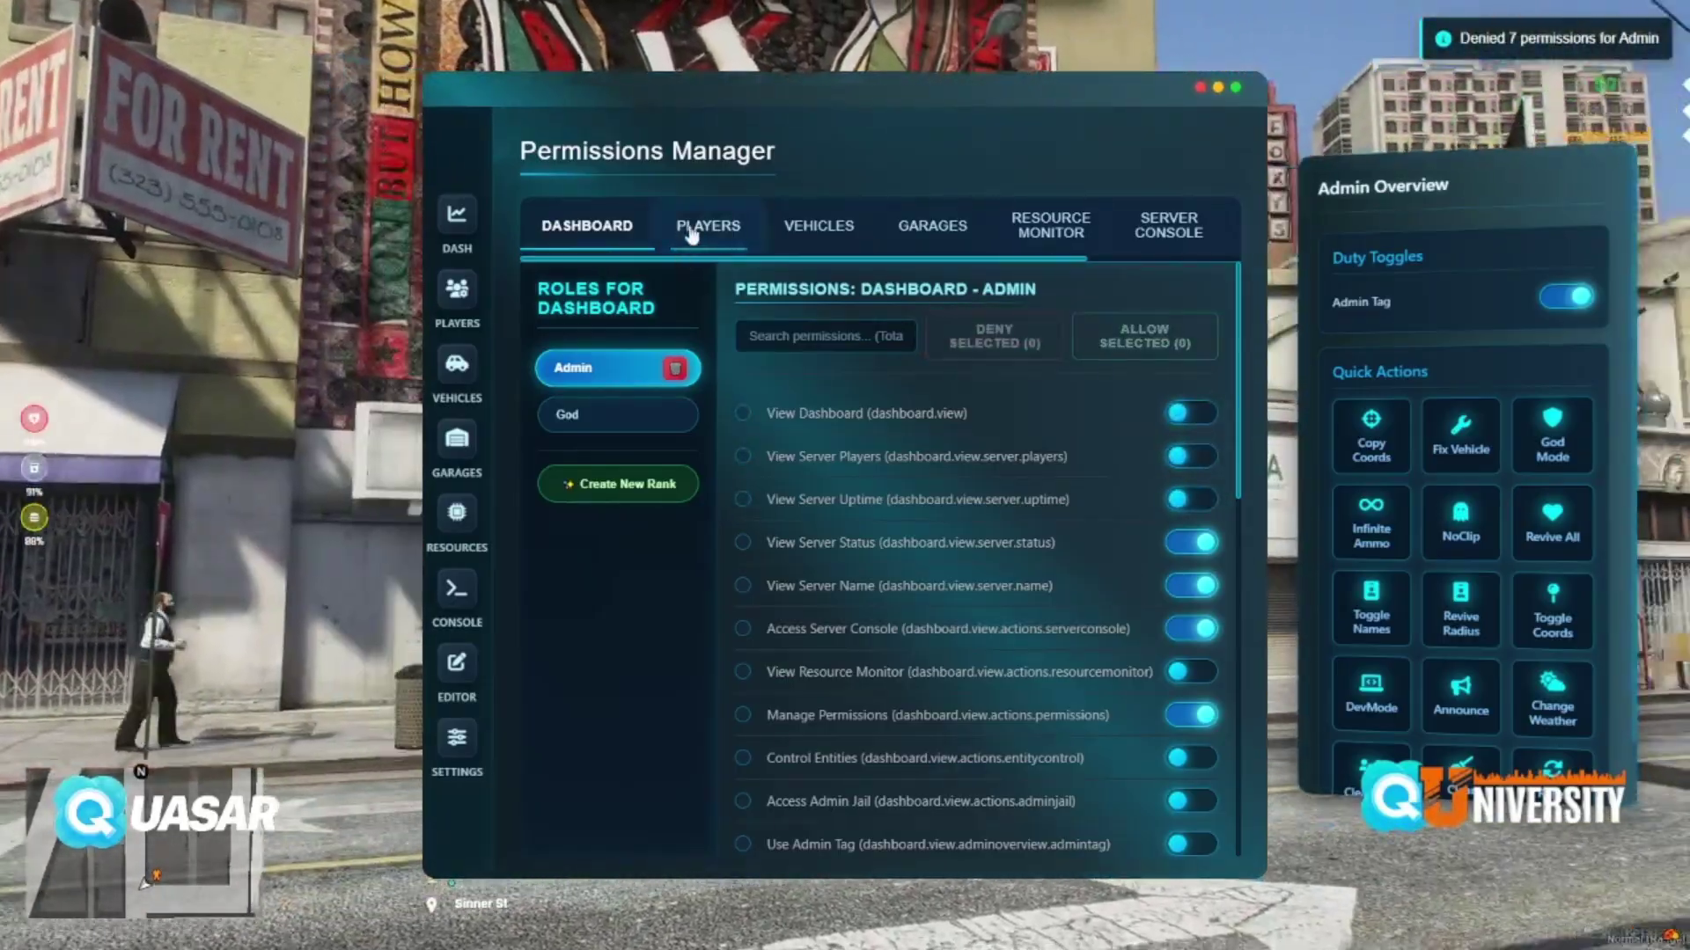
Browse Admin's Players, Vehicles, Garages, Resource Monitor and Server Console permissions
left_click(692, 231)
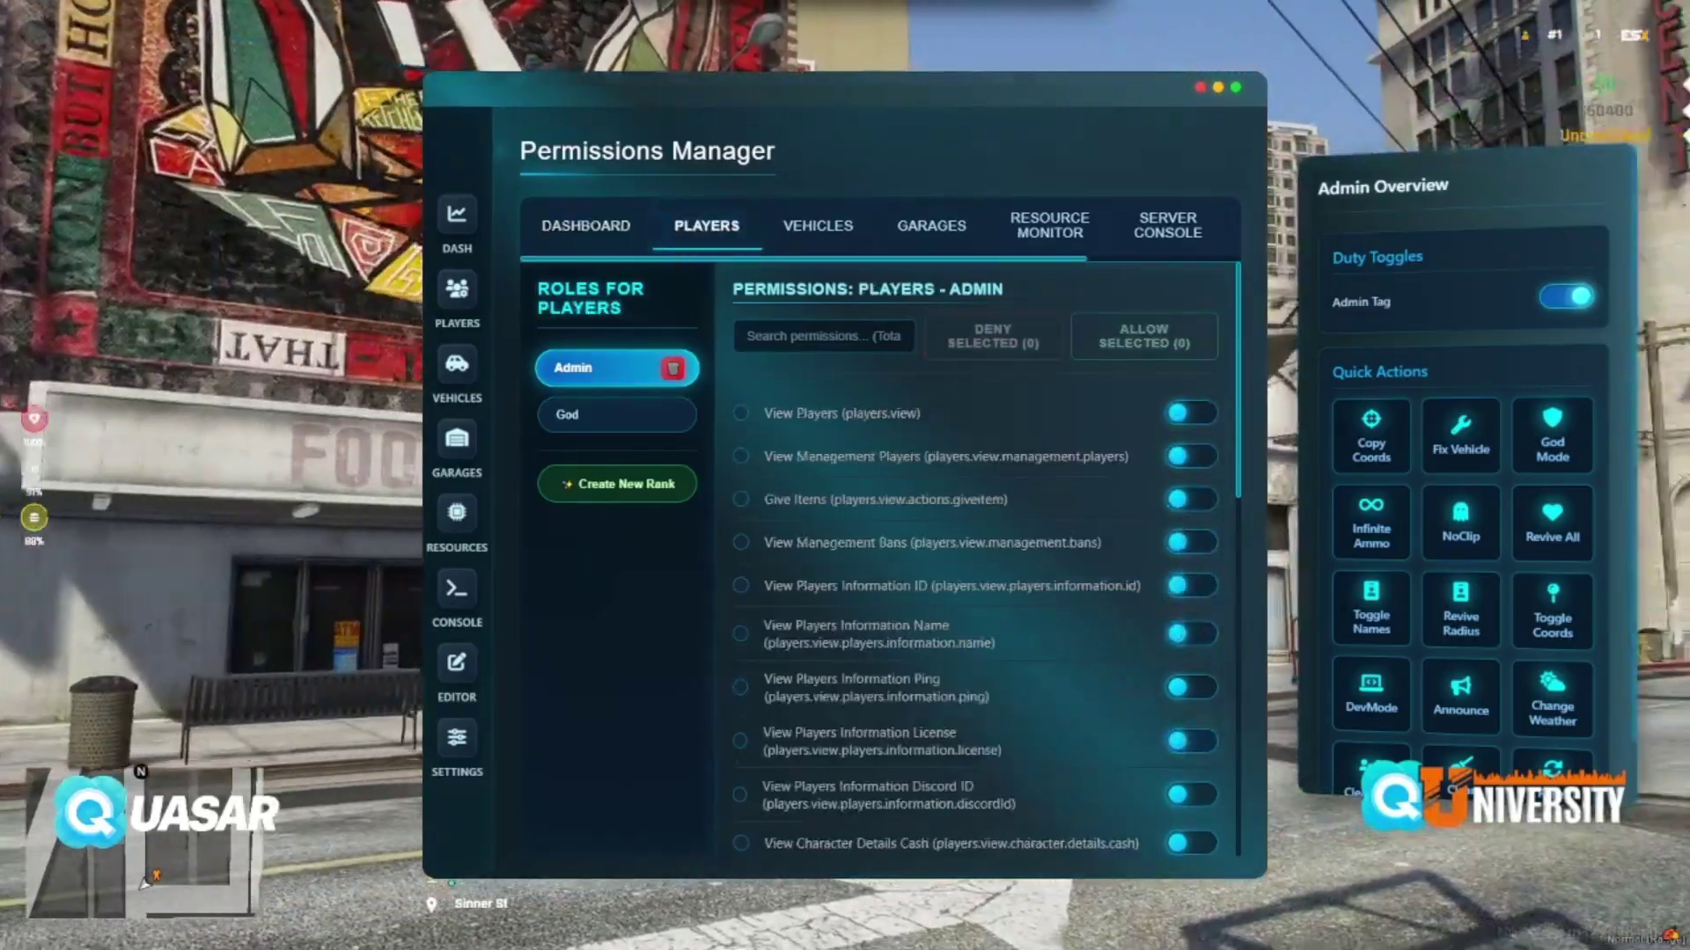
scroll(775, 220, "down", 10)
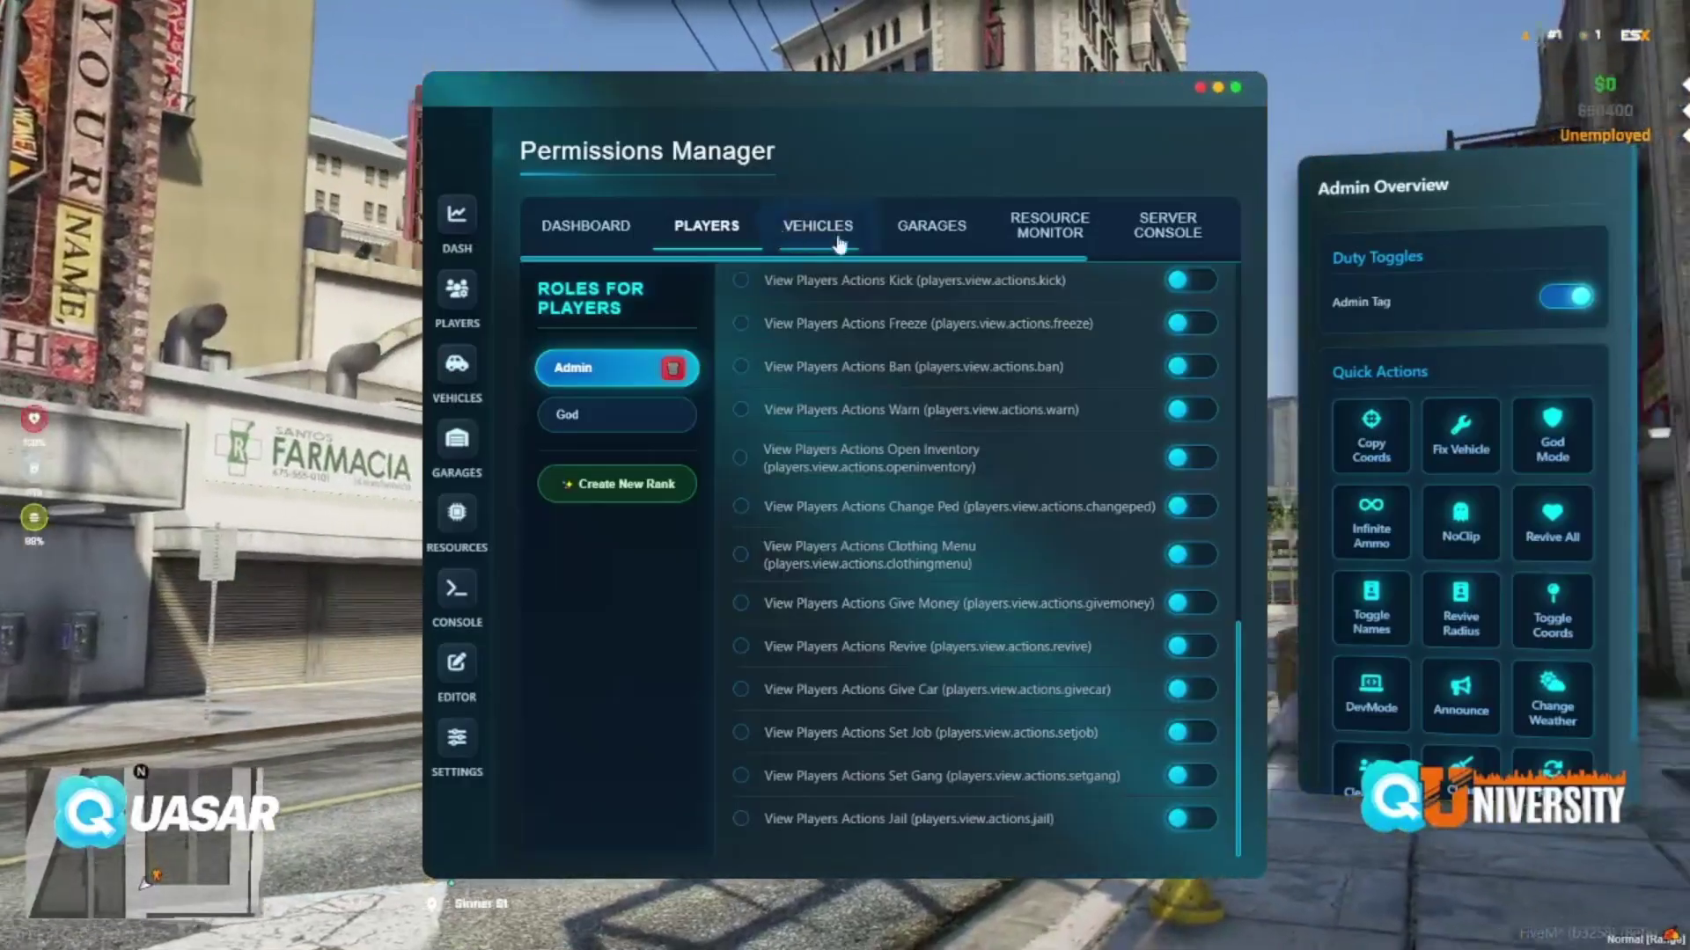
left_click(817, 226)
left_click(931, 226)
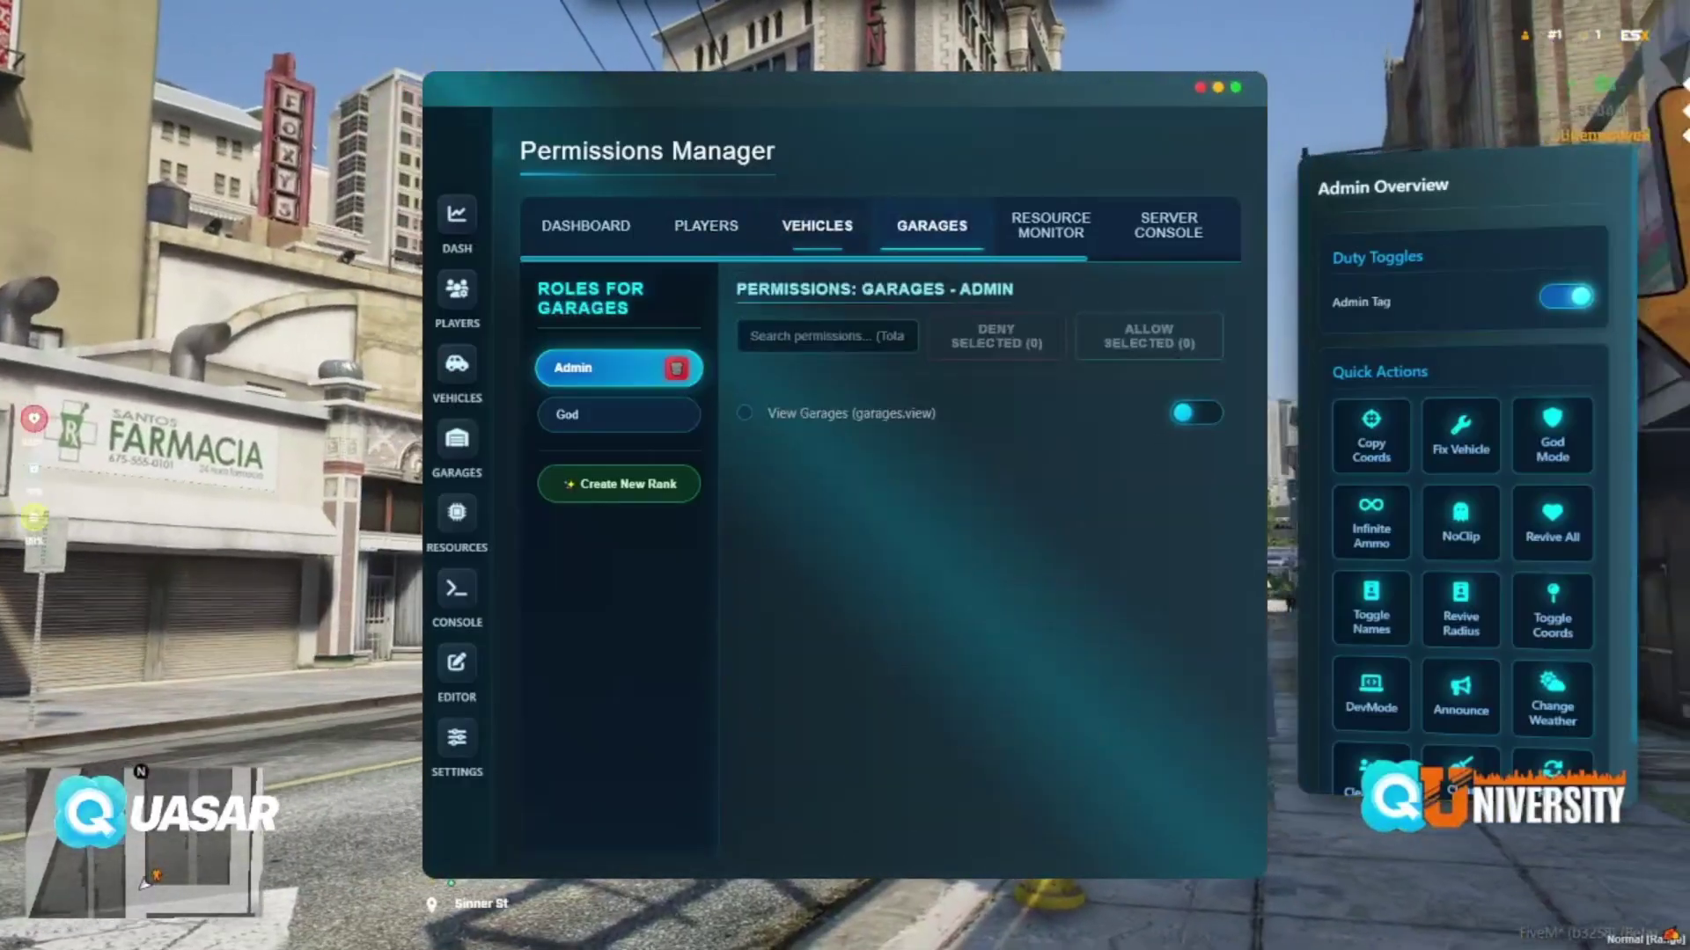
left_click(1049, 226)
left_click(1167, 226)
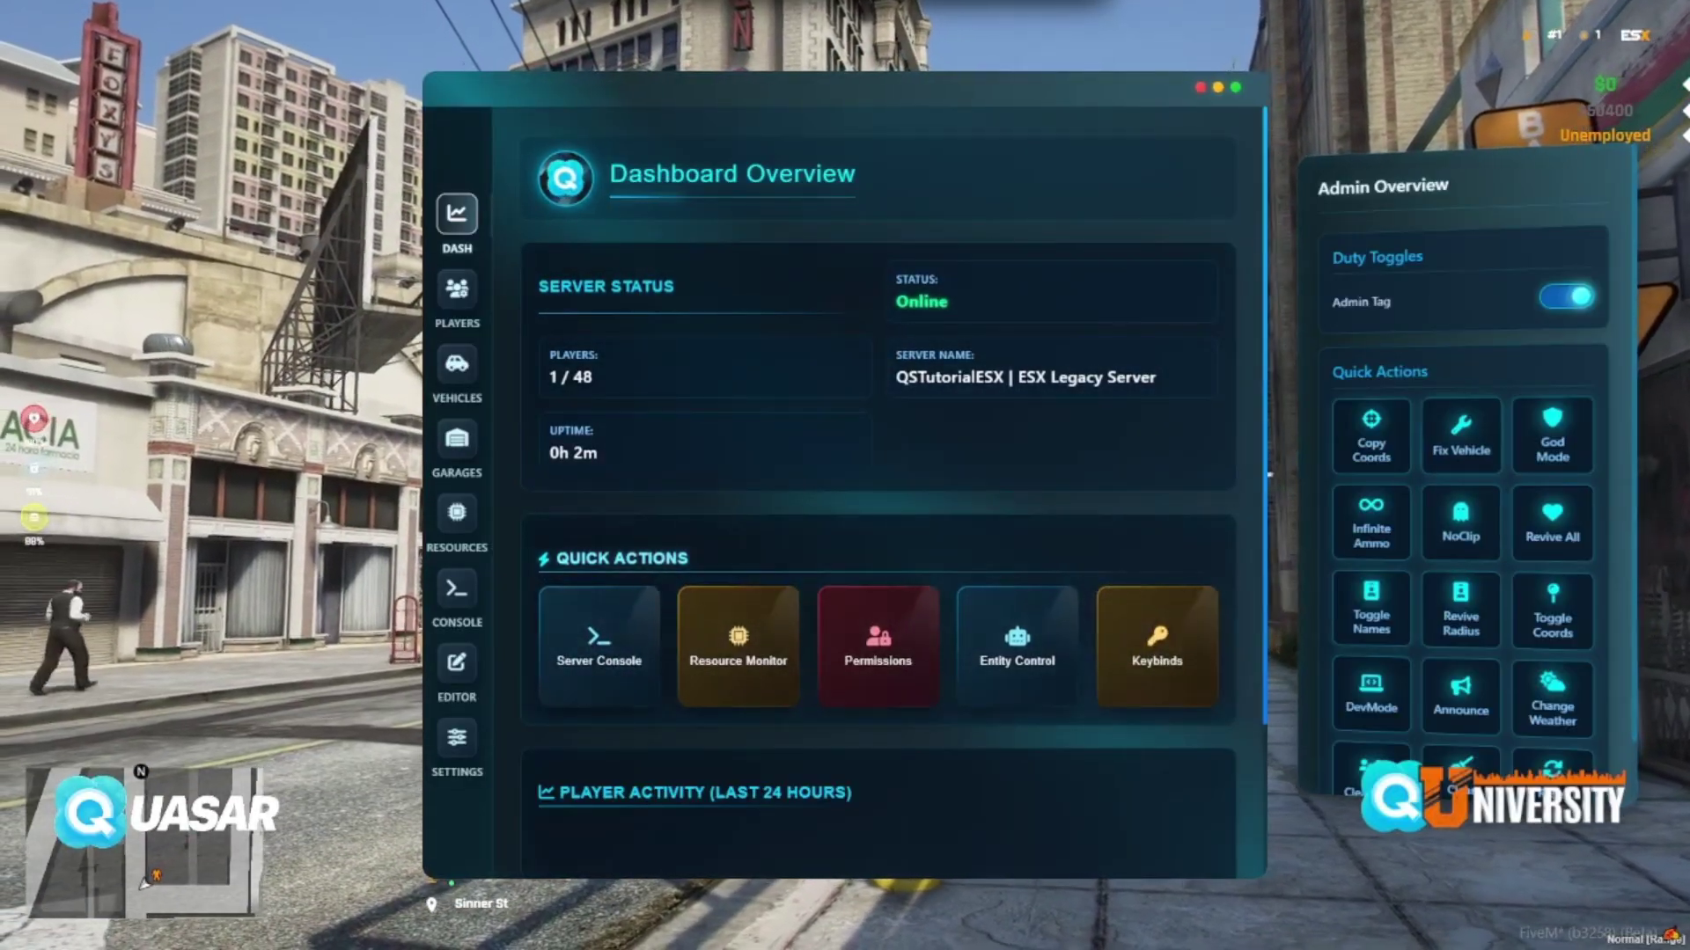
scroll(878, 493, "down", 3)
Bring up the Keybind Manager and scroll down to the UI actions
left_click(1150, 434)
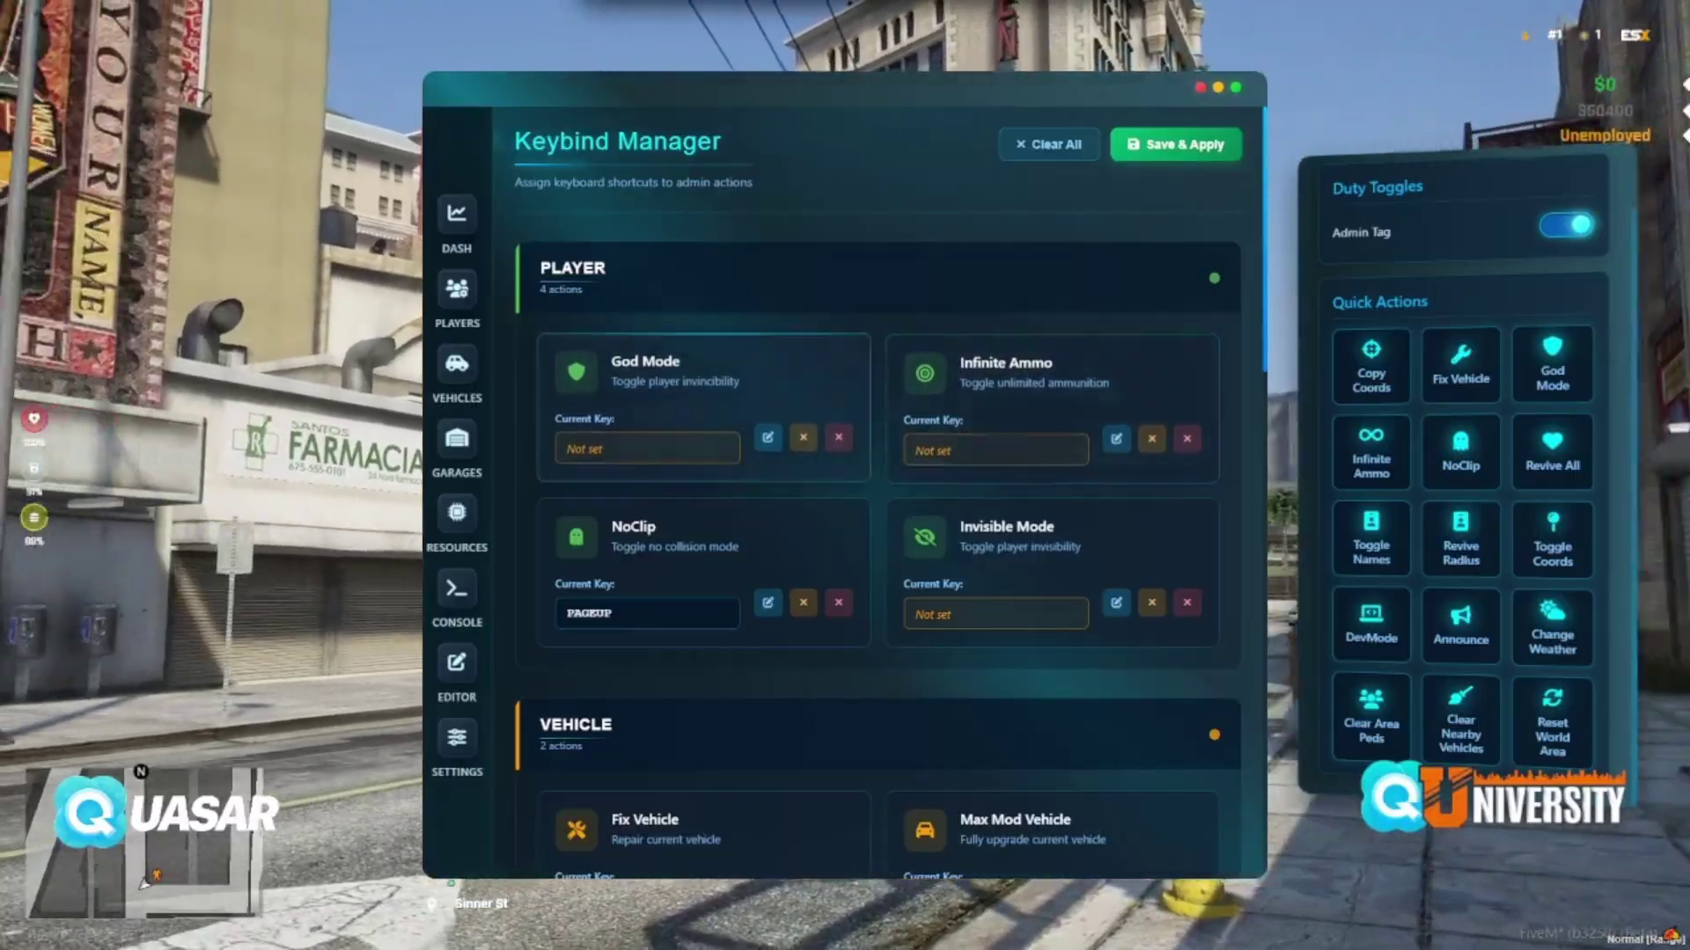
scroll(877, 492, "down", 3)
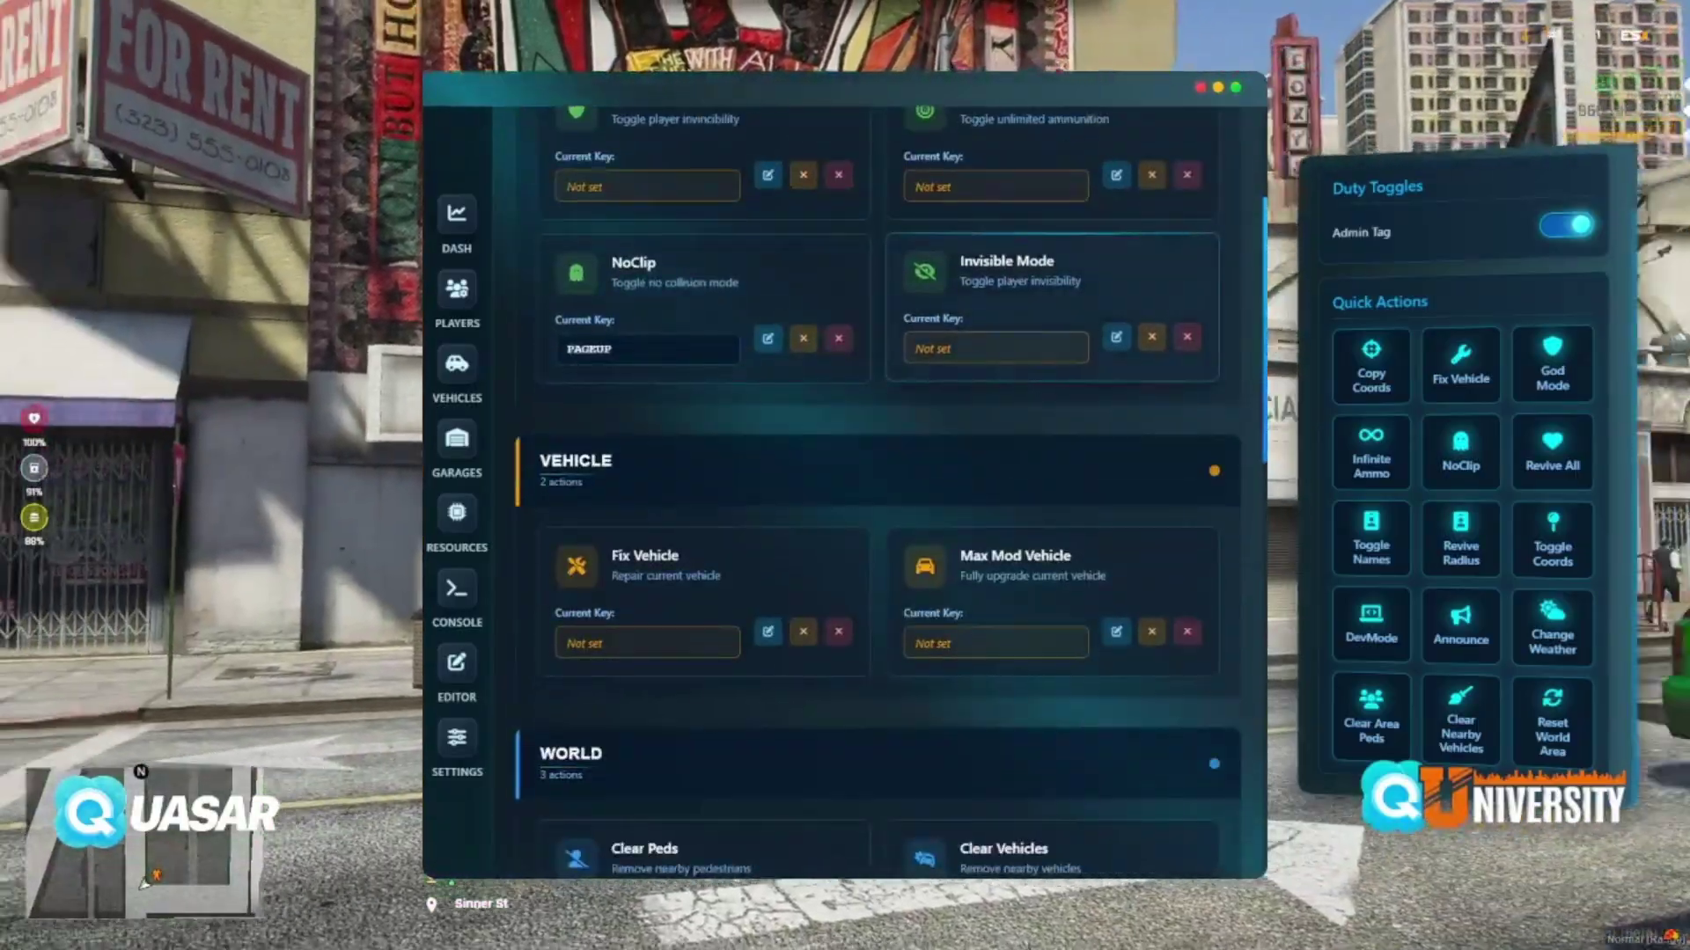
scroll(877, 493, "down", 2)
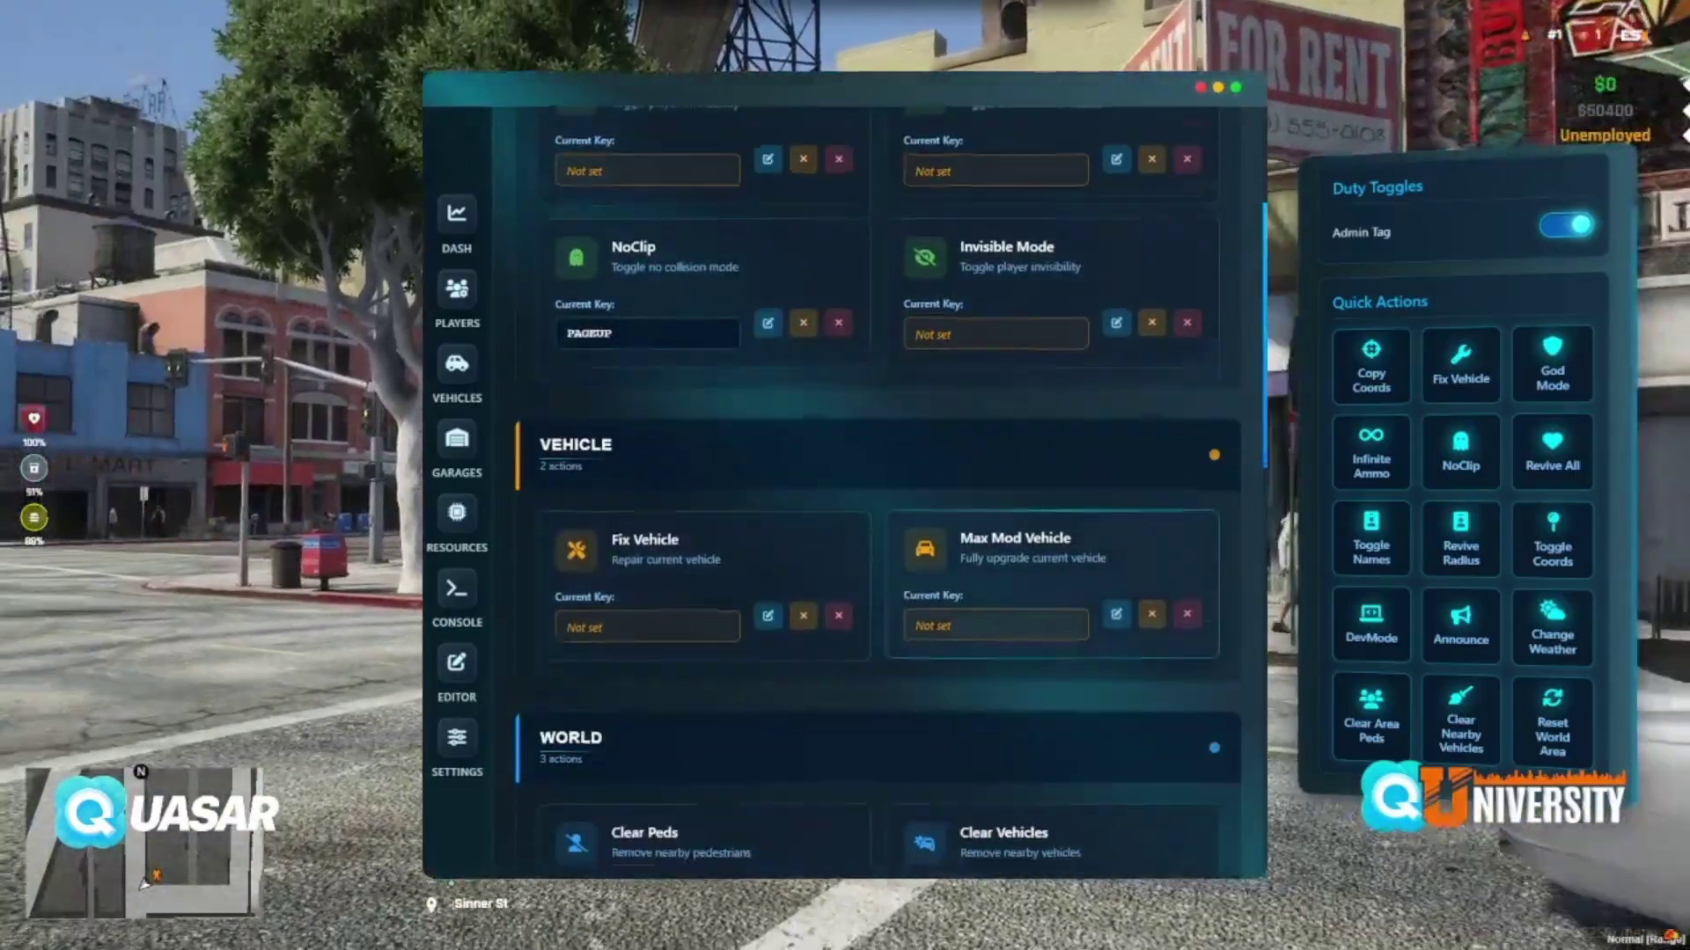
scroll(713, 379, "down", 4)
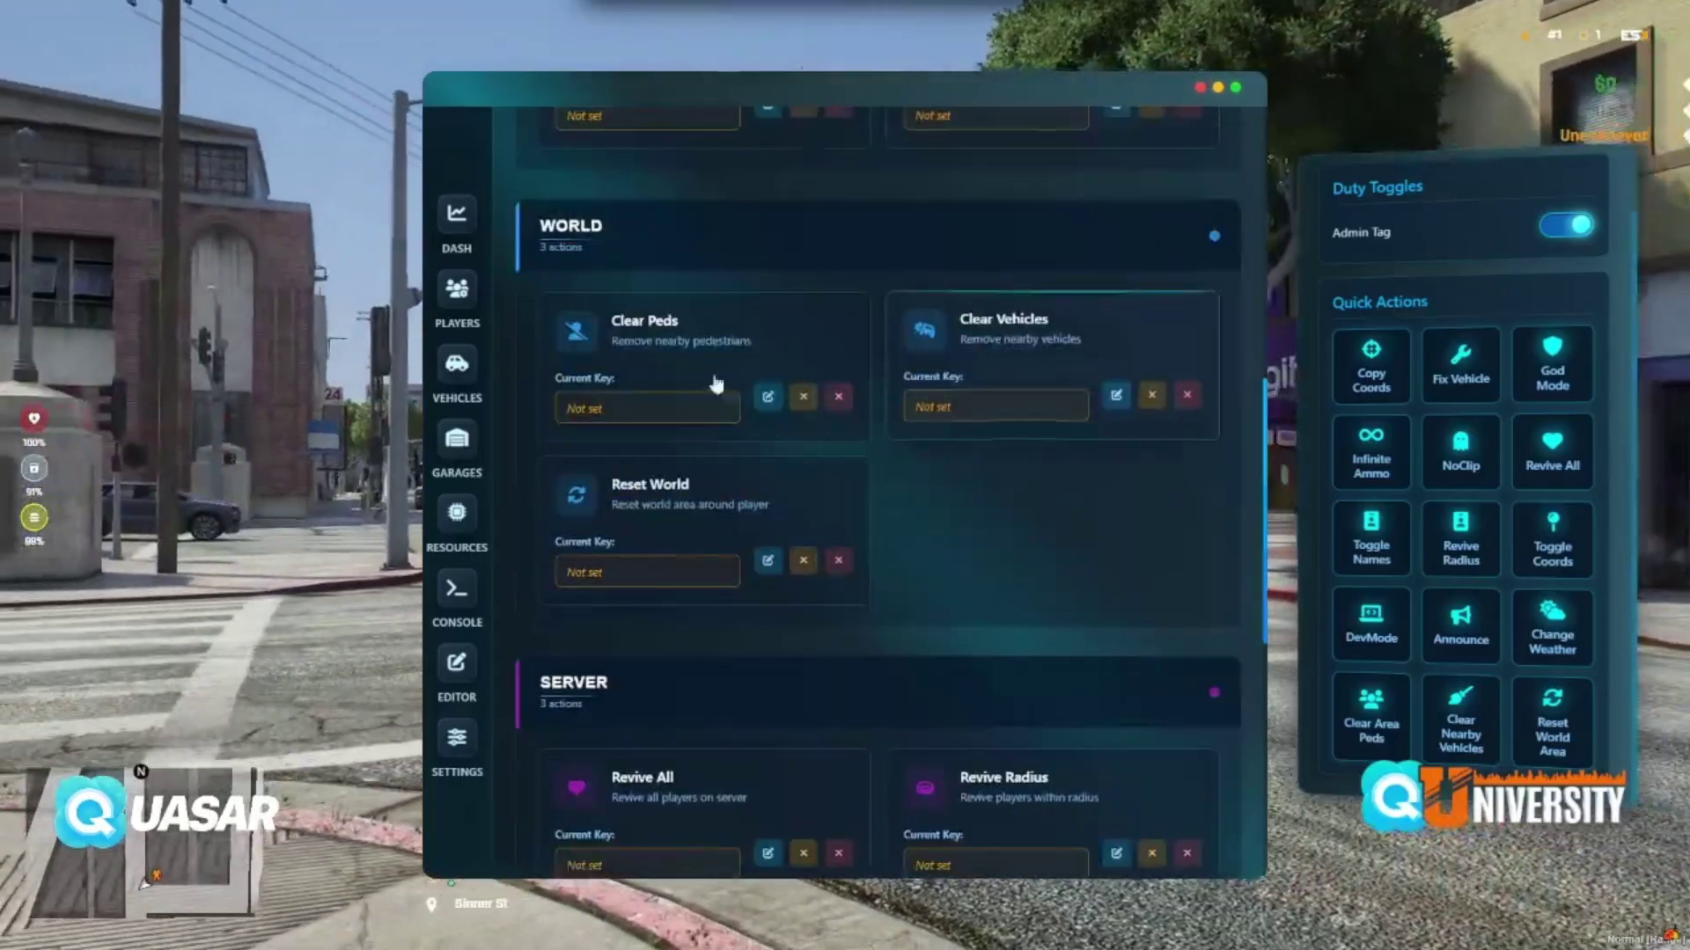
scroll(704, 370, "down", 3)
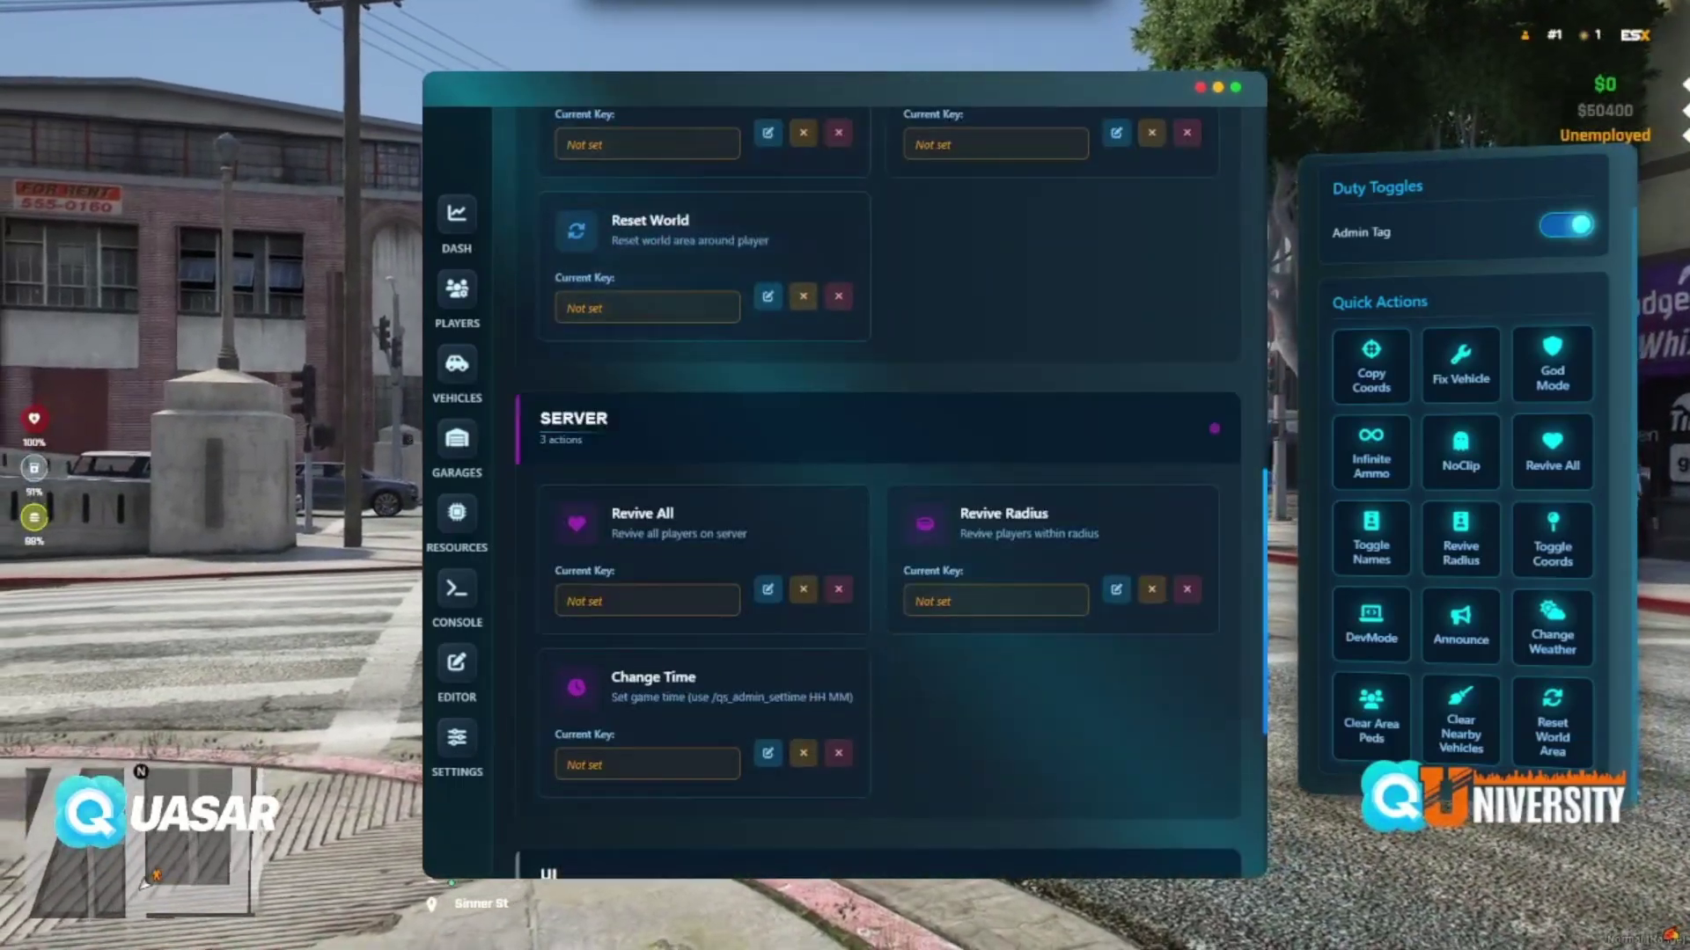
scroll(877, 493, "down", 5)
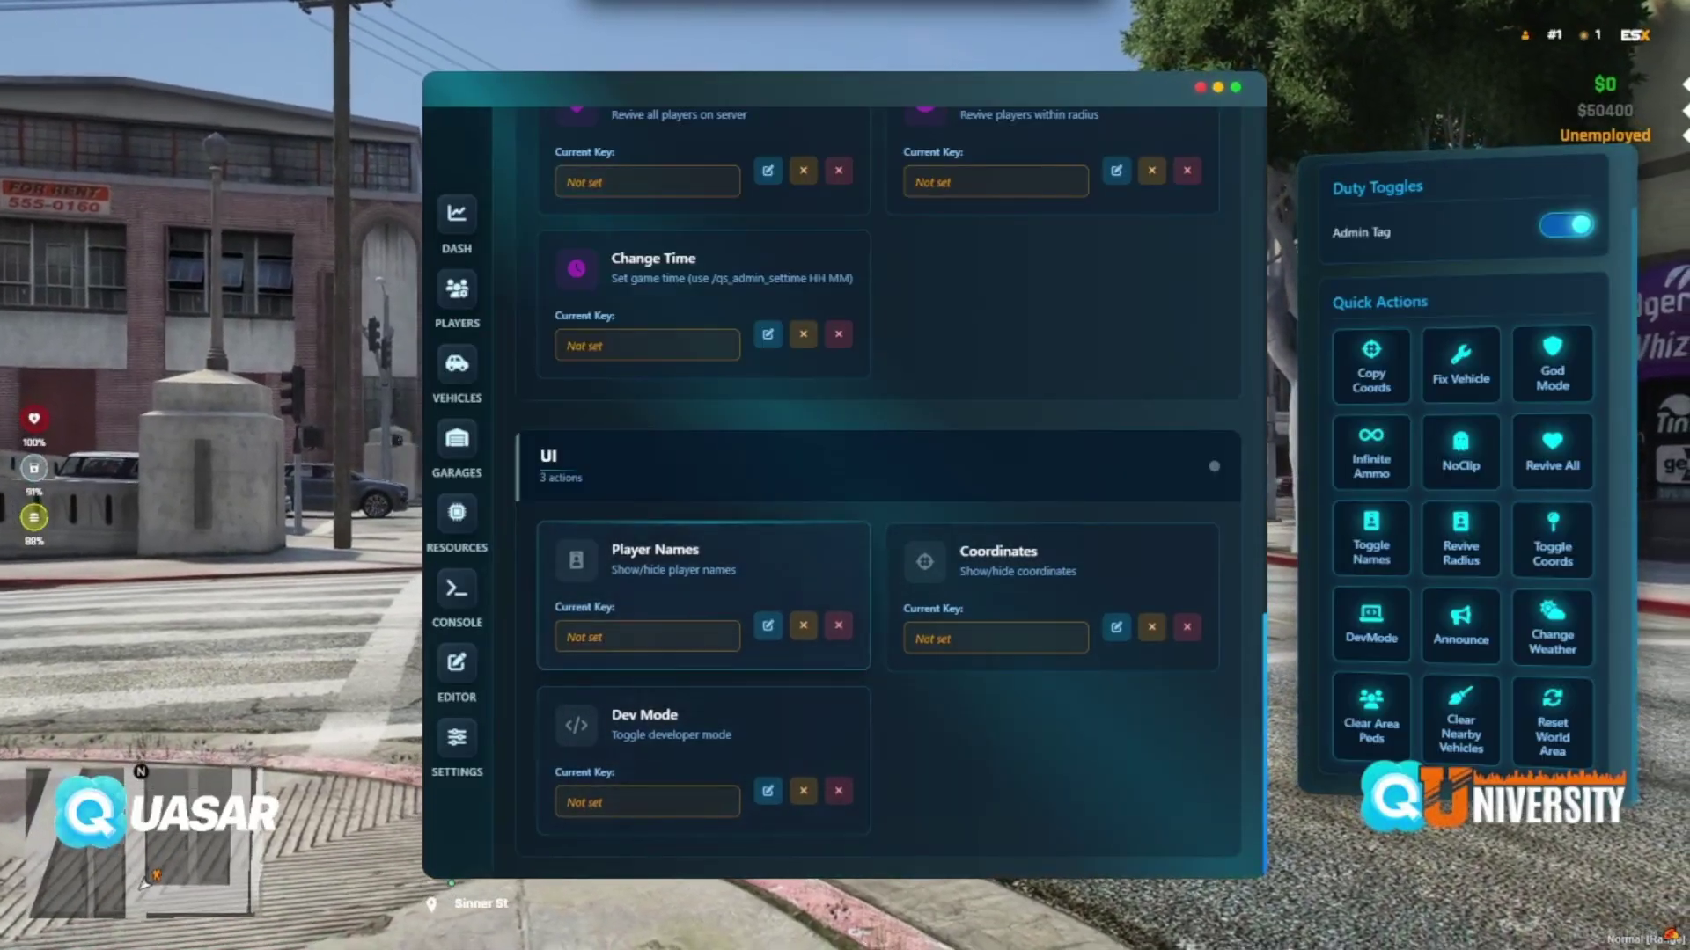
Bind Player Names to / and test the shortcut after closing the menu
left_click(767, 627)
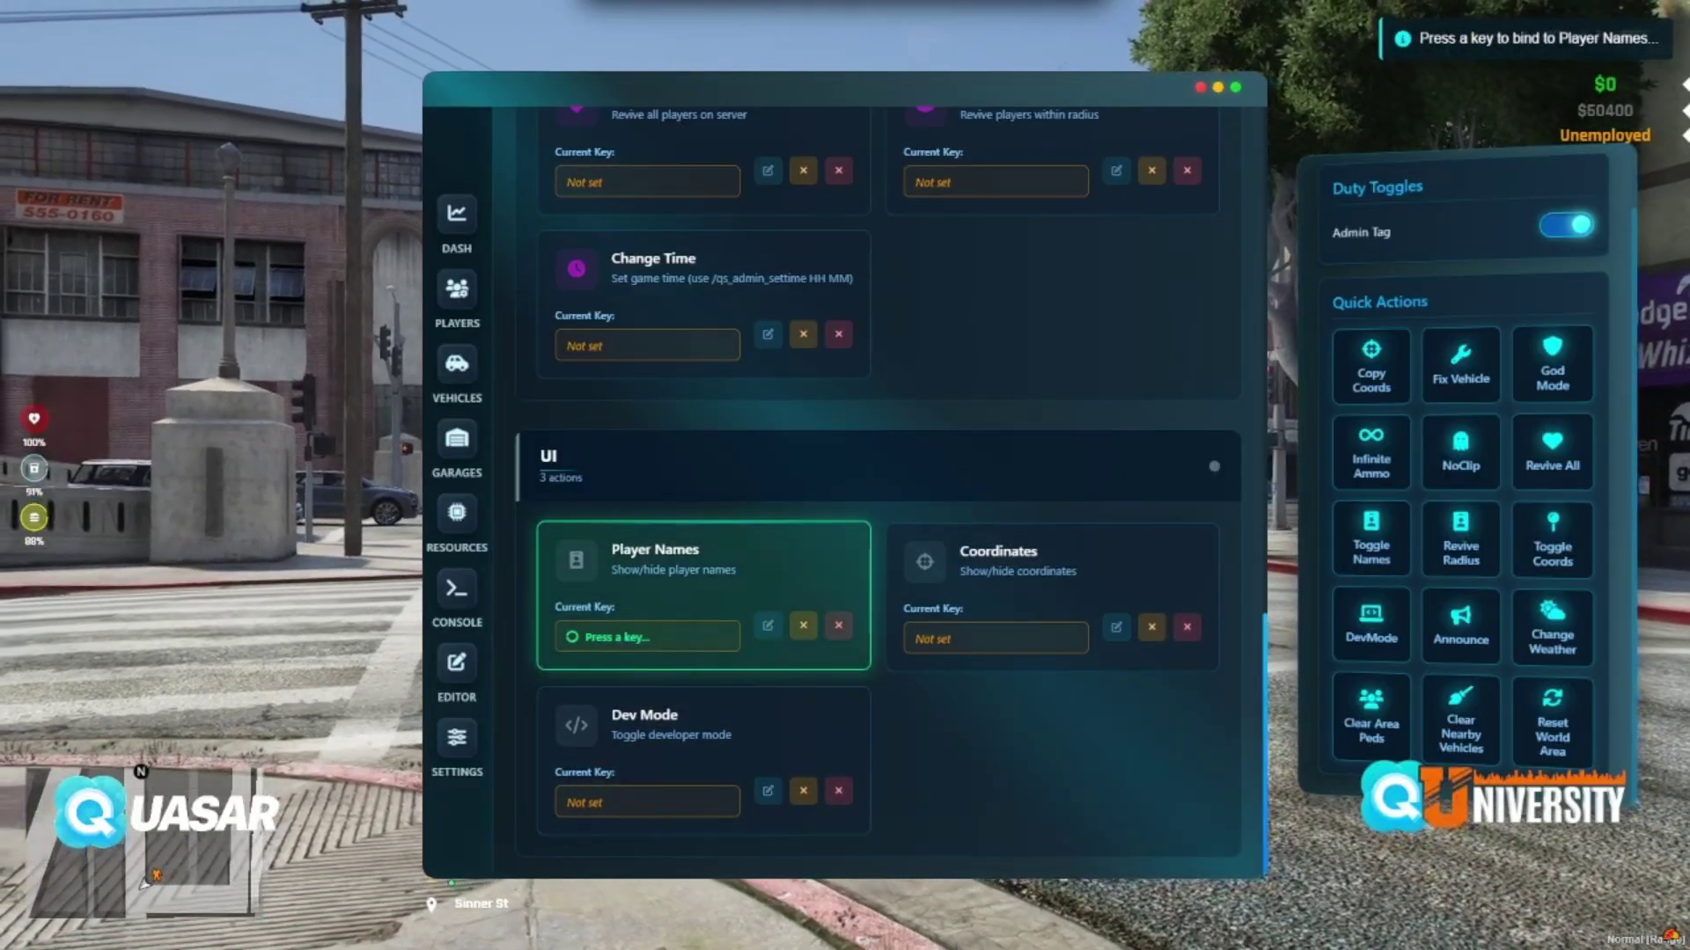
key("slash")
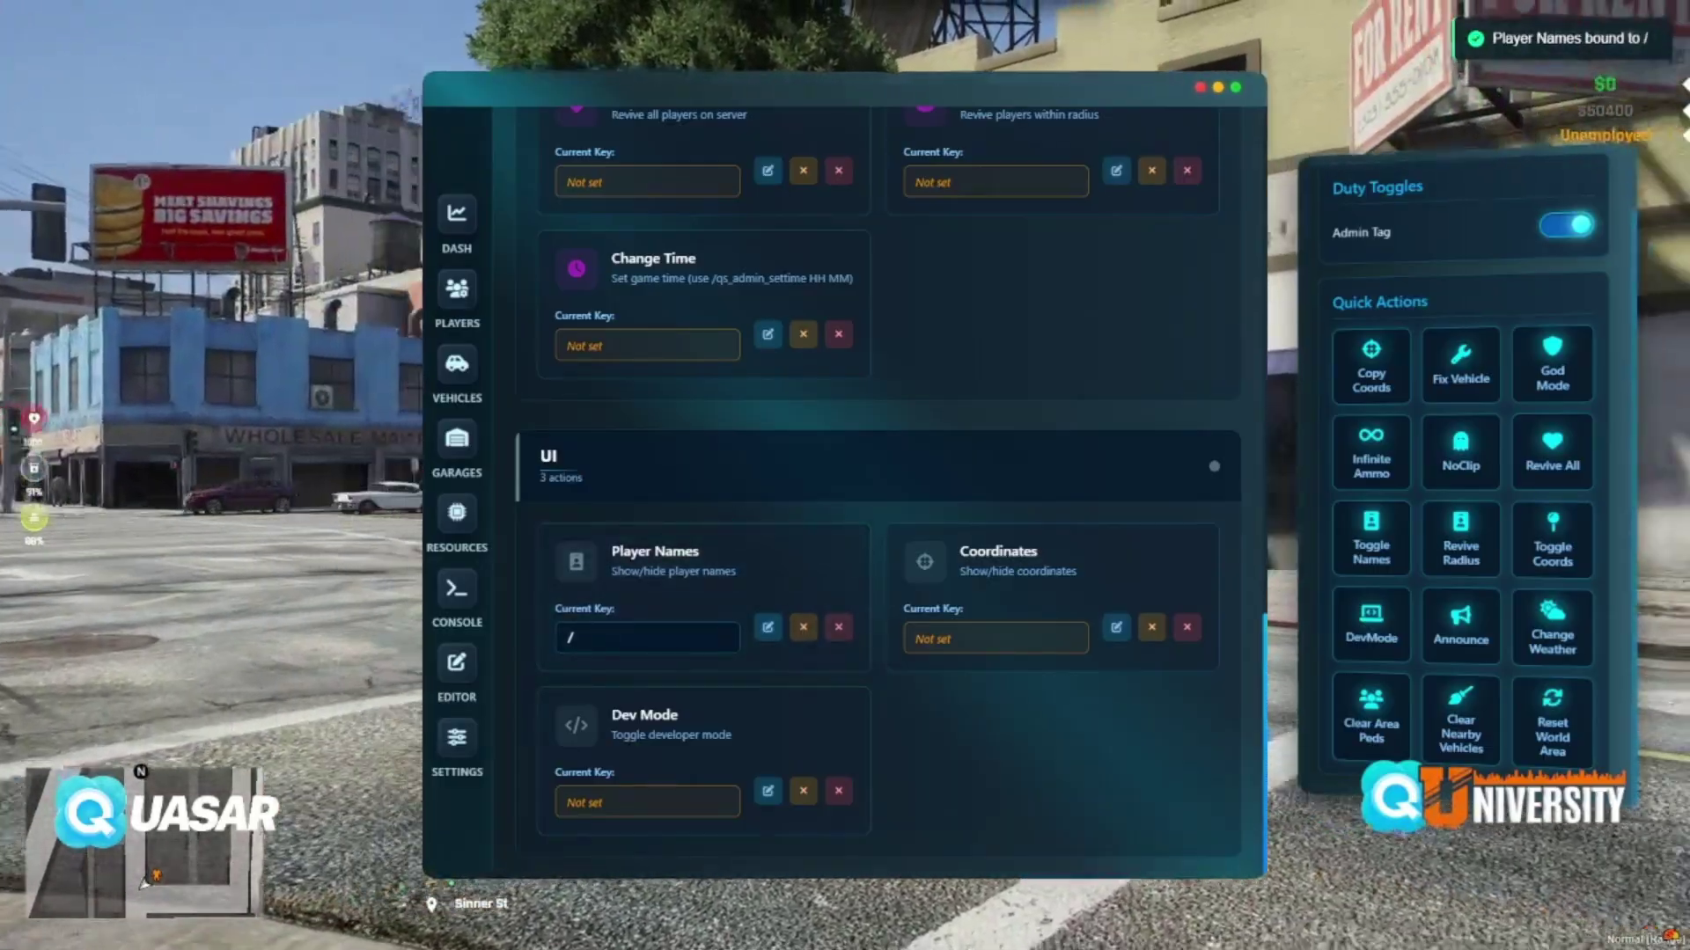
key("Escape")
key("slash")
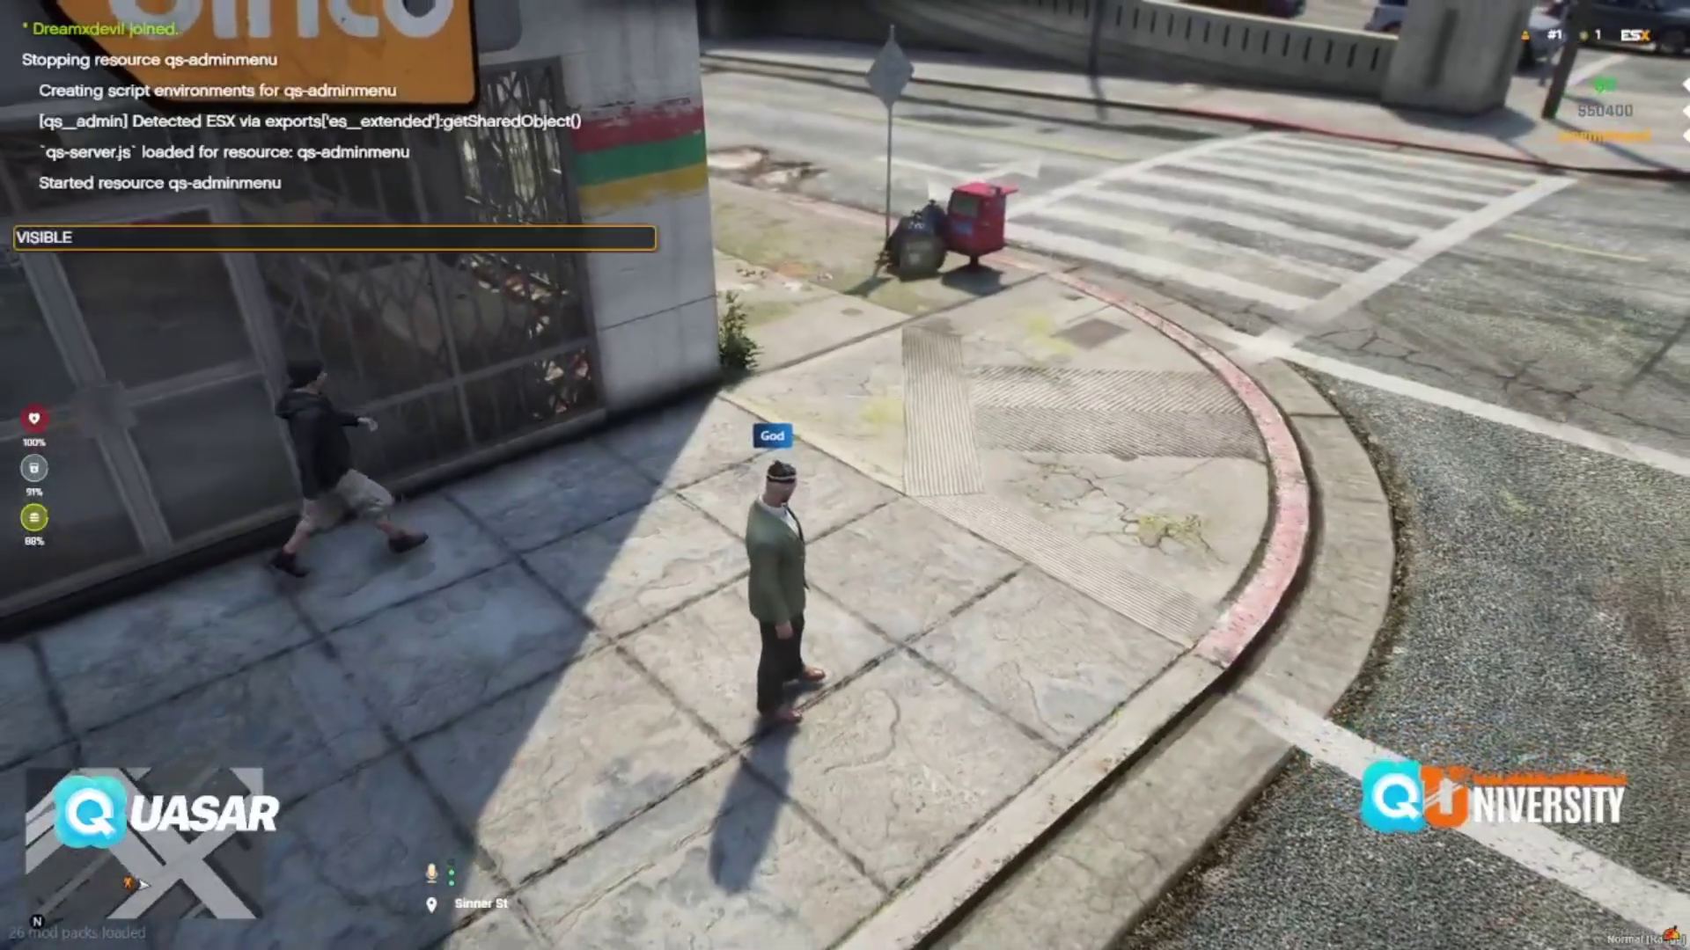
Check txAdmin's live console for duplicate-entry errors, then reopen the admin menu with /qsadmin
key("alt+Tab")
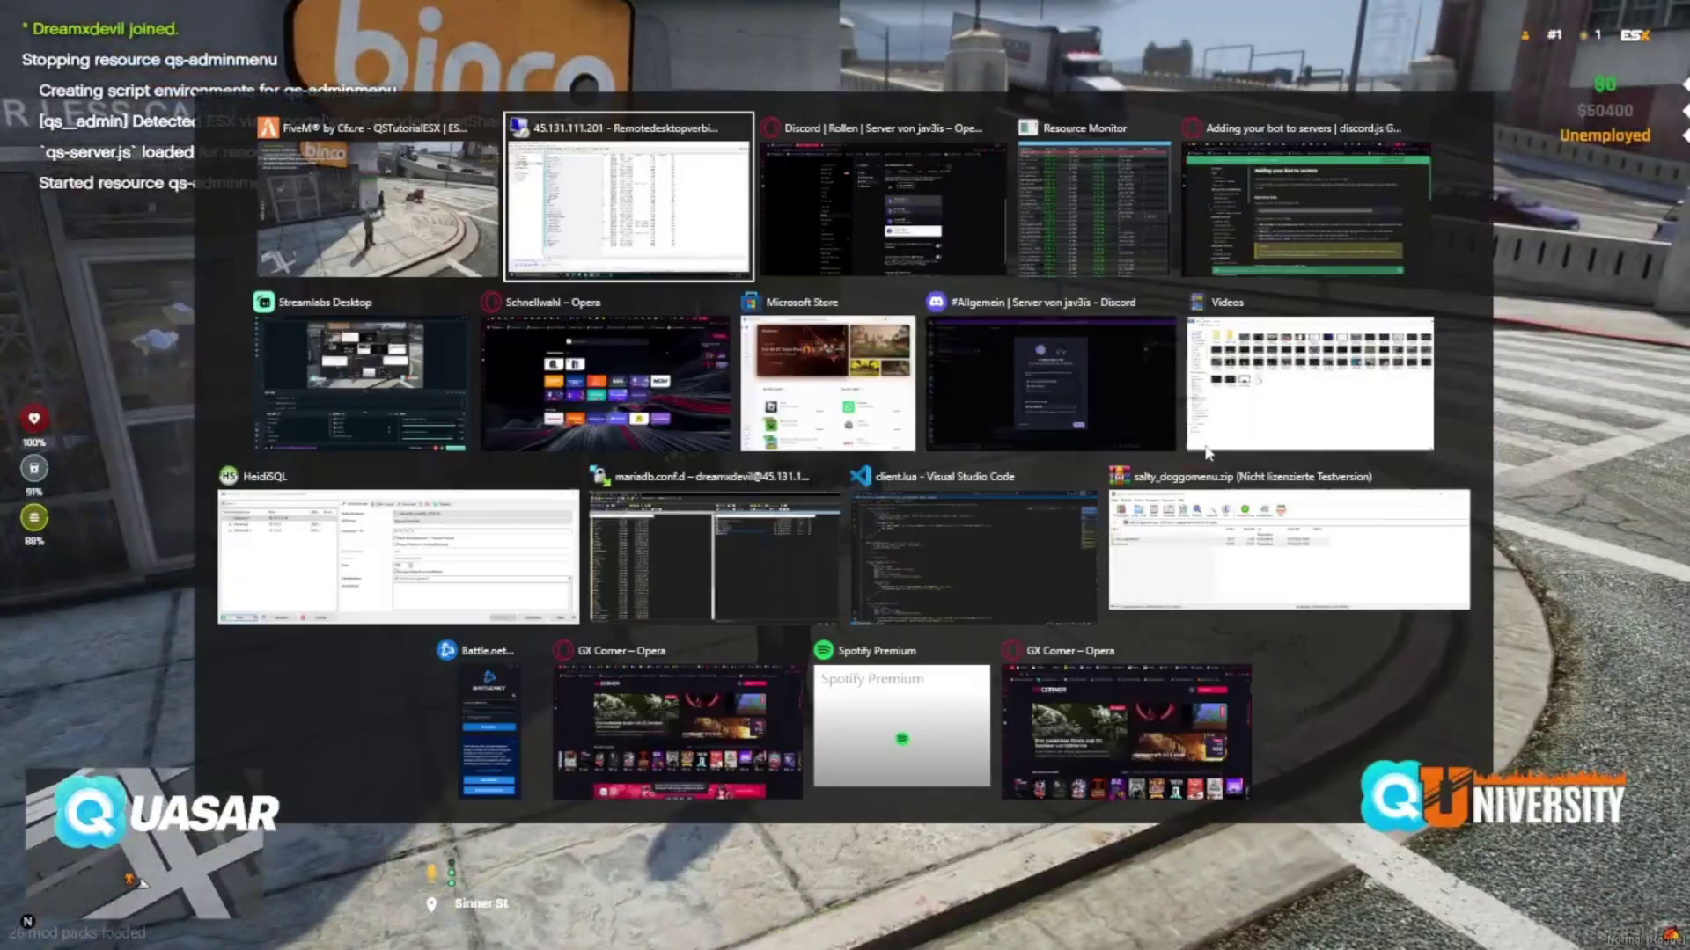
left_click(1021, 11)
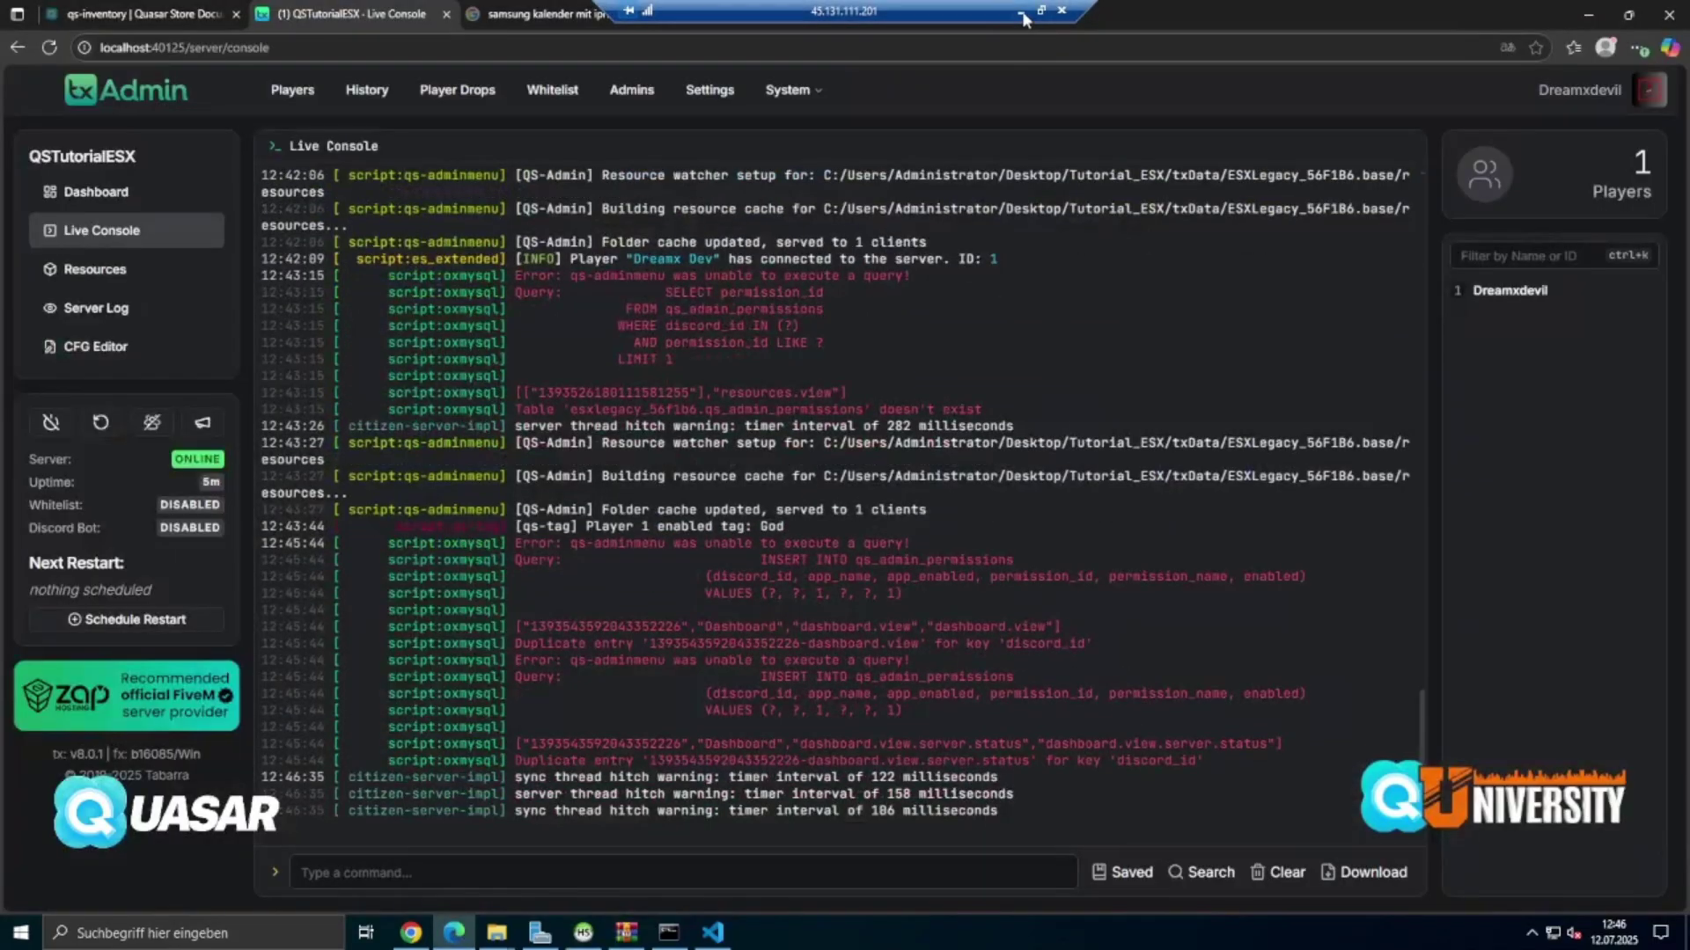
key("alt+Tab")
type("t/qsadmin")
key("Return")
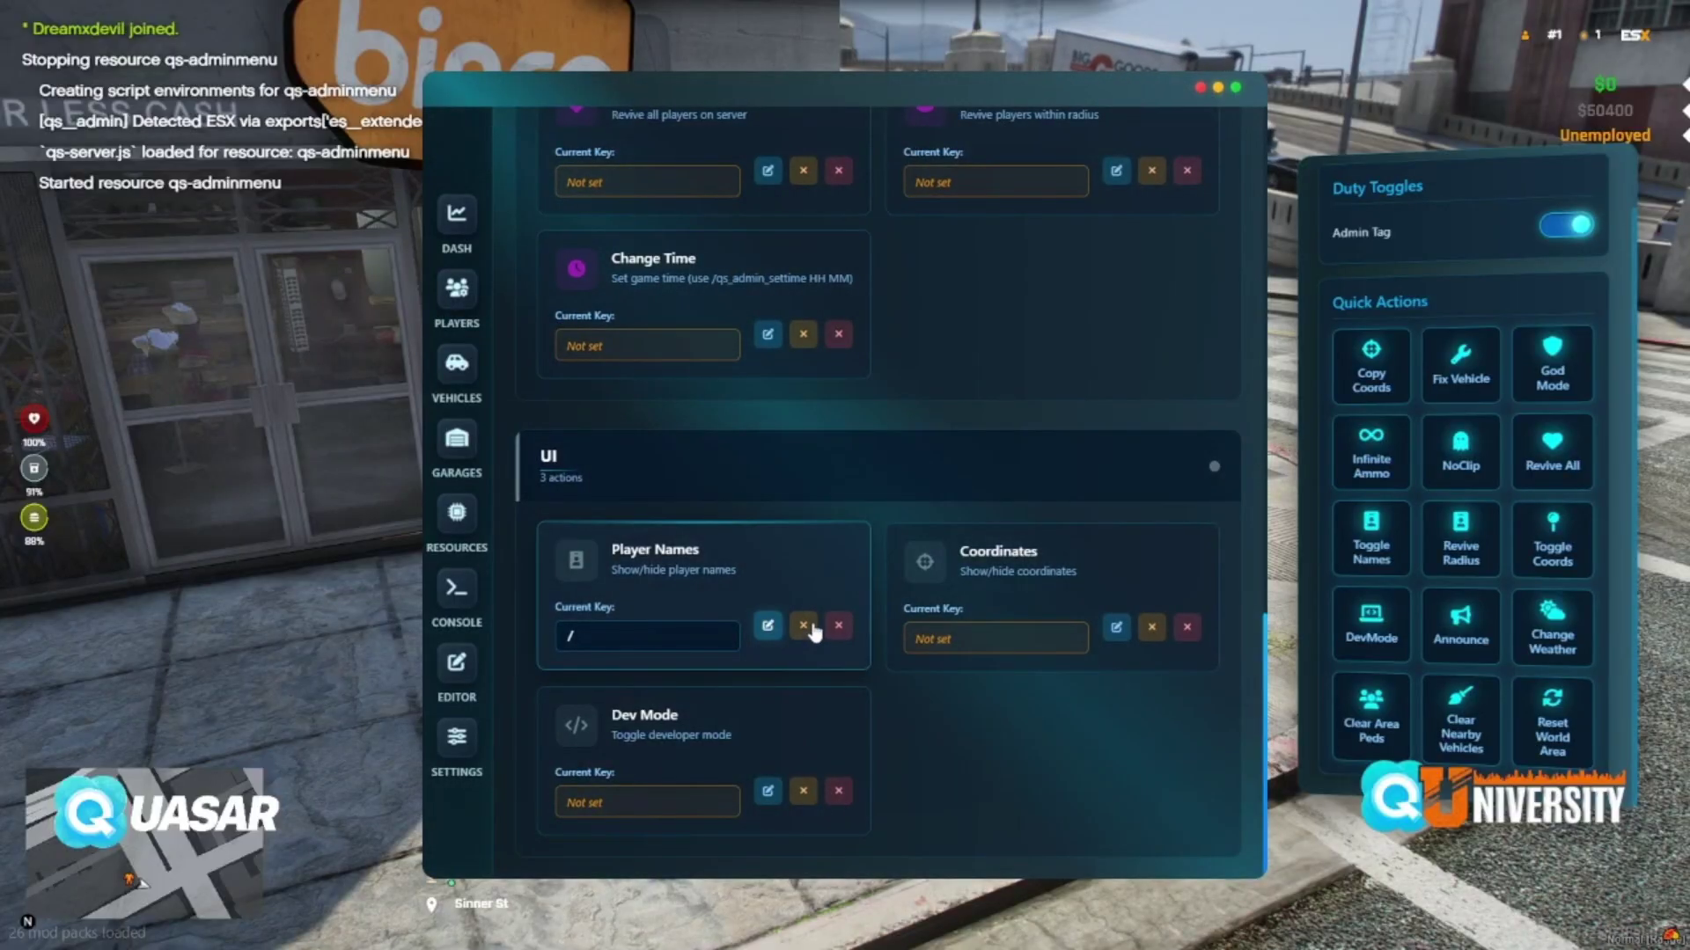
Rebind Player Names to 9, try it, and reopen the menu with /qsadmin
left_click(837, 626)
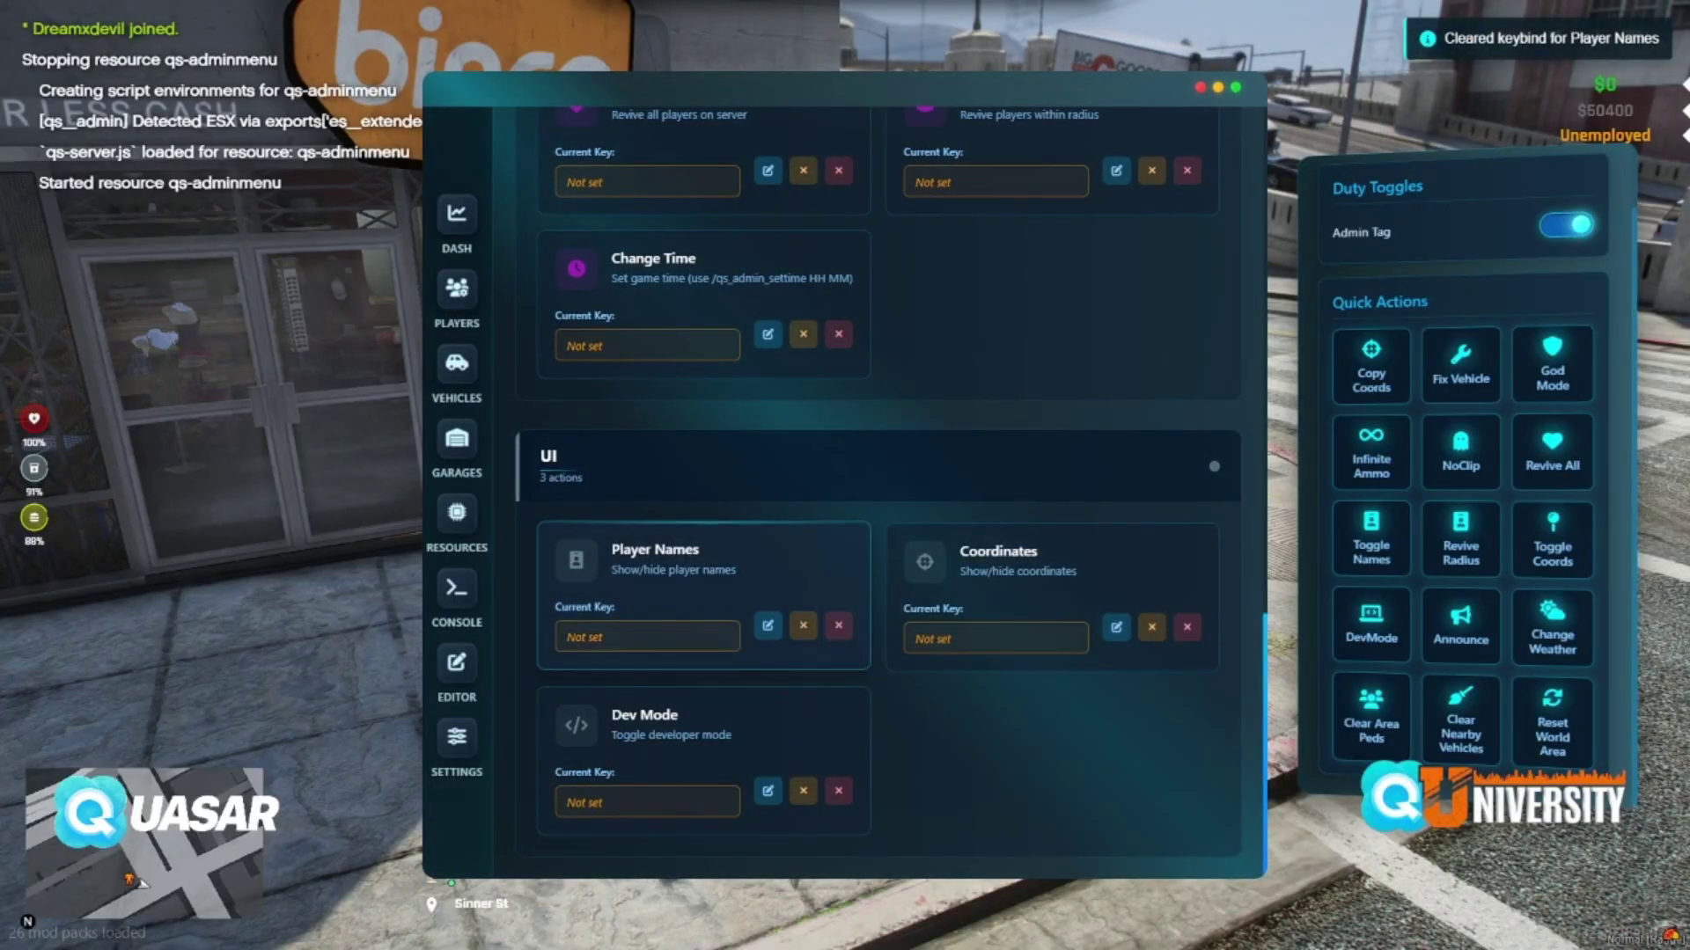
left_click(768, 626)
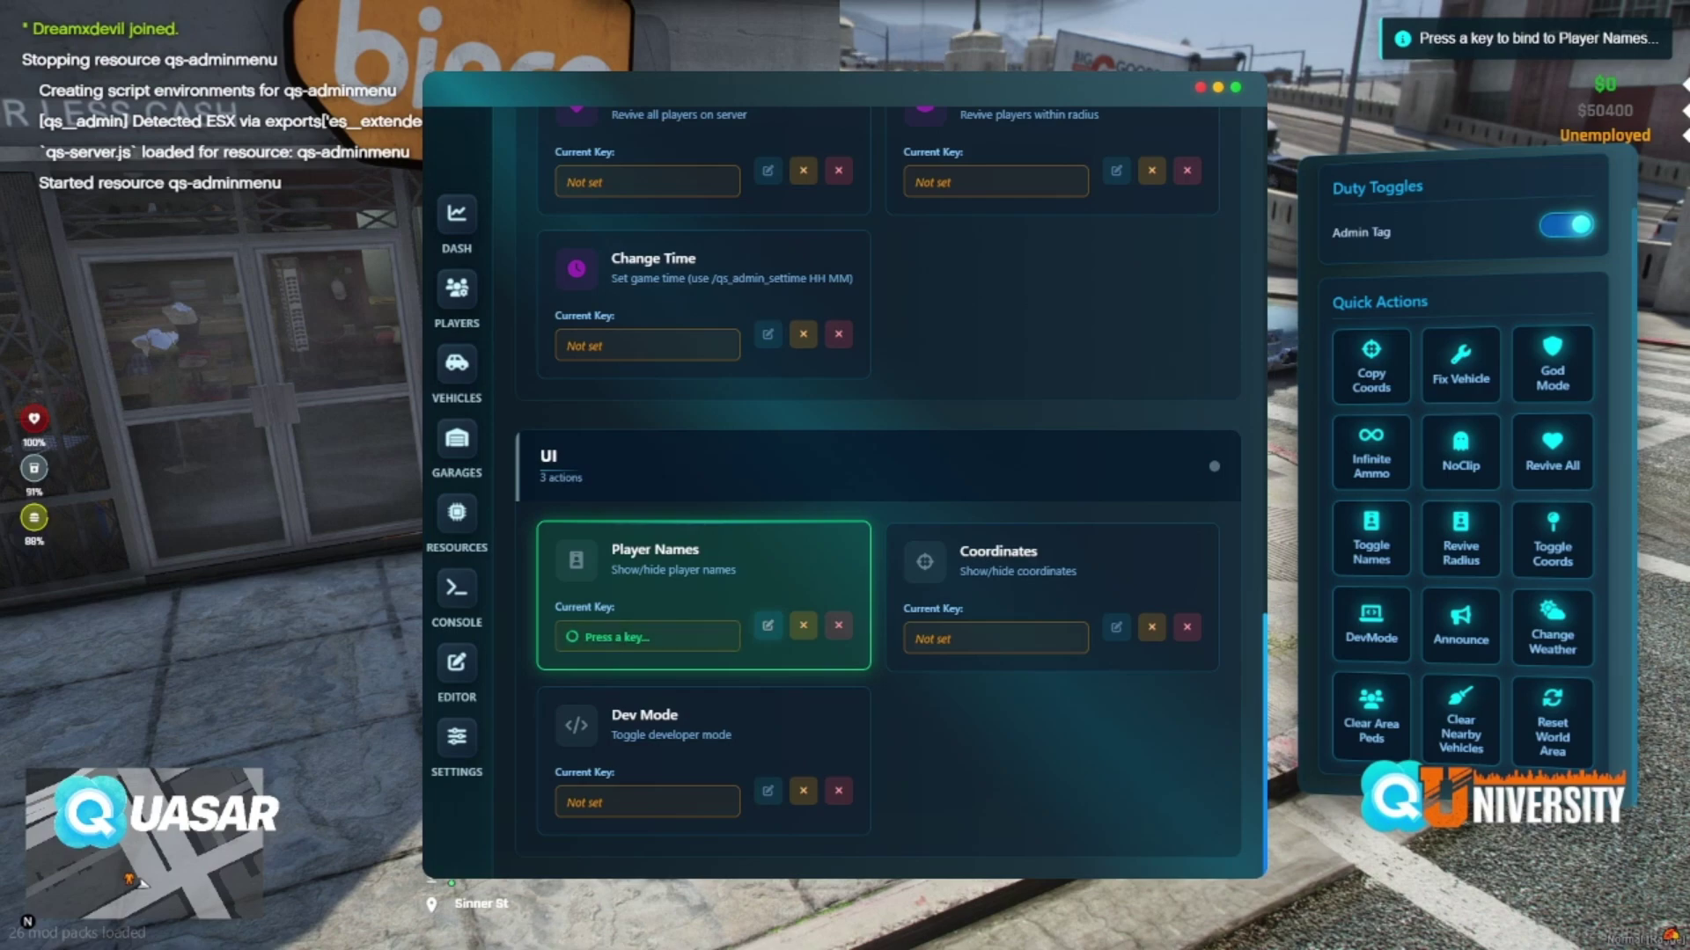
key("9")
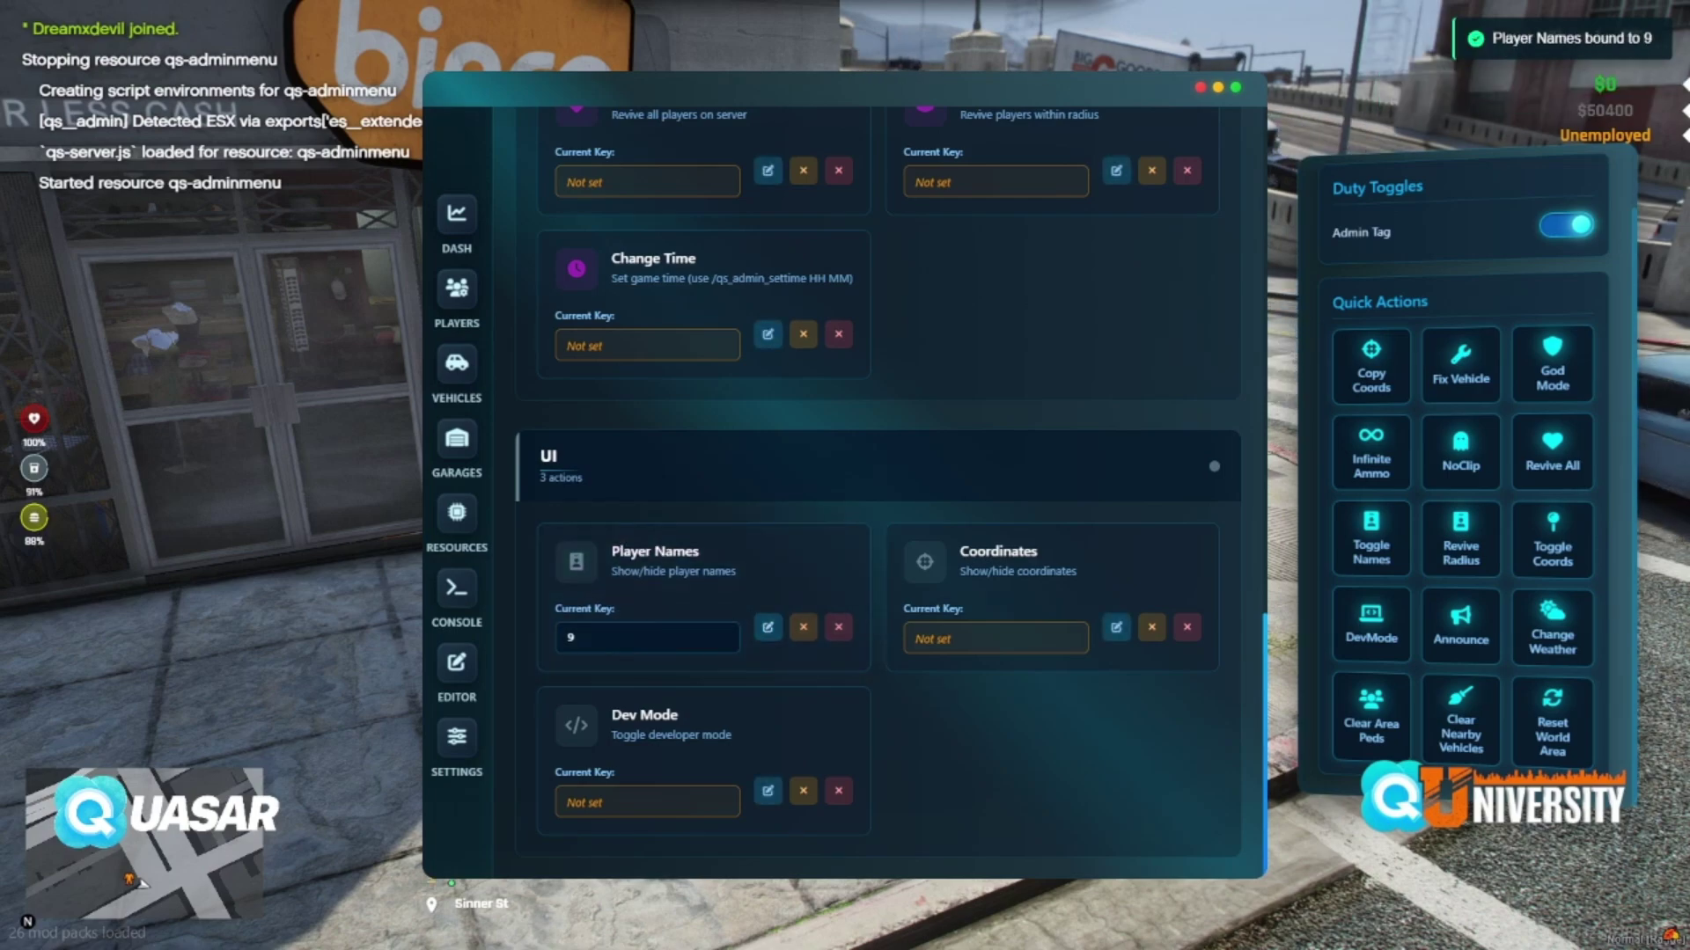
key("Escape")
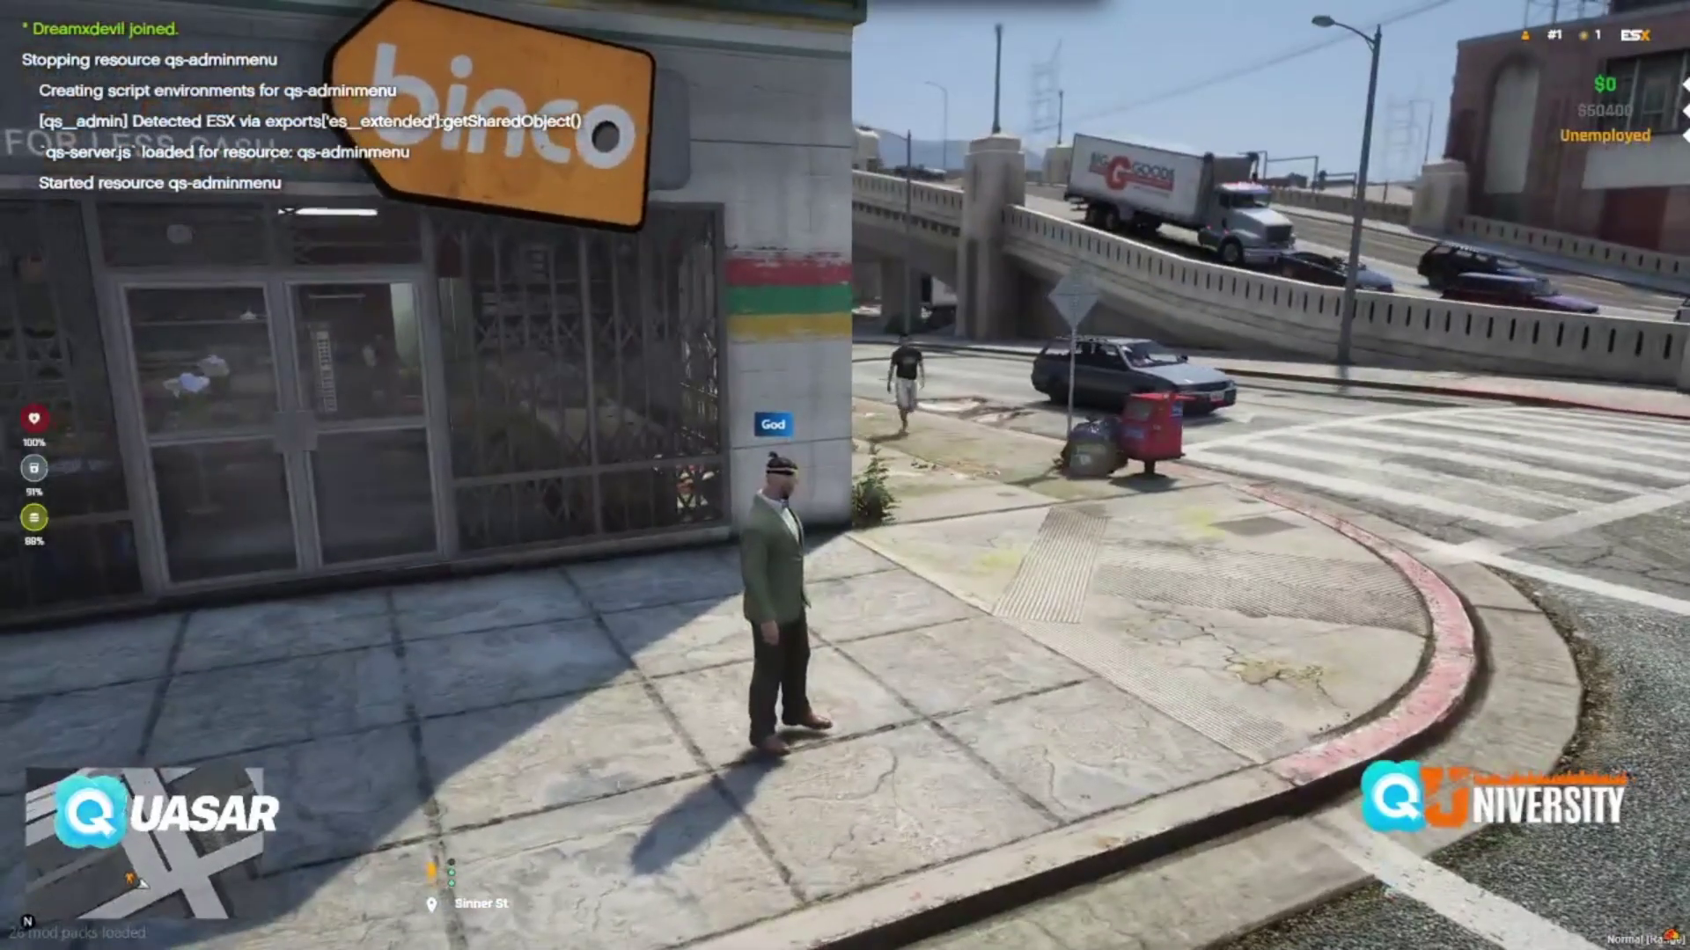
type("t/qsadmin")
key("Return")
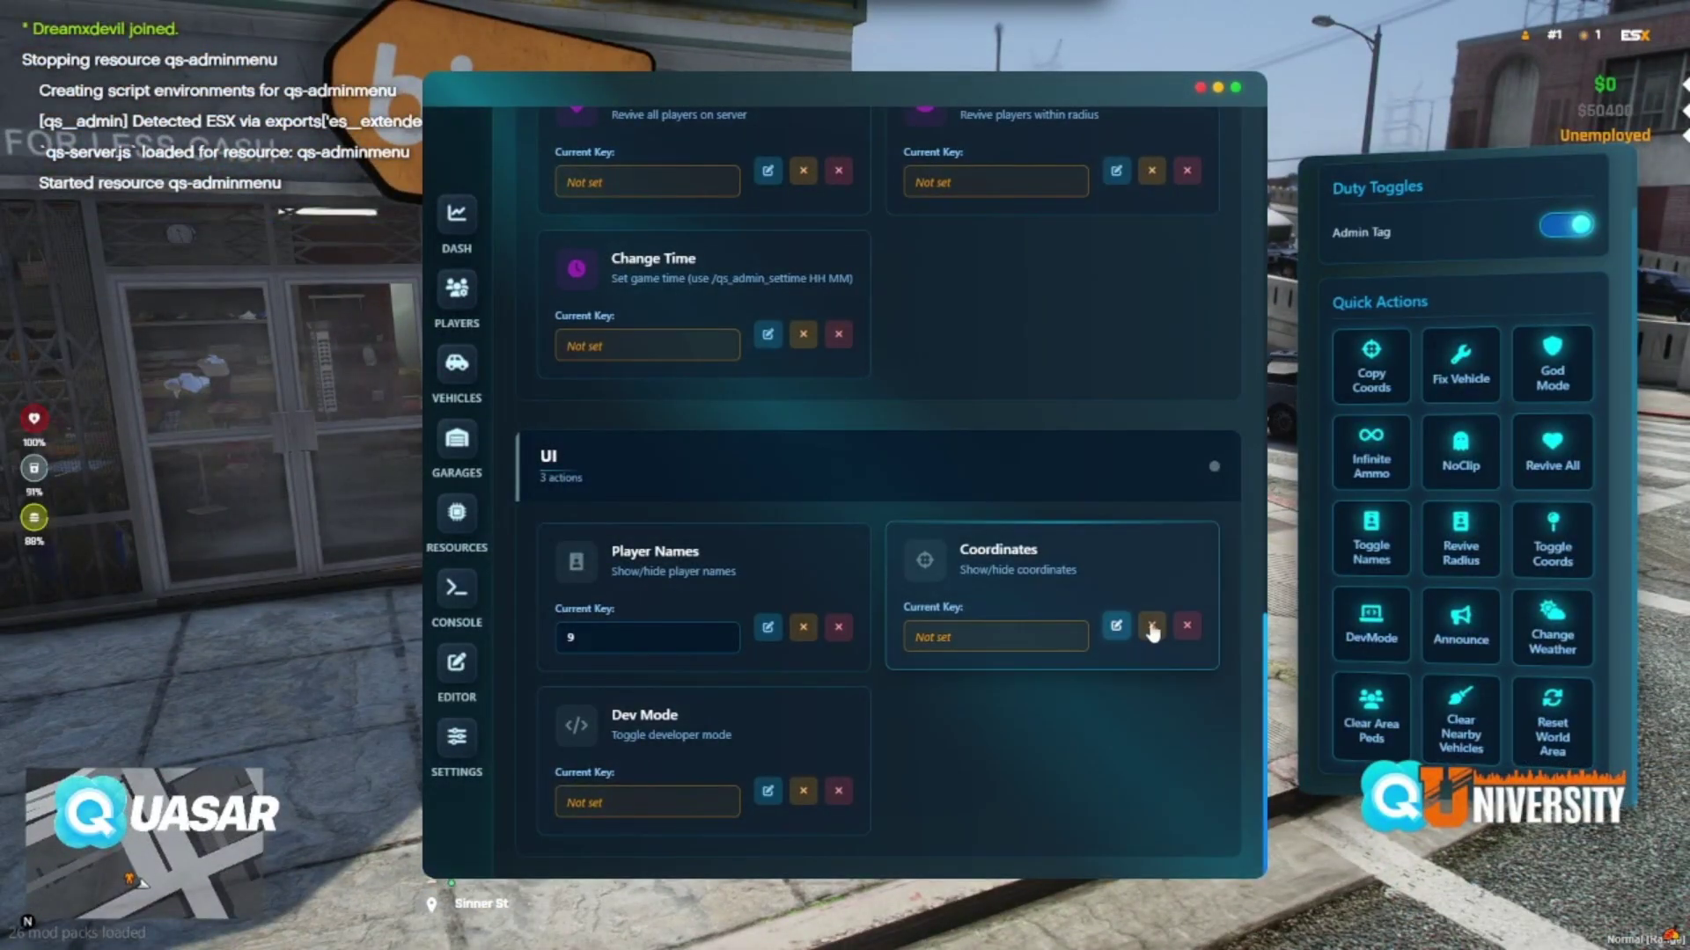
Clear Player Names, bind Coordinates to 9, test it, and reopen the menu with /qadmin
left_click(839, 627)
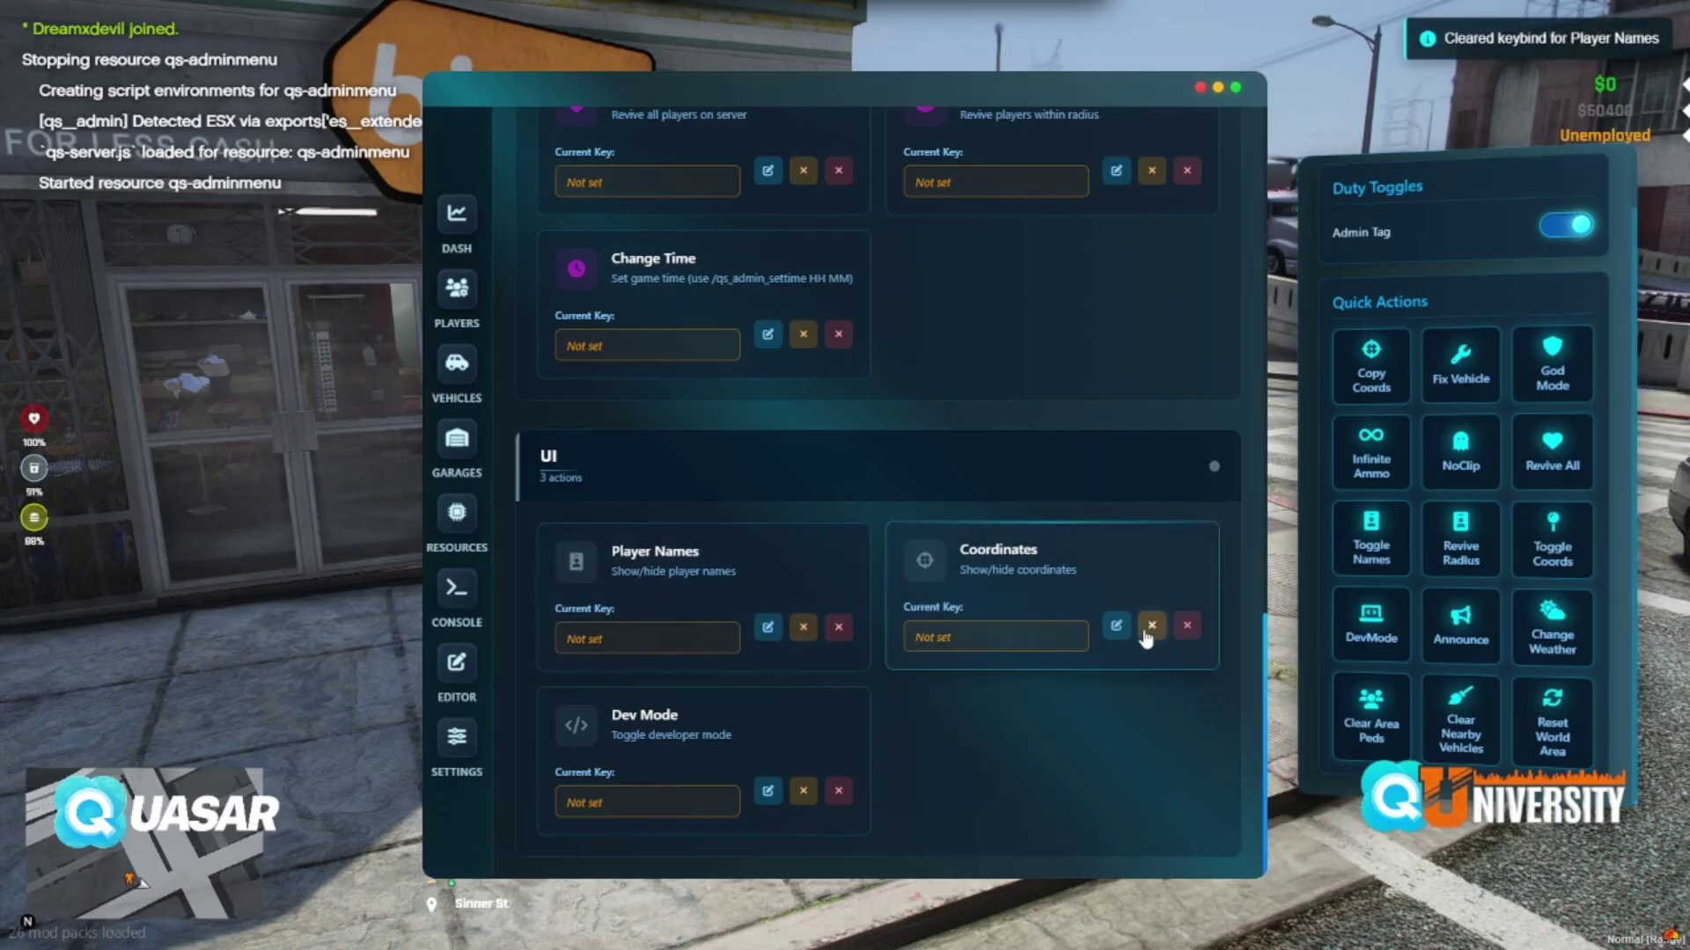
left_click(1116, 624)
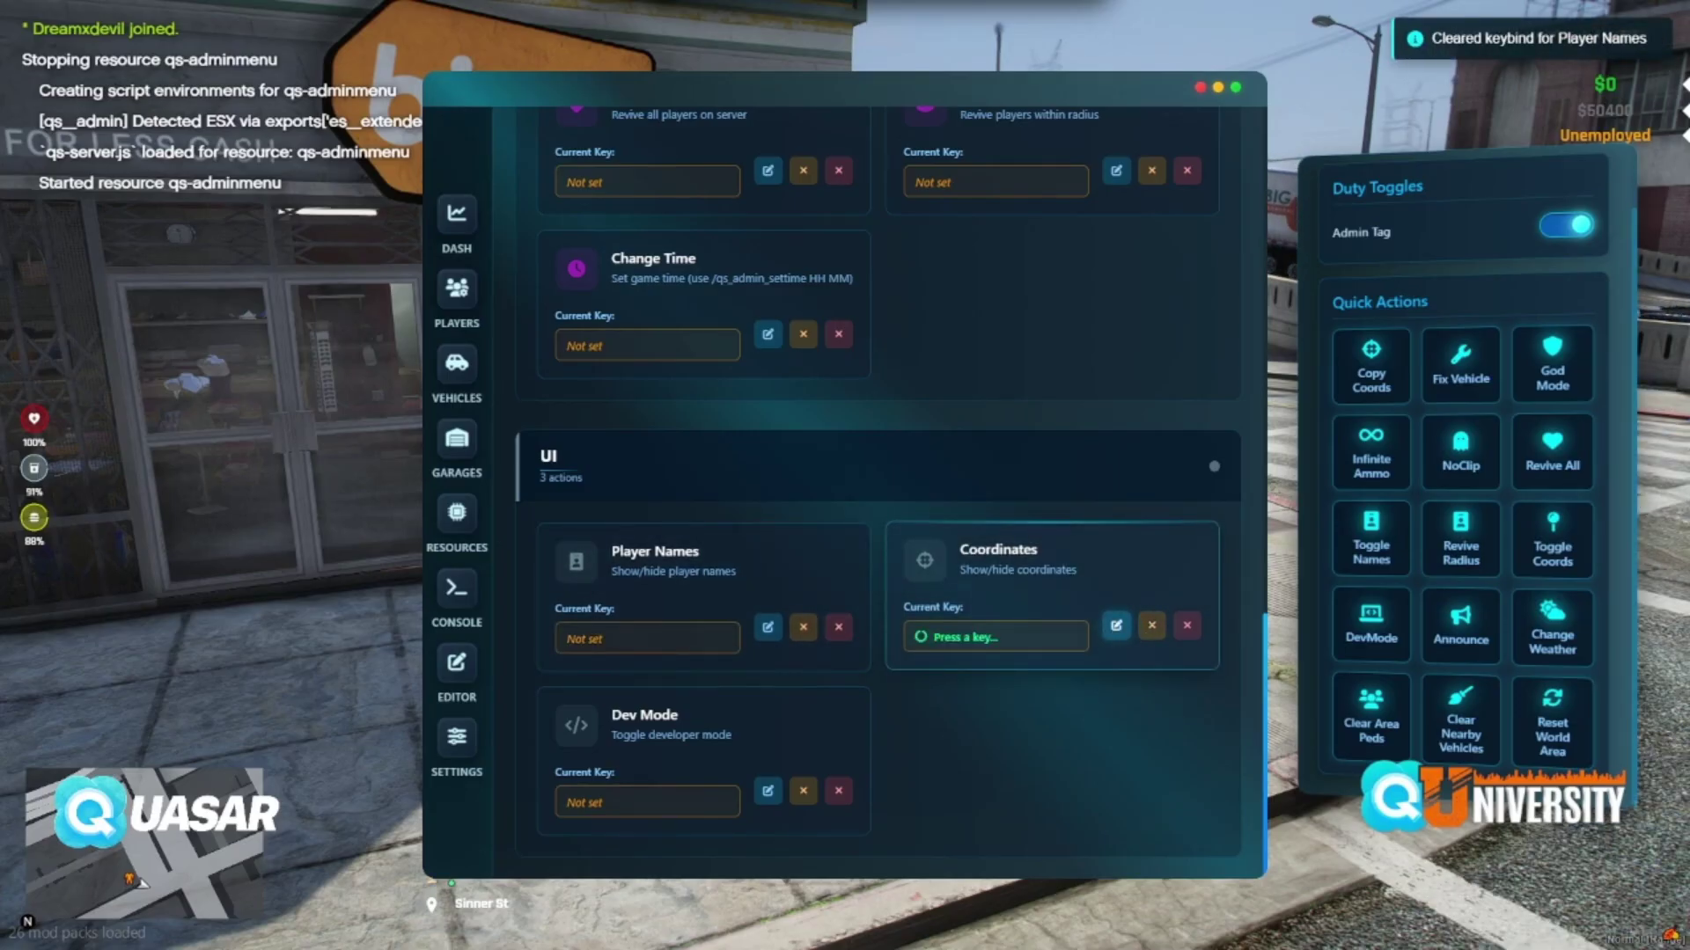
key("9")
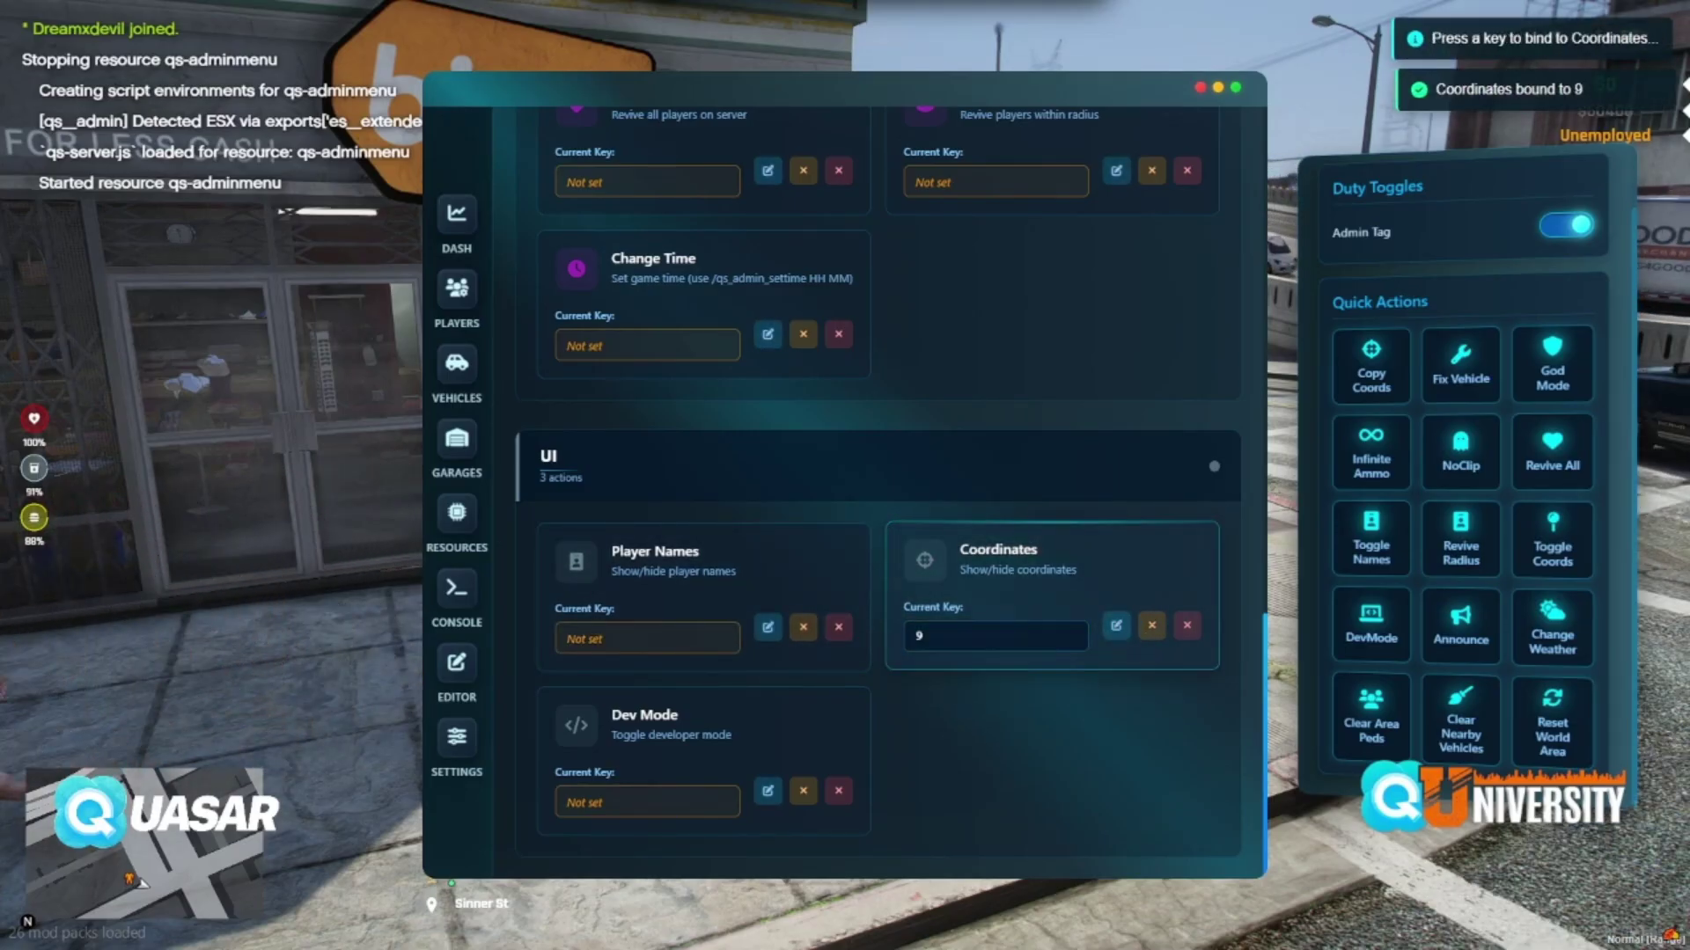
key("Escape")
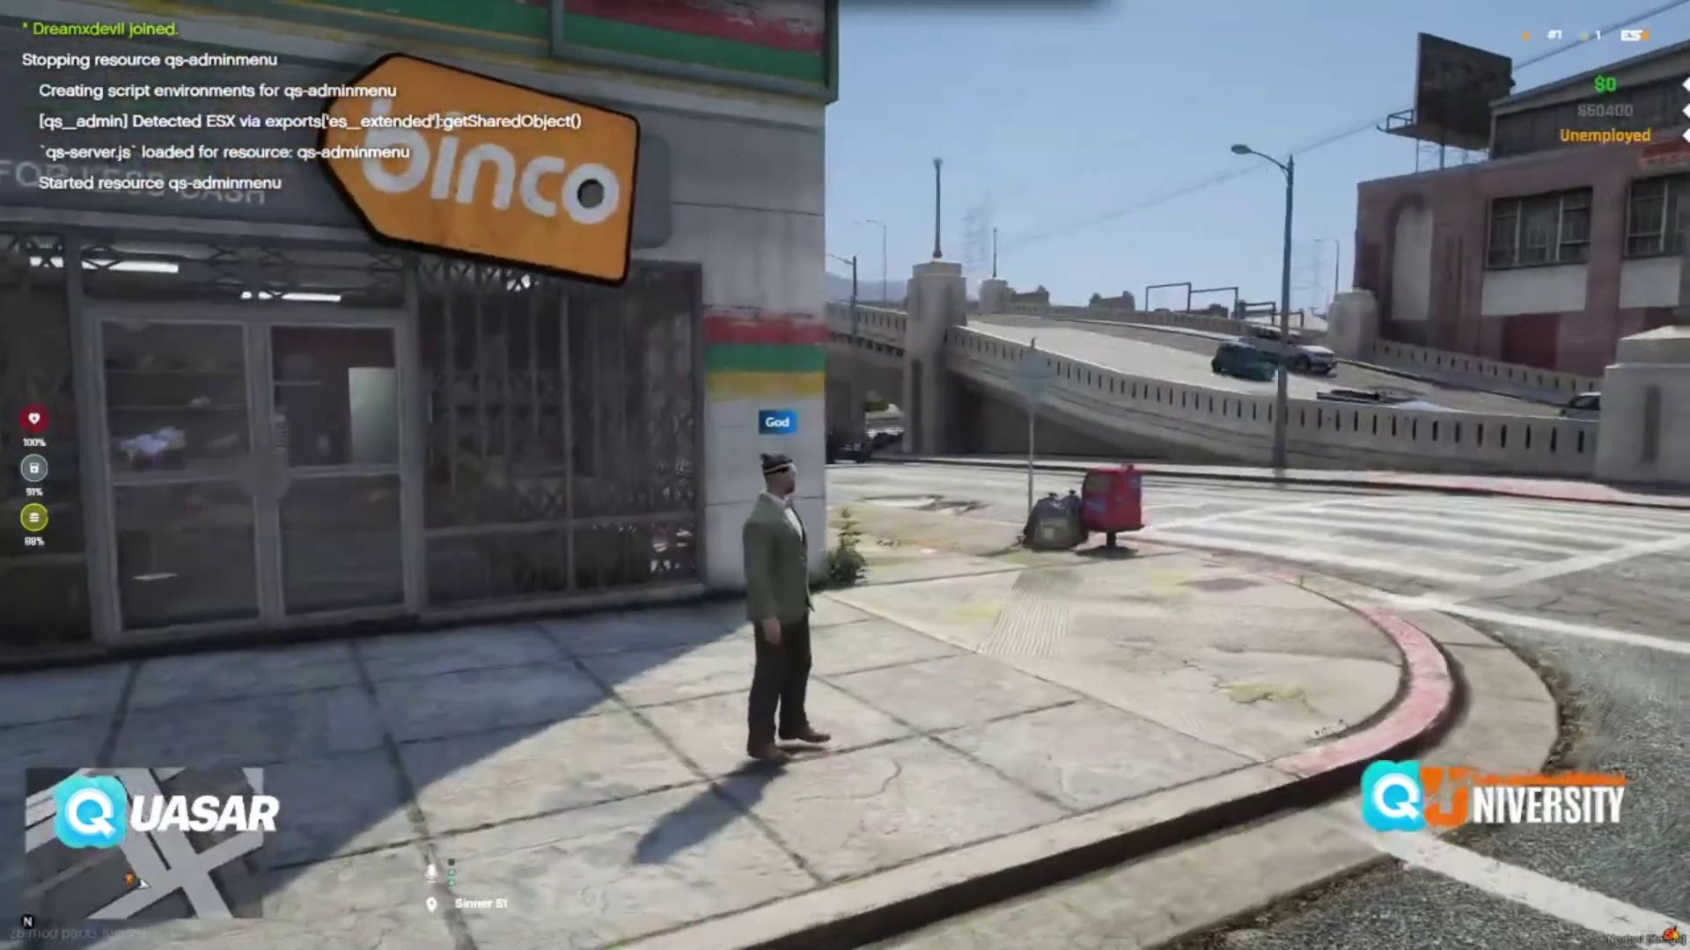
key("F8")
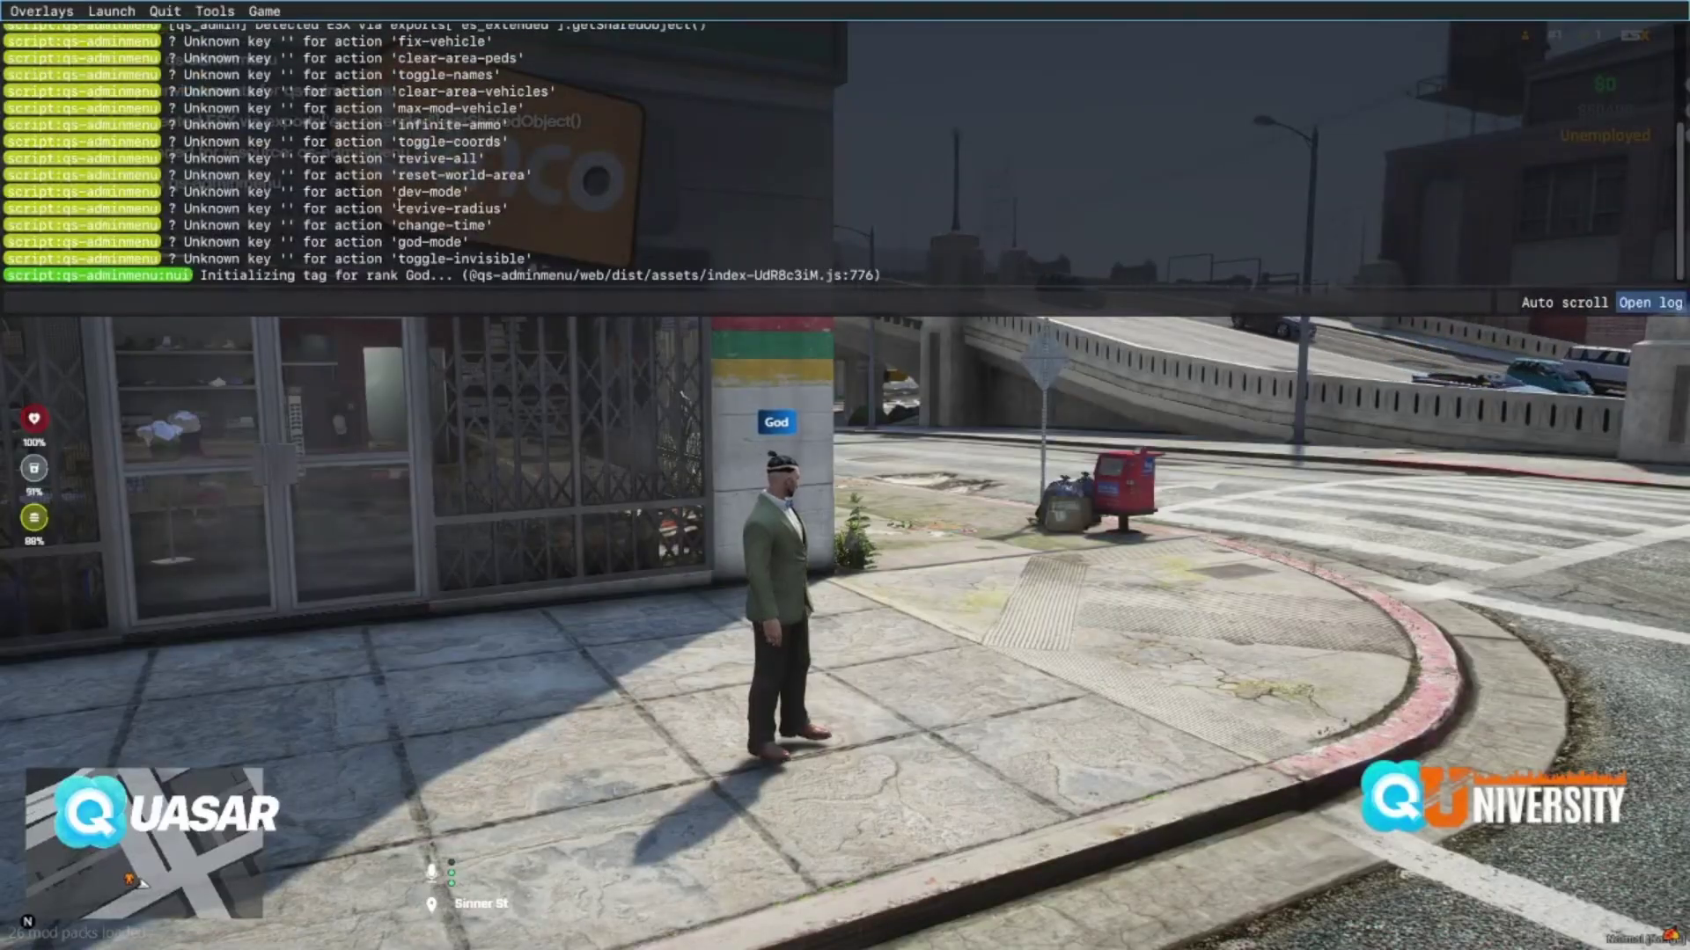
key("F8")
type("w")
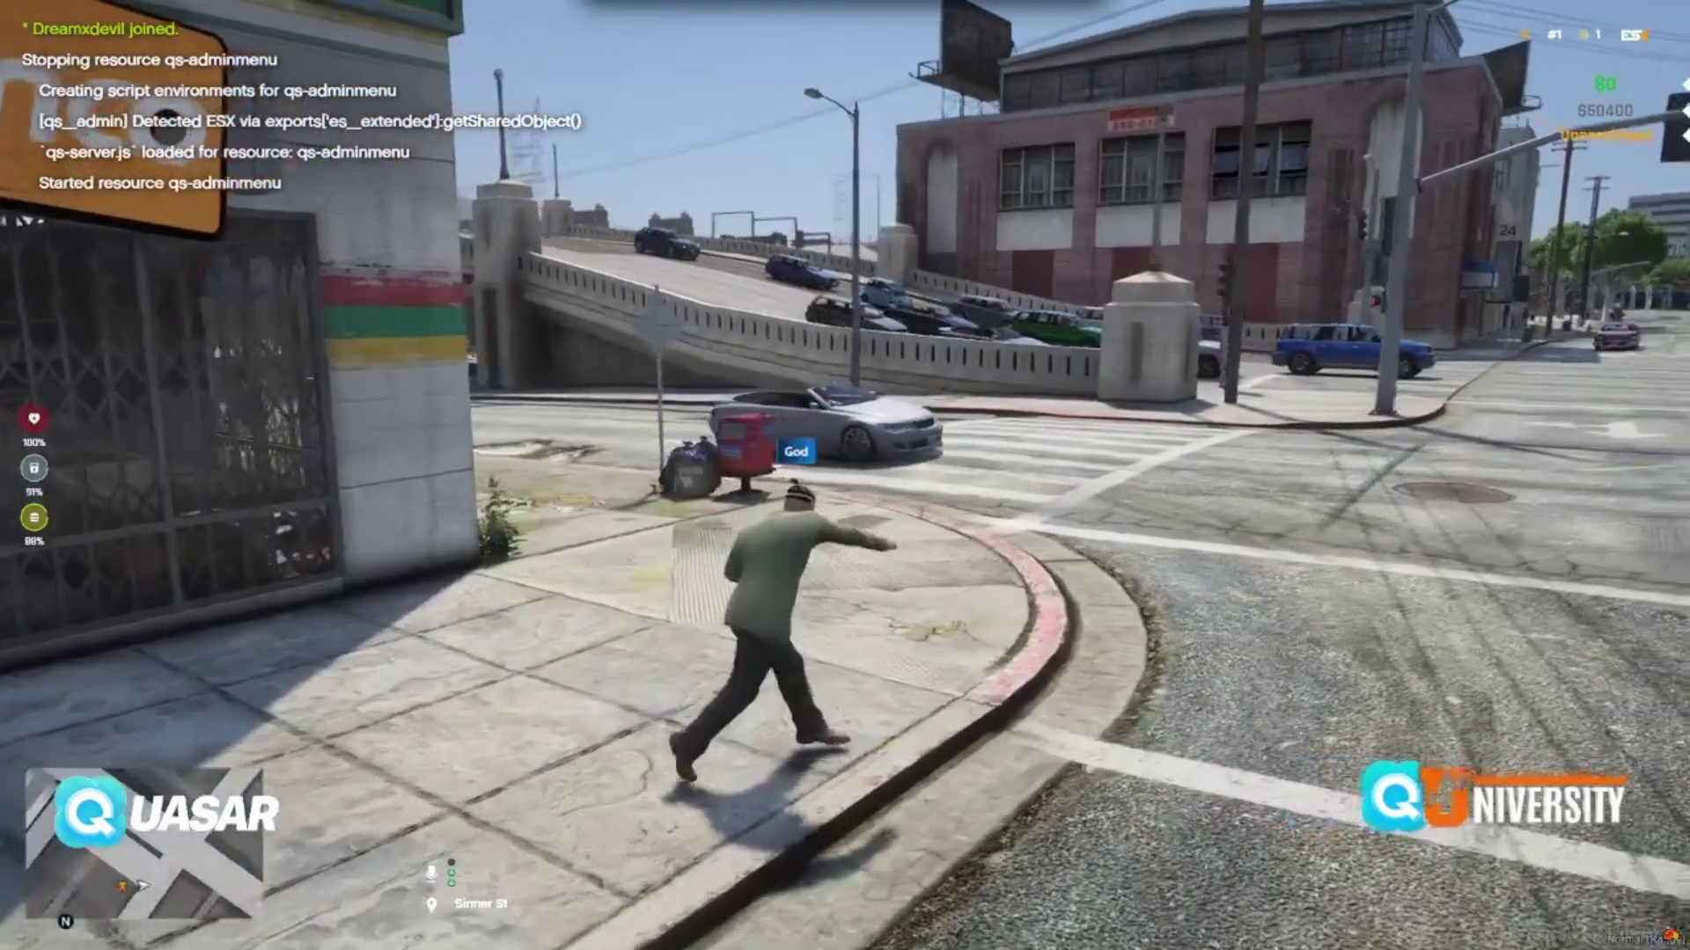
type("t/qadmin")
key("Return")
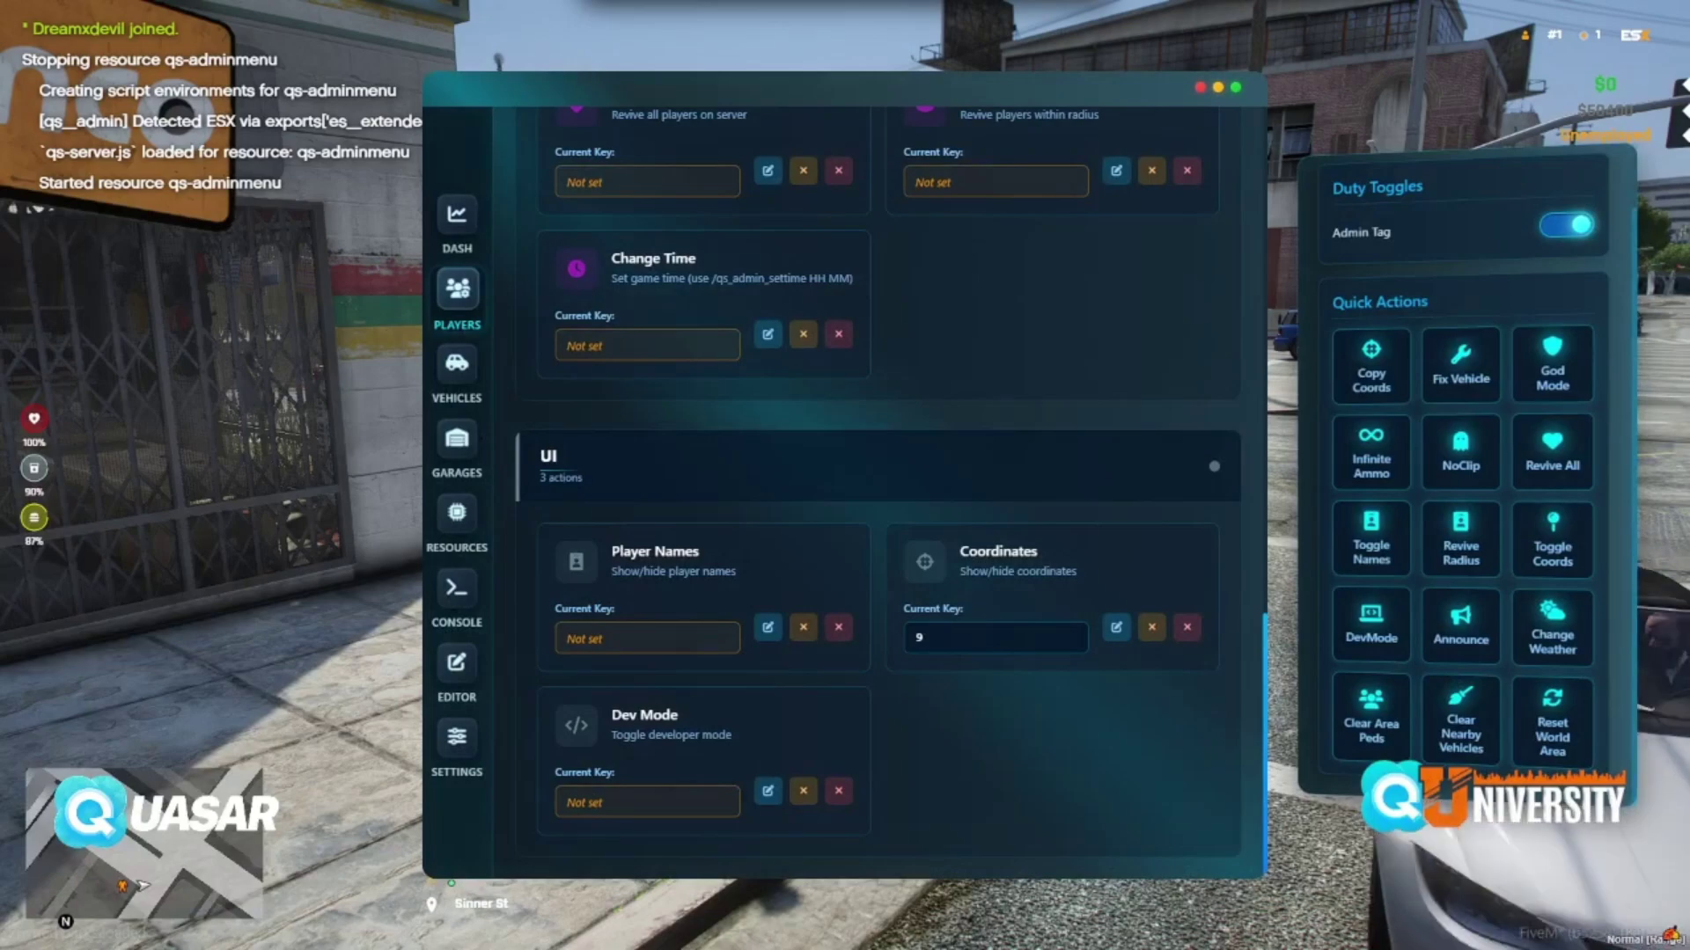
Spawn a Bifta from the admin vehicle list
left_click(457, 363)
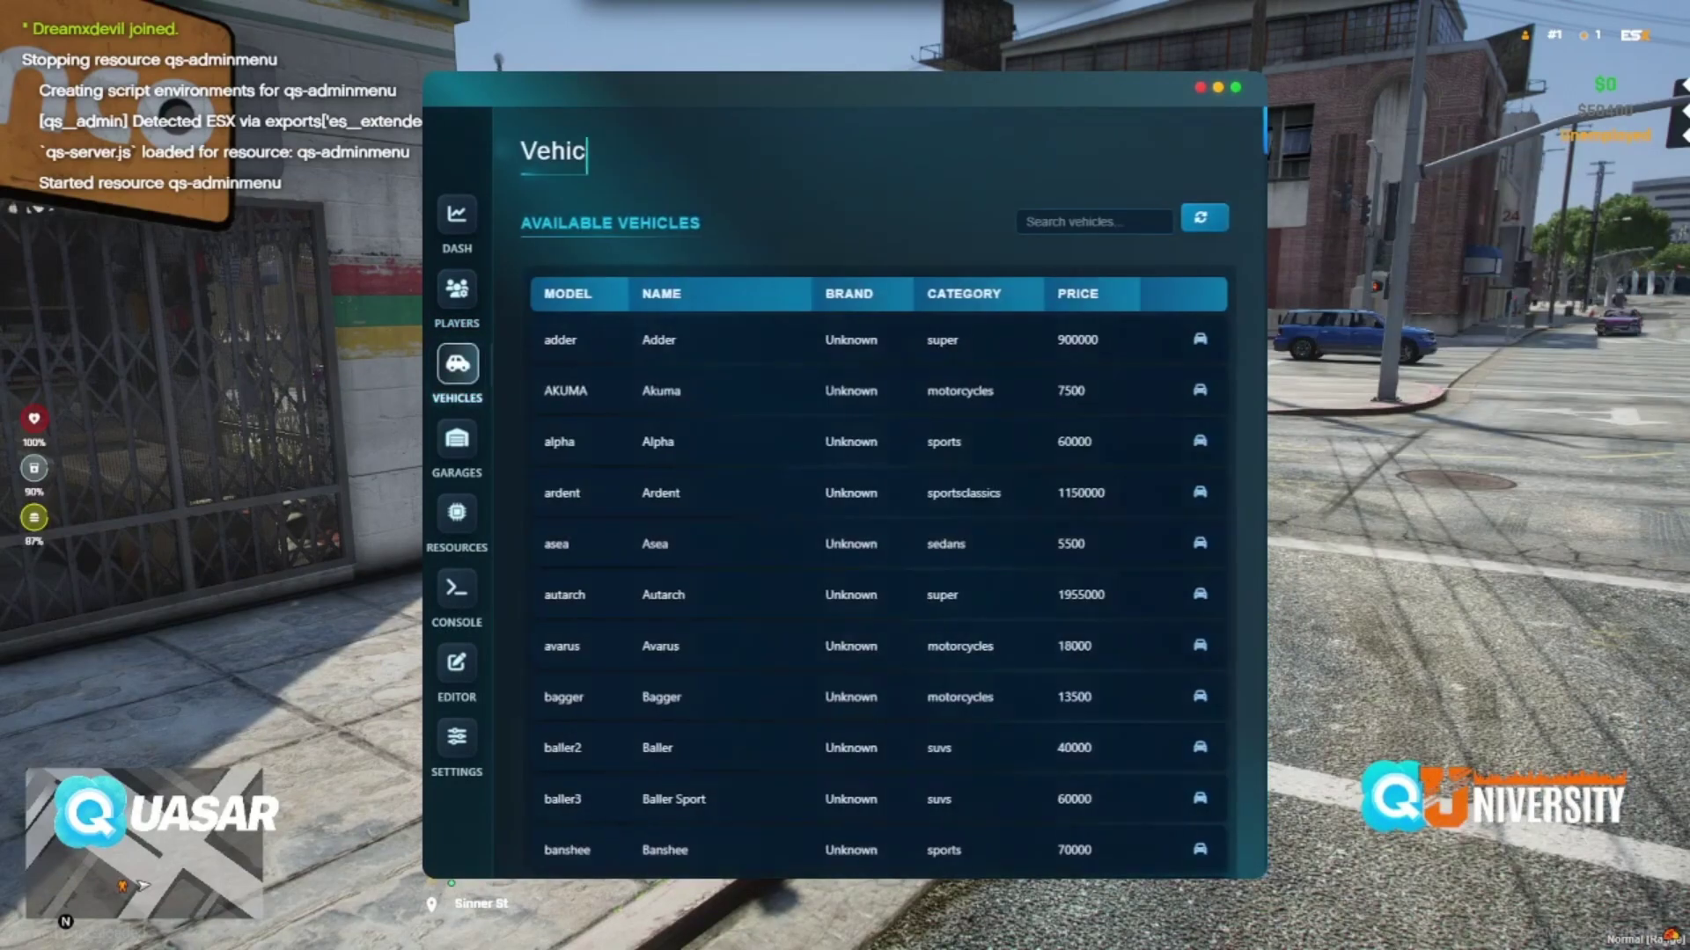
scroll(1196, 346, "down", 10)
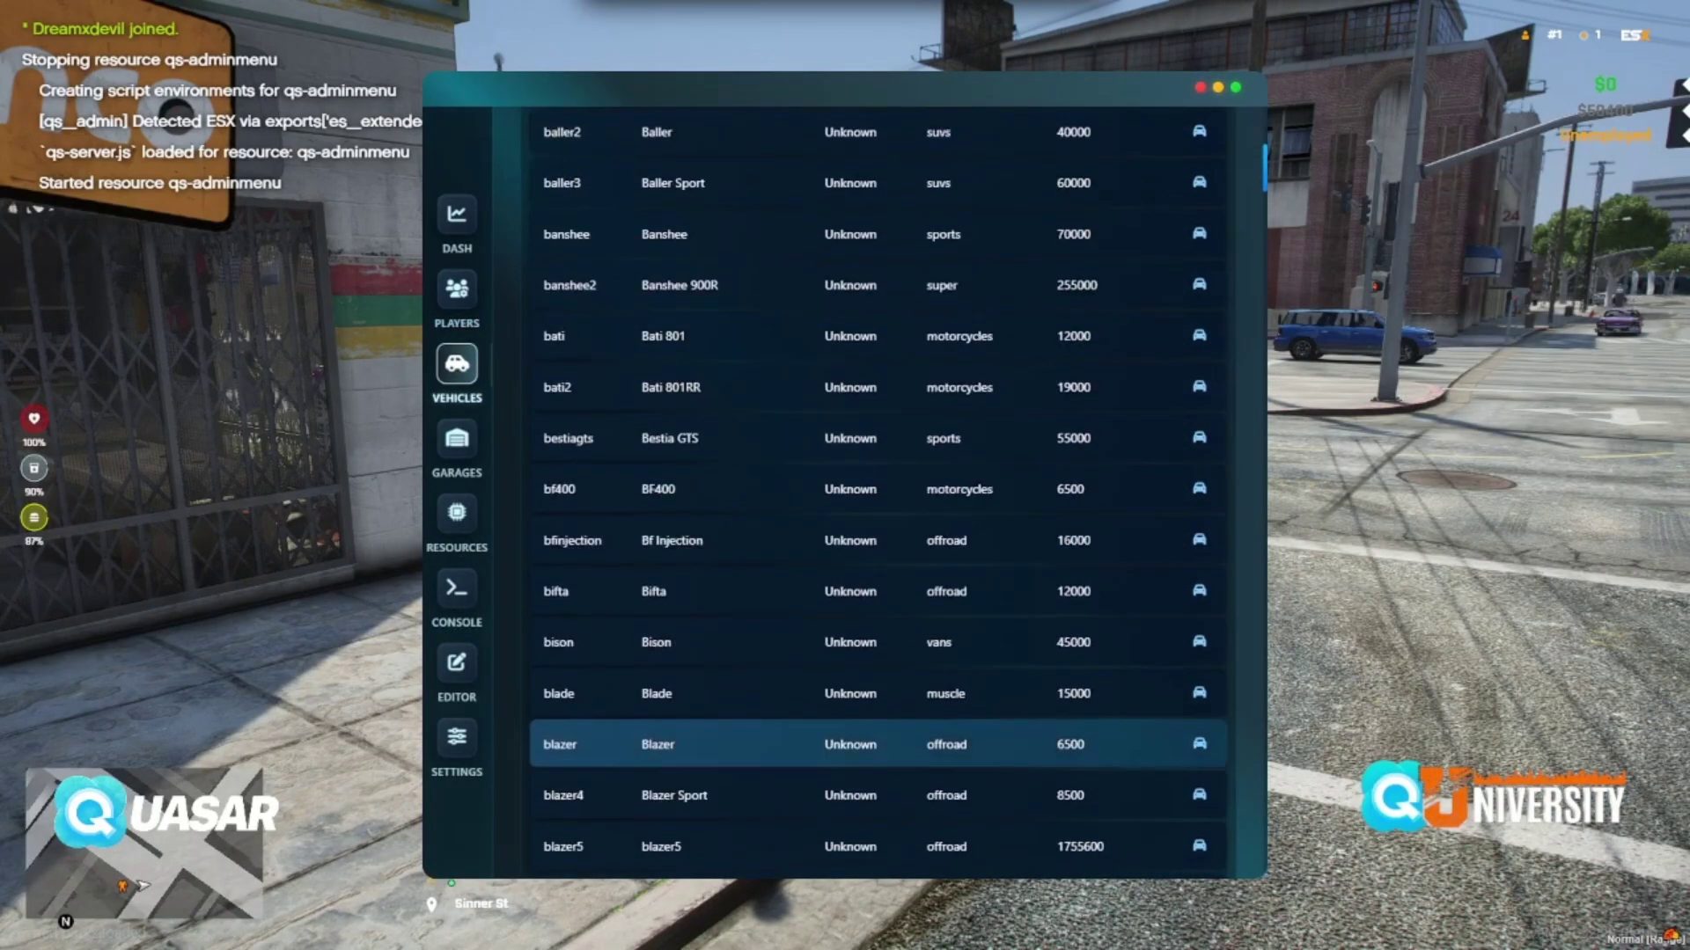
left_click(1195, 340)
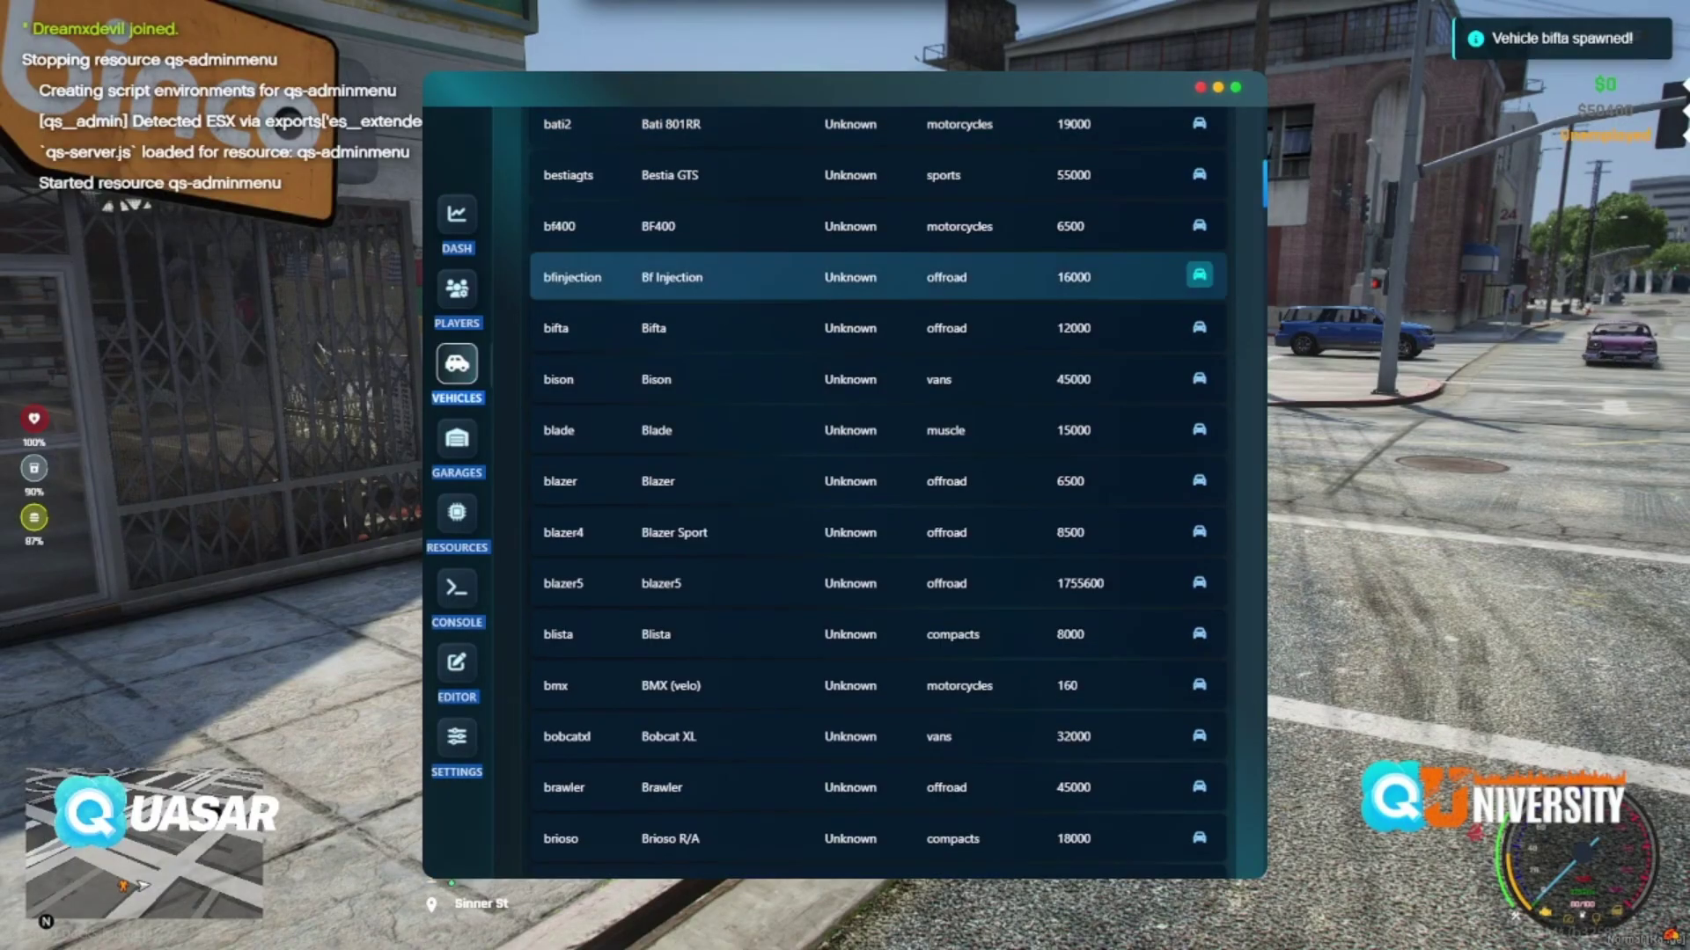
View the online player's stored vehicles on the Player Garages page
scroll(880, 528, "down", 2)
left_click(457, 438)
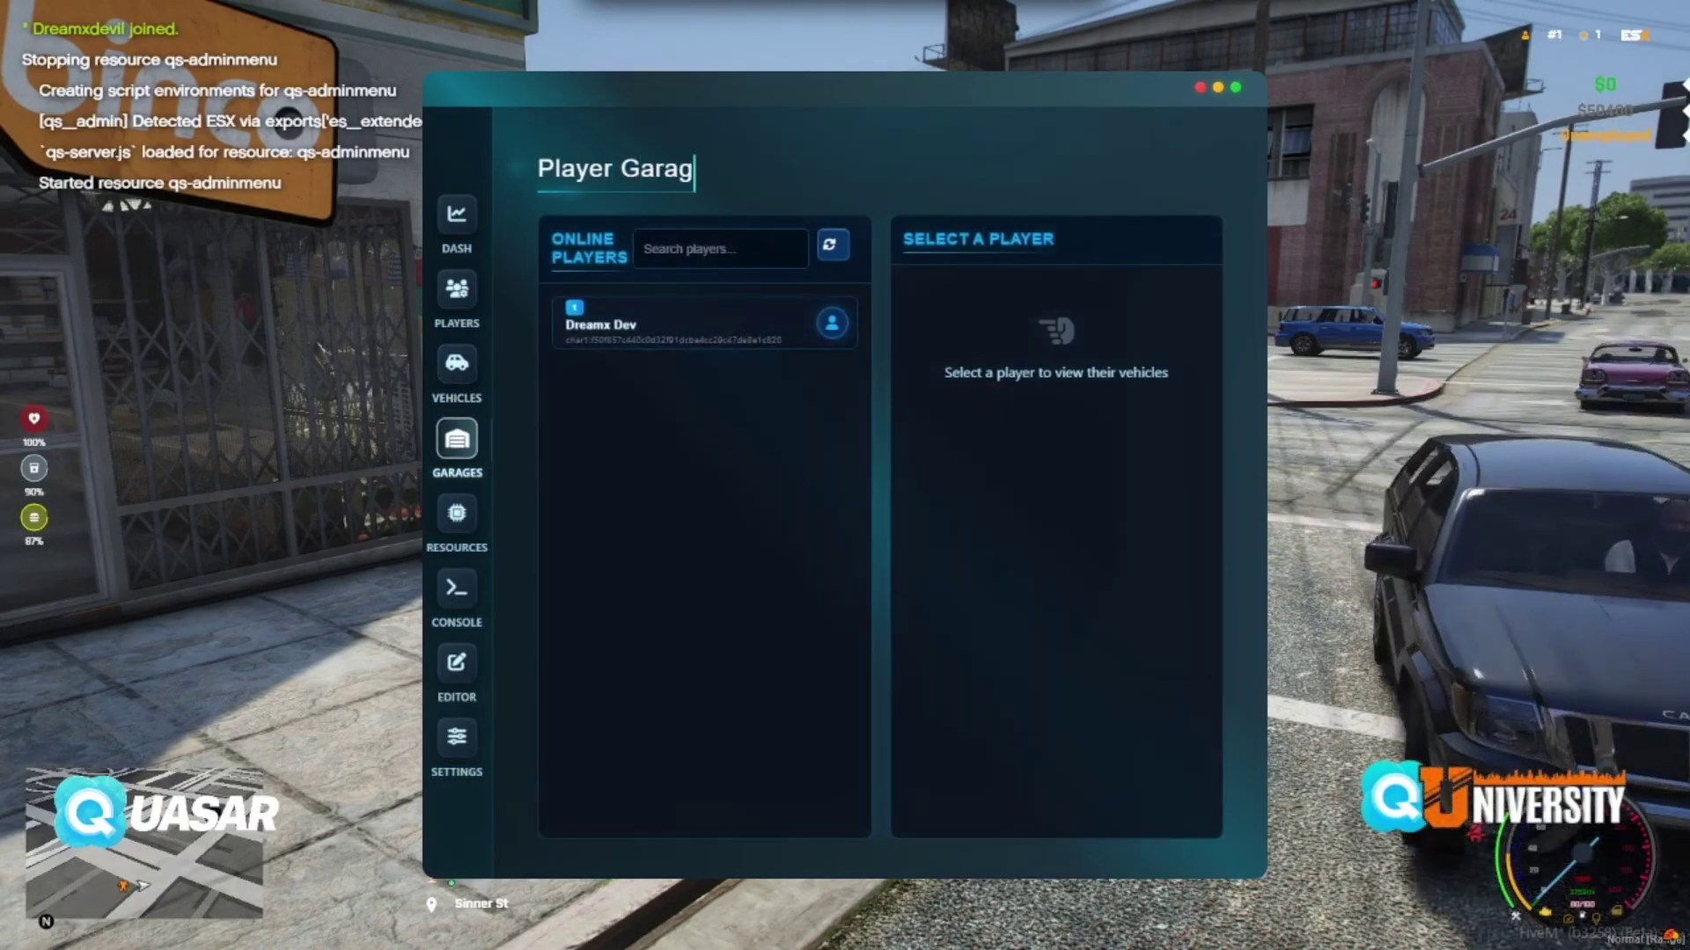
left_click(649, 320)
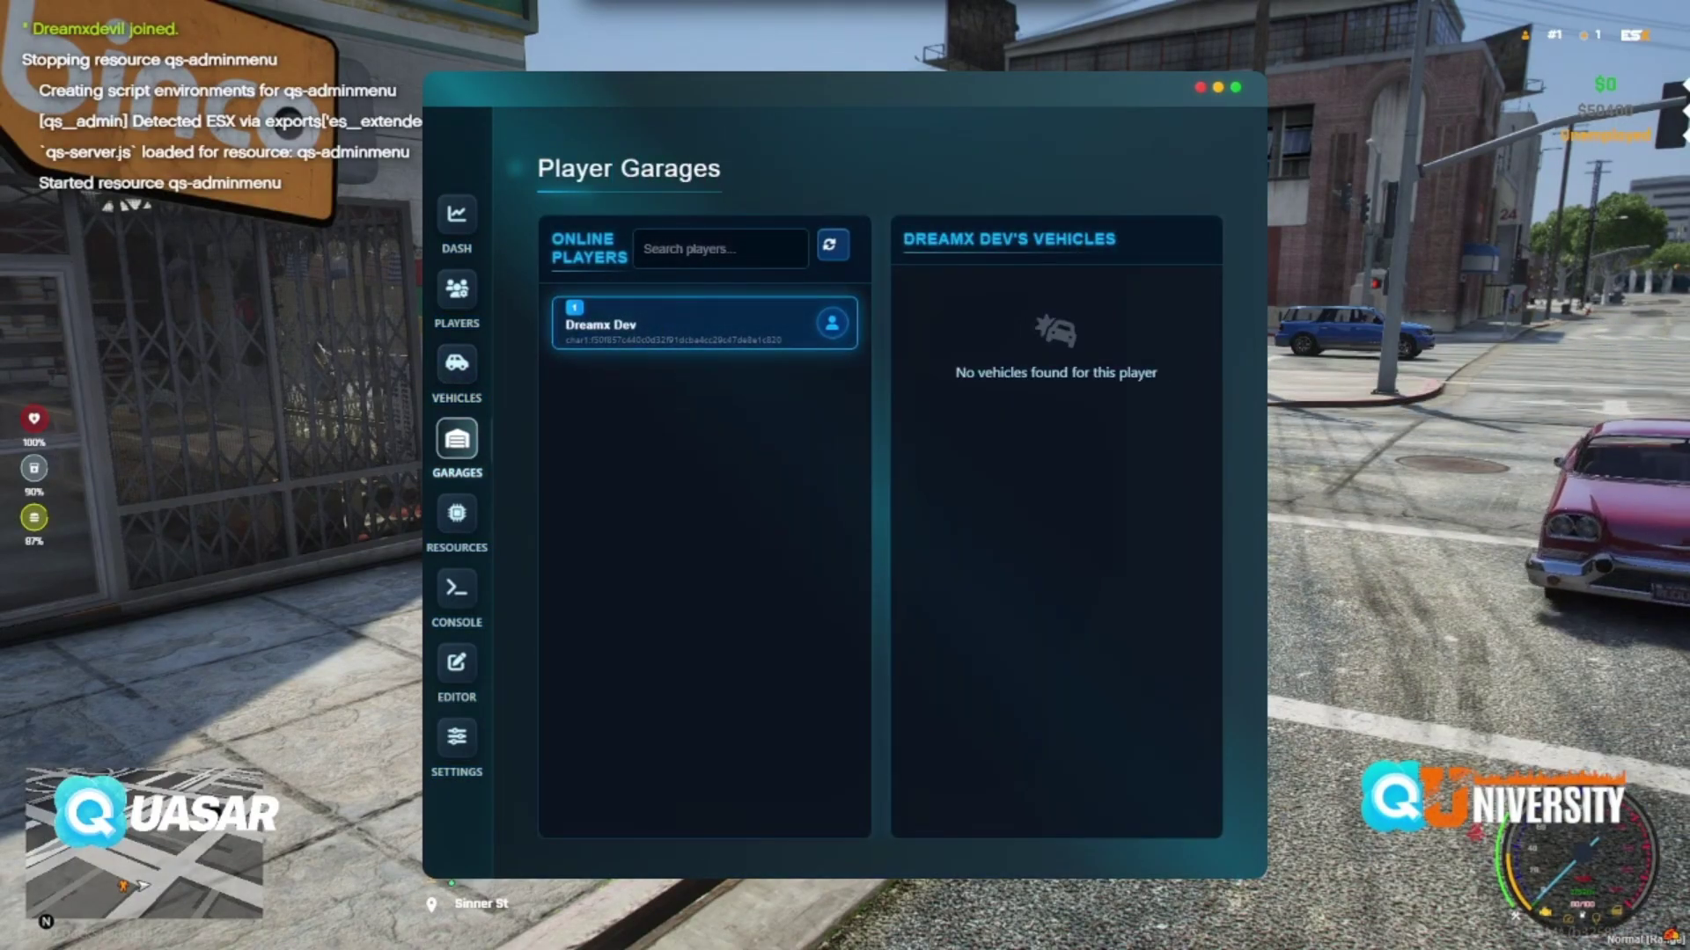
Scroll through the Resource Monitor, then bring up the Server Console log
left_click(457, 513)
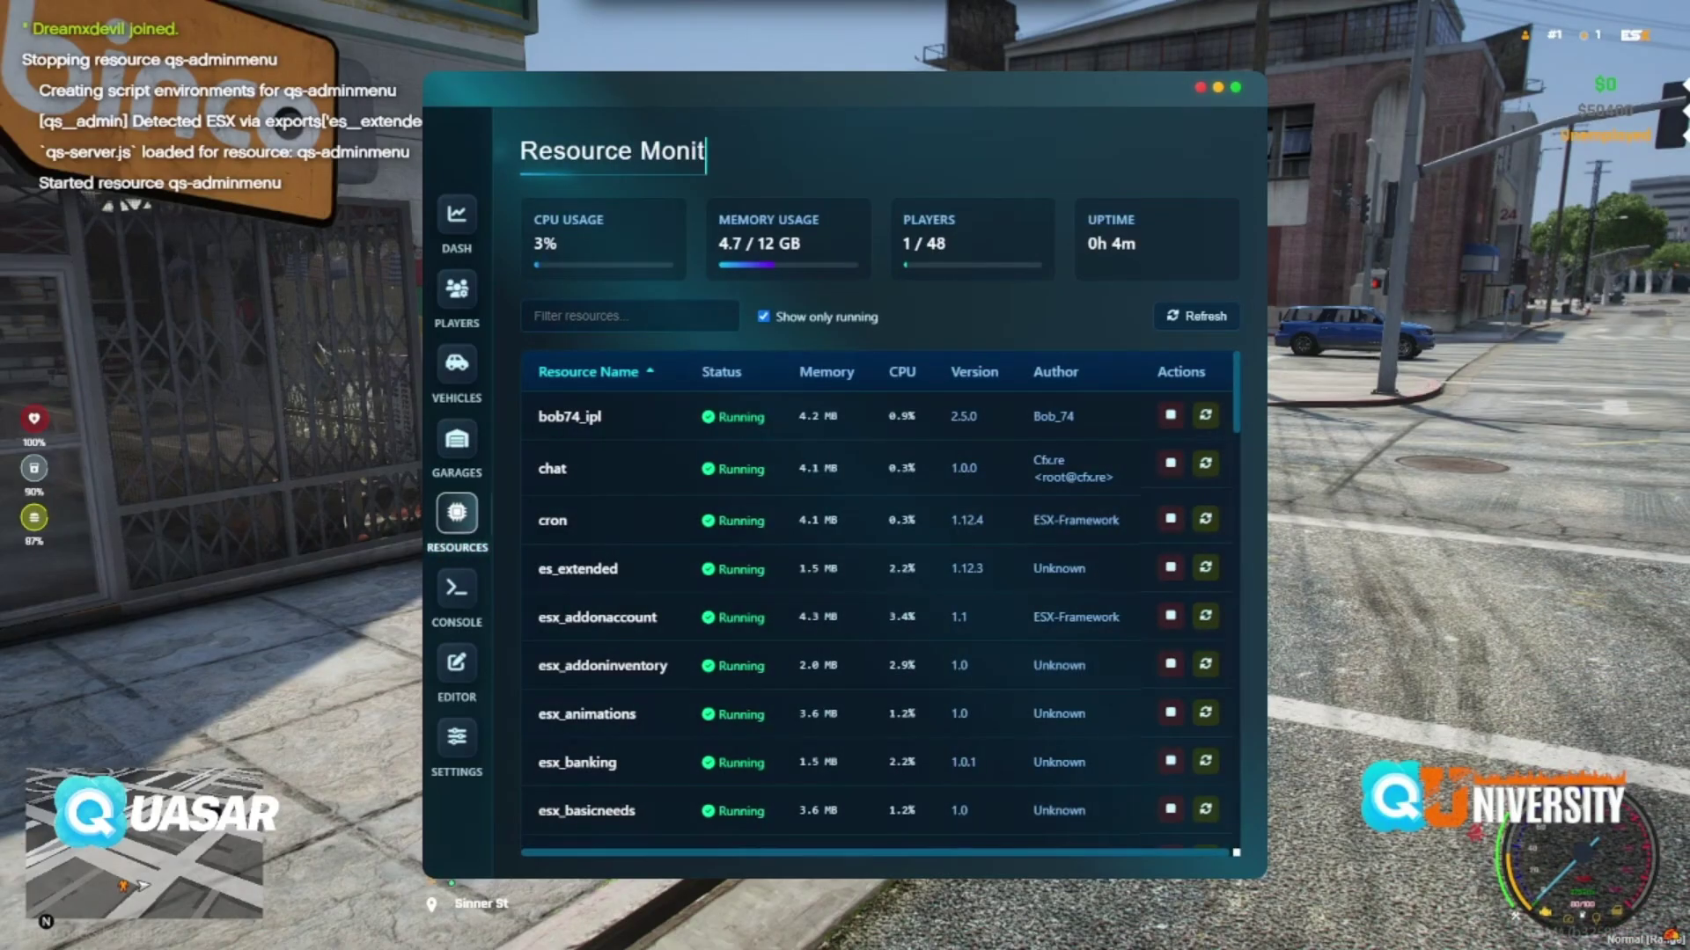
scroll(658, 355, "down", 12)
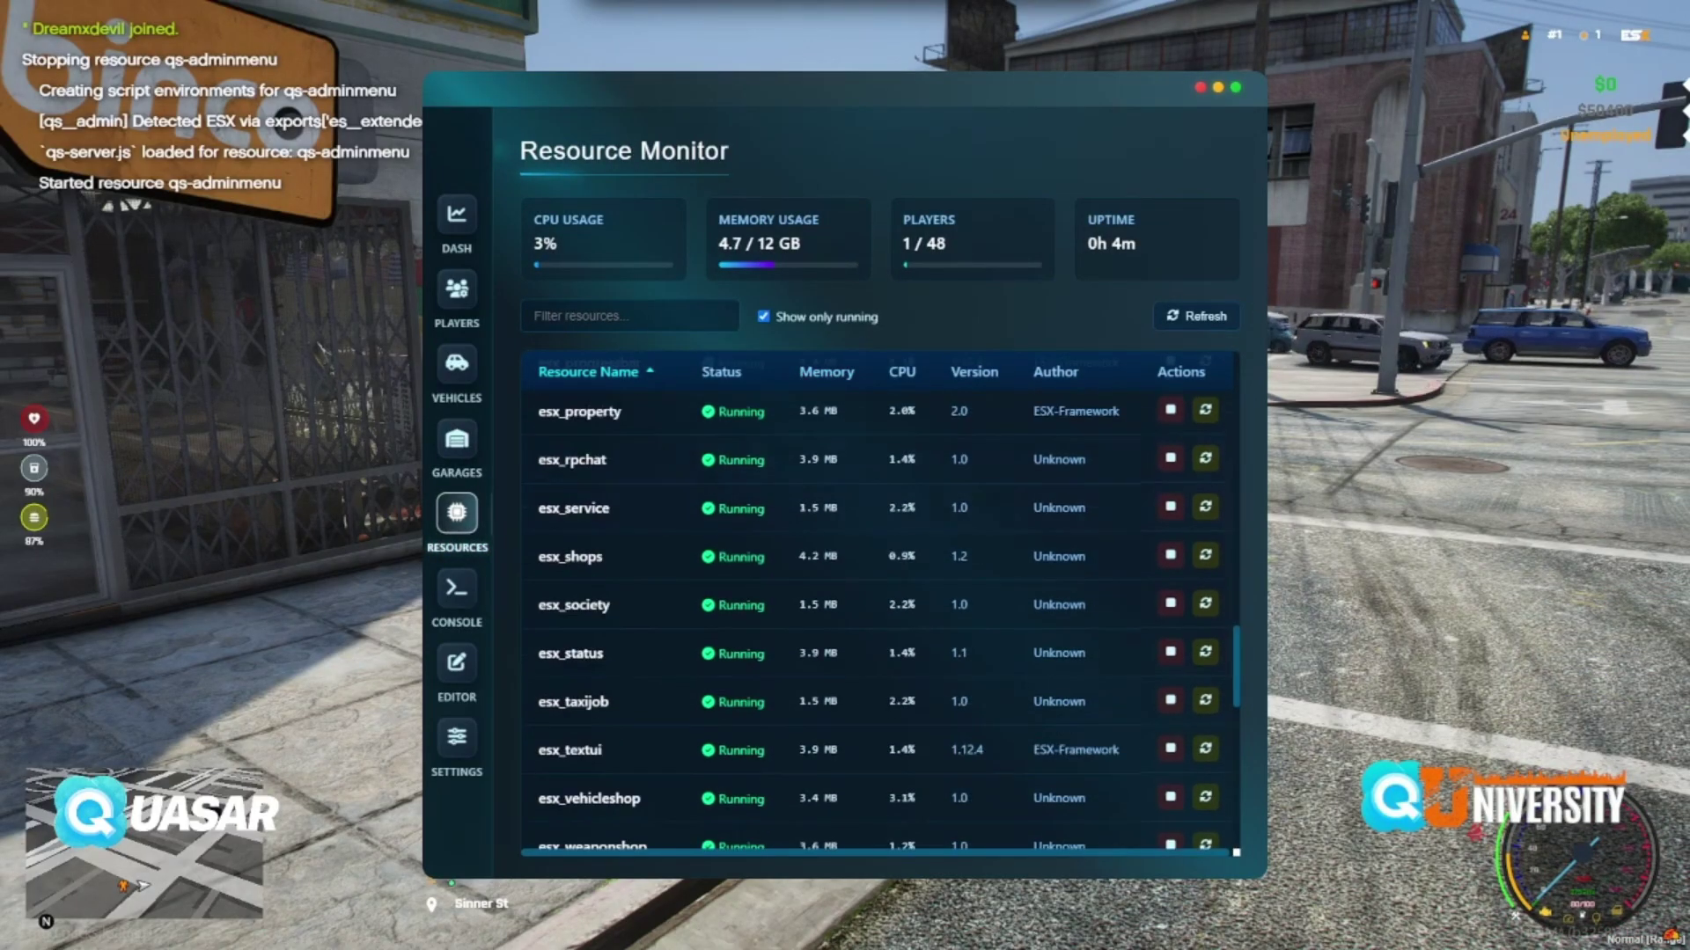
scroll(1168, 521, "down", 10)
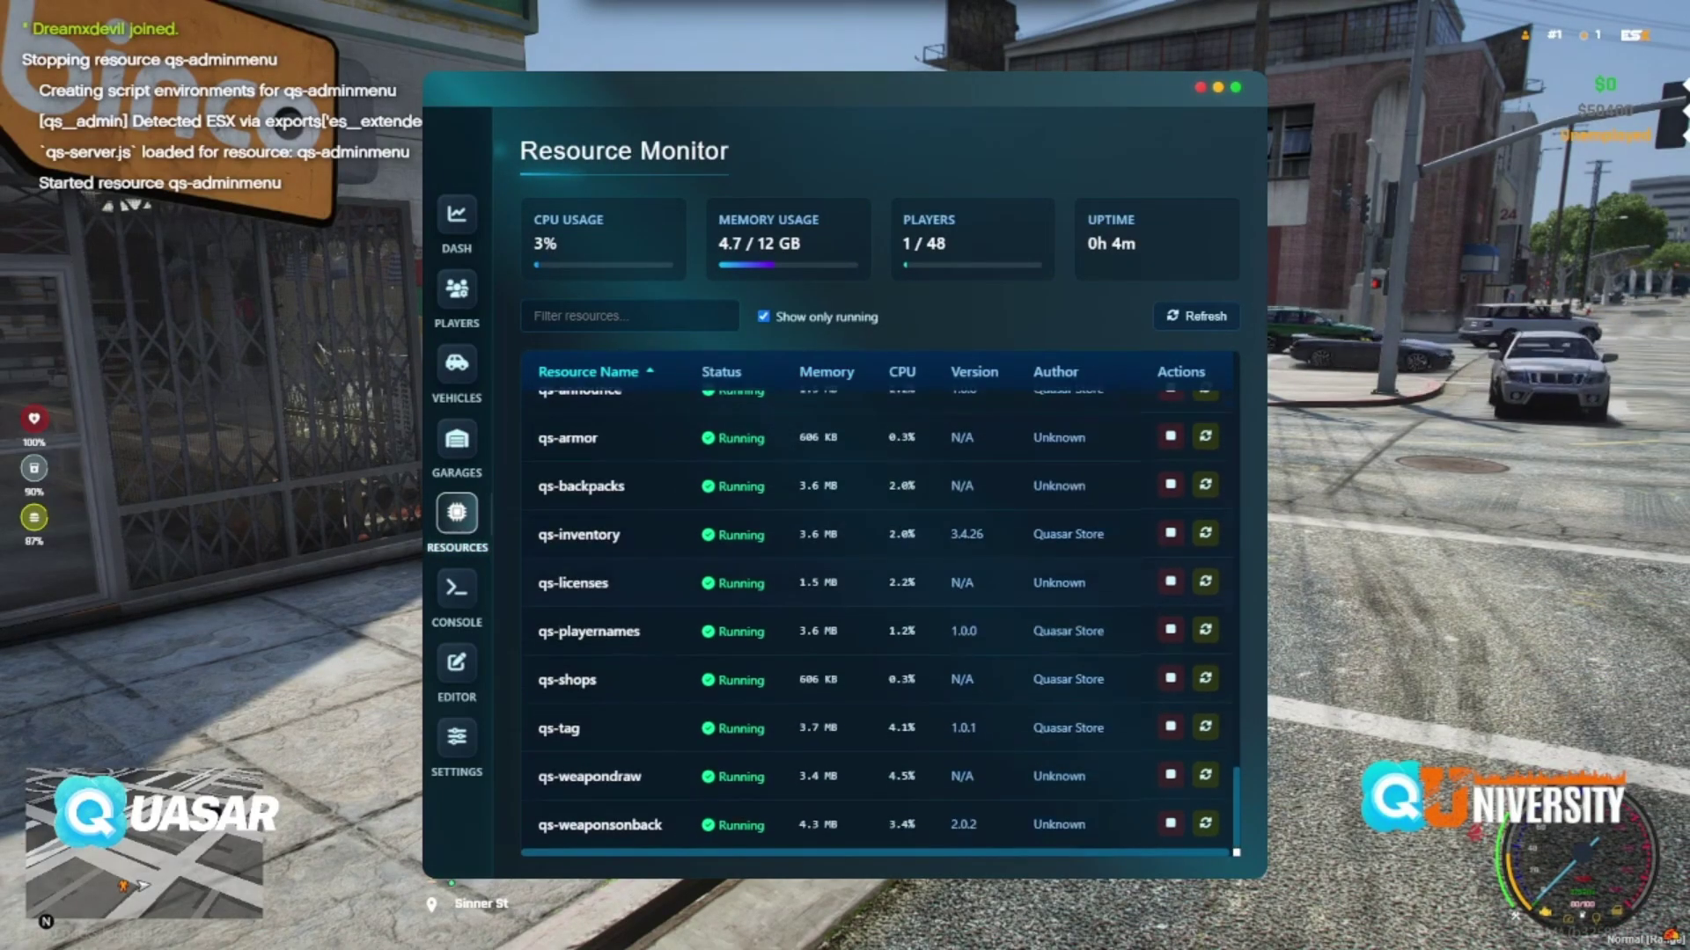
left_click(456, 590)
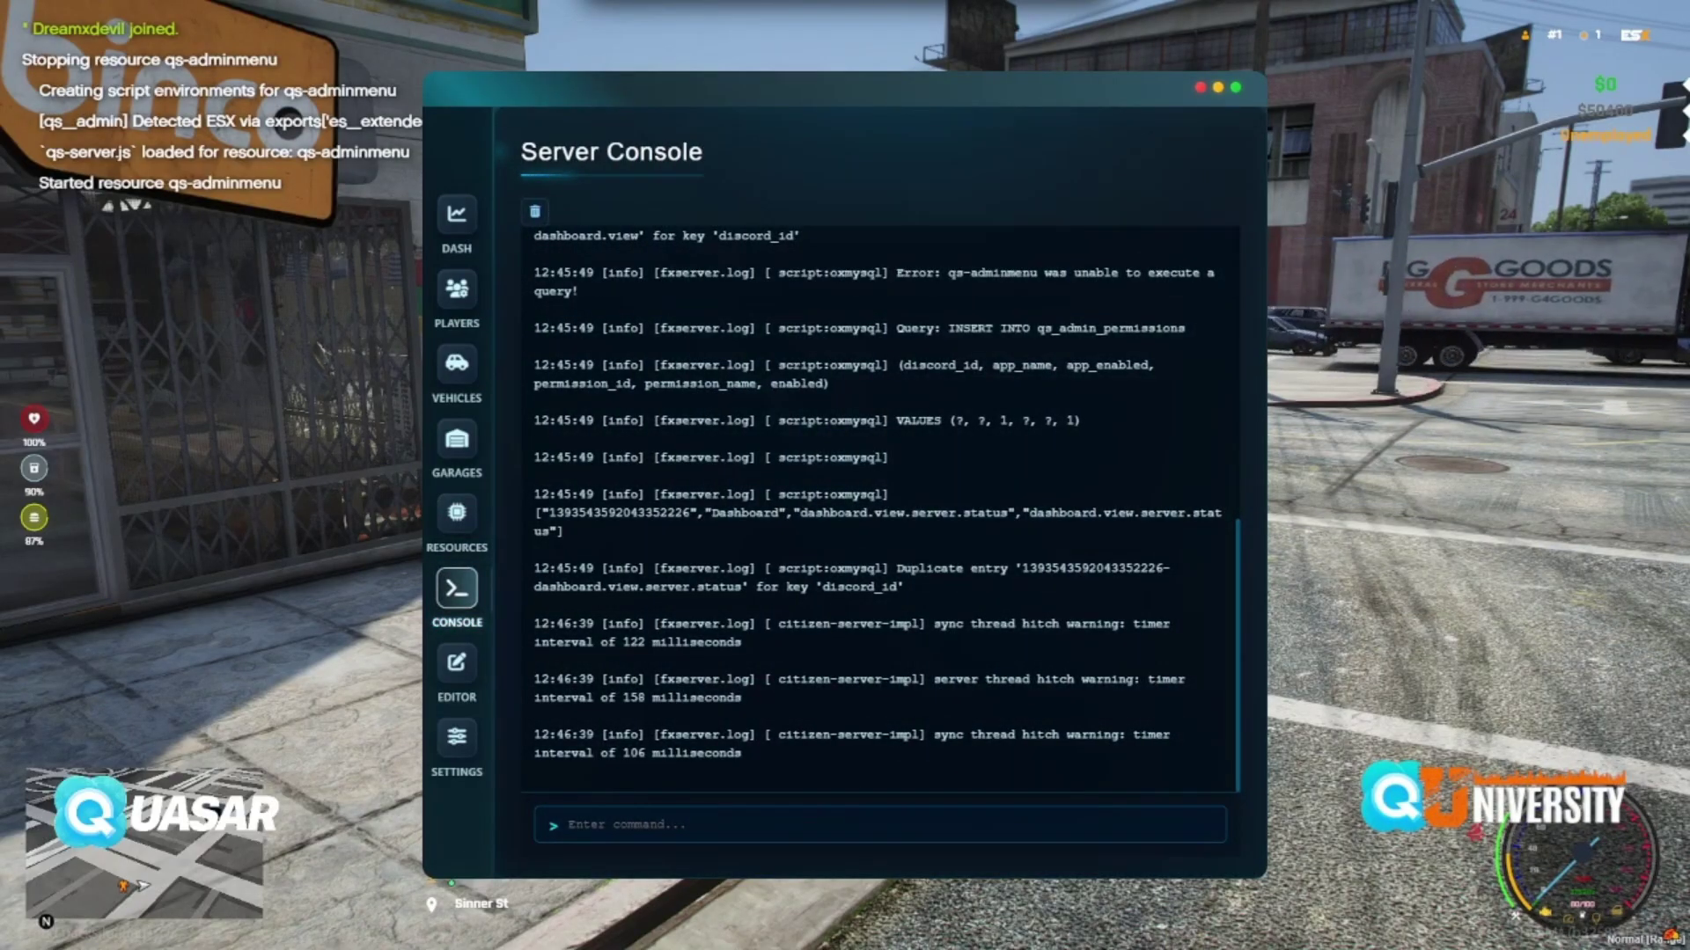
In the Editor, view qs-shops' config.lua (resources > [quasar]) with its Config.Products prices, then close it
left_click(457, 663)
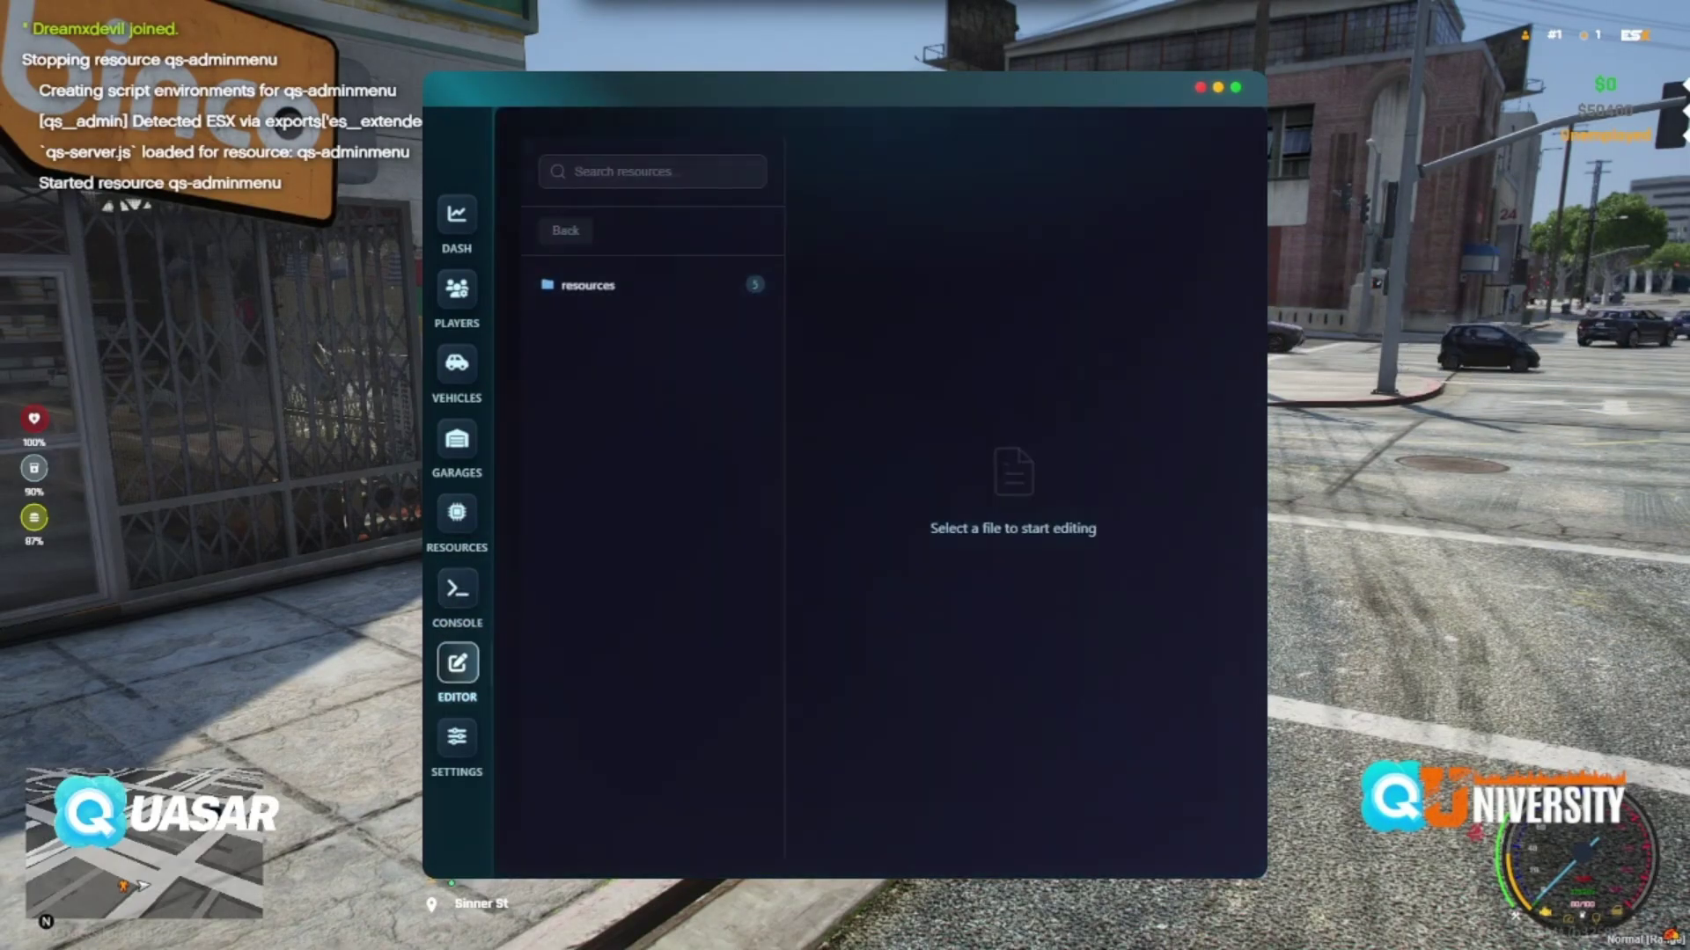
left_click(628, 274)
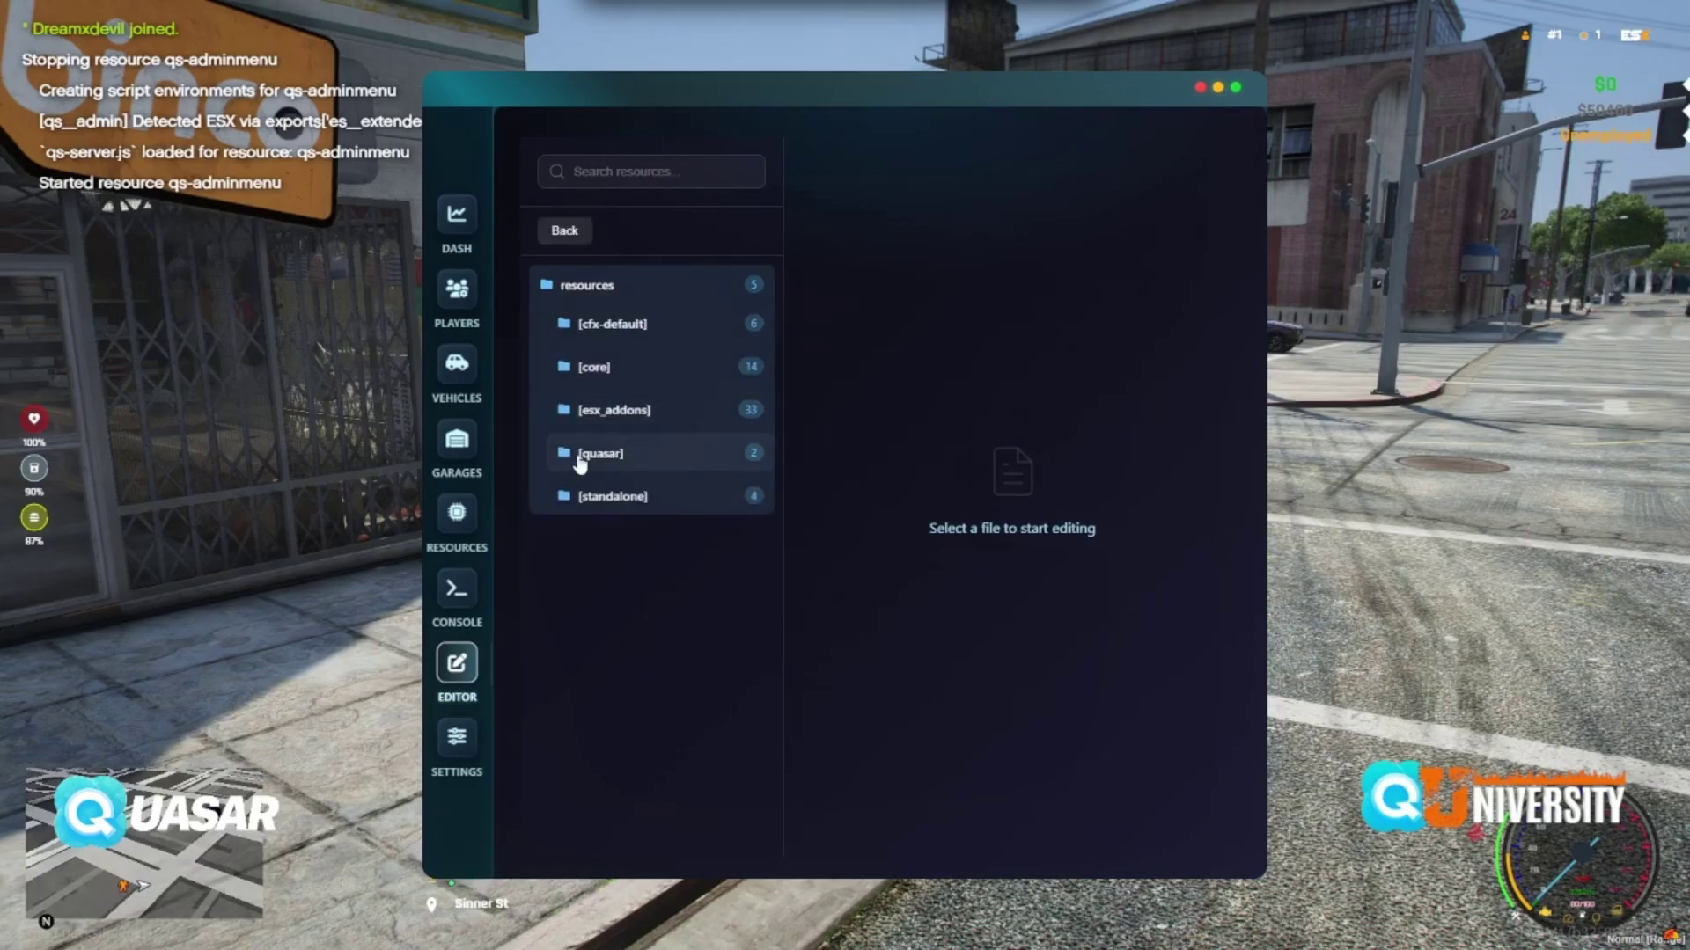
left_click(580, 464)
left_click(618, 367)
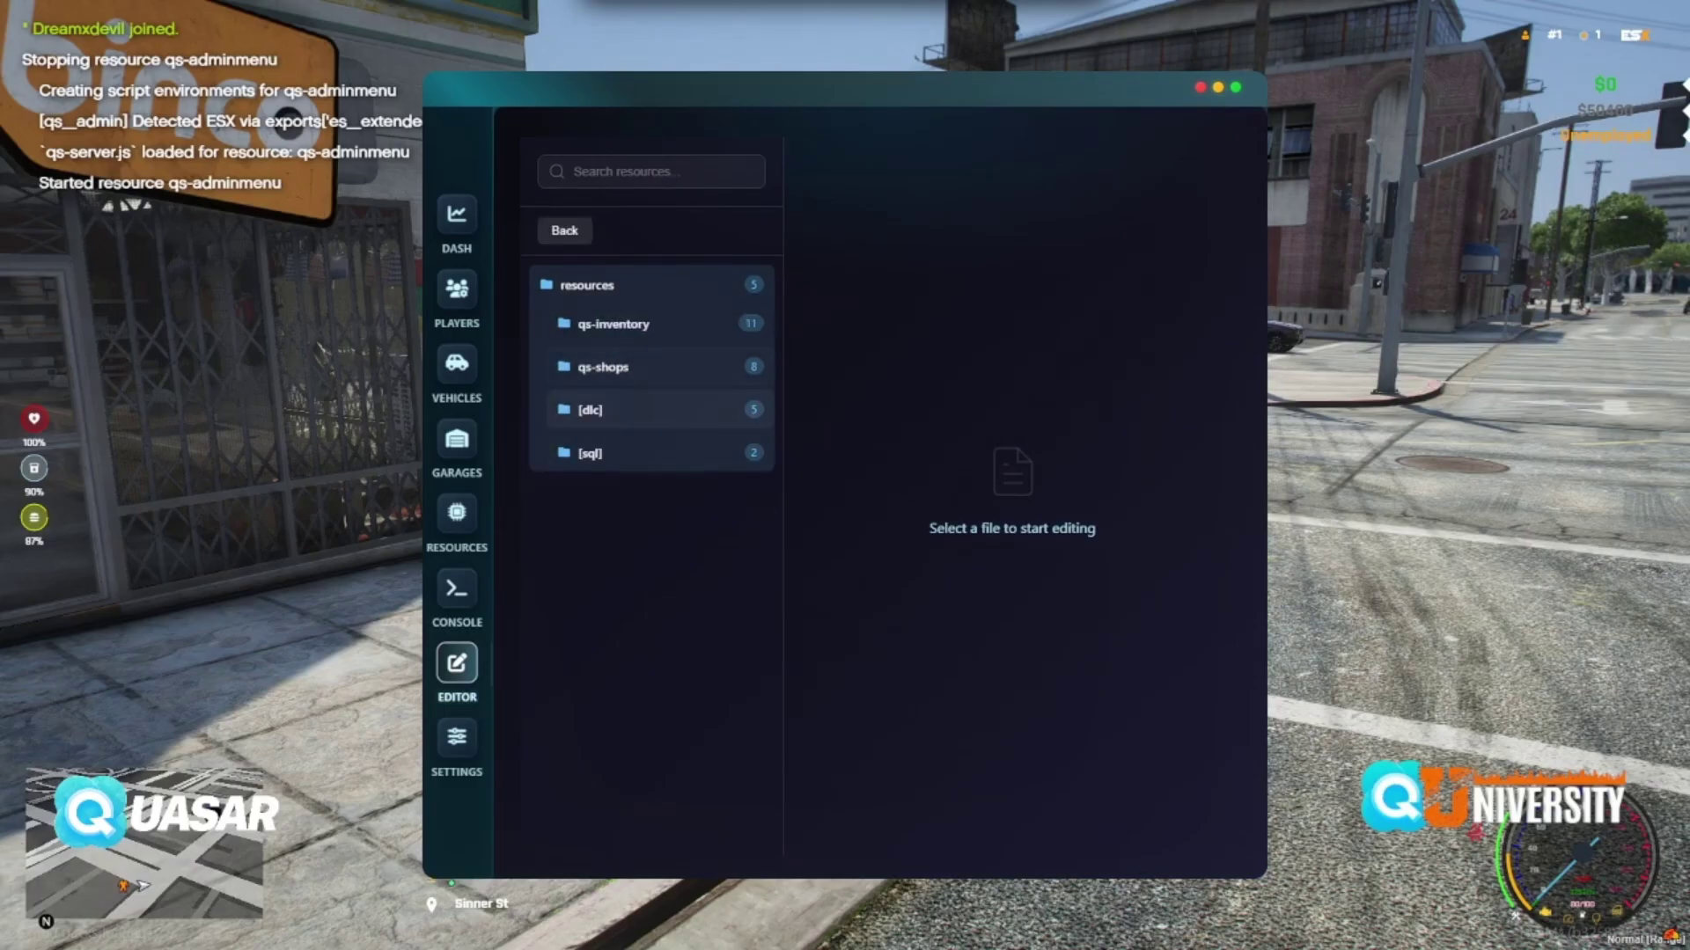
left_click(616, 367)
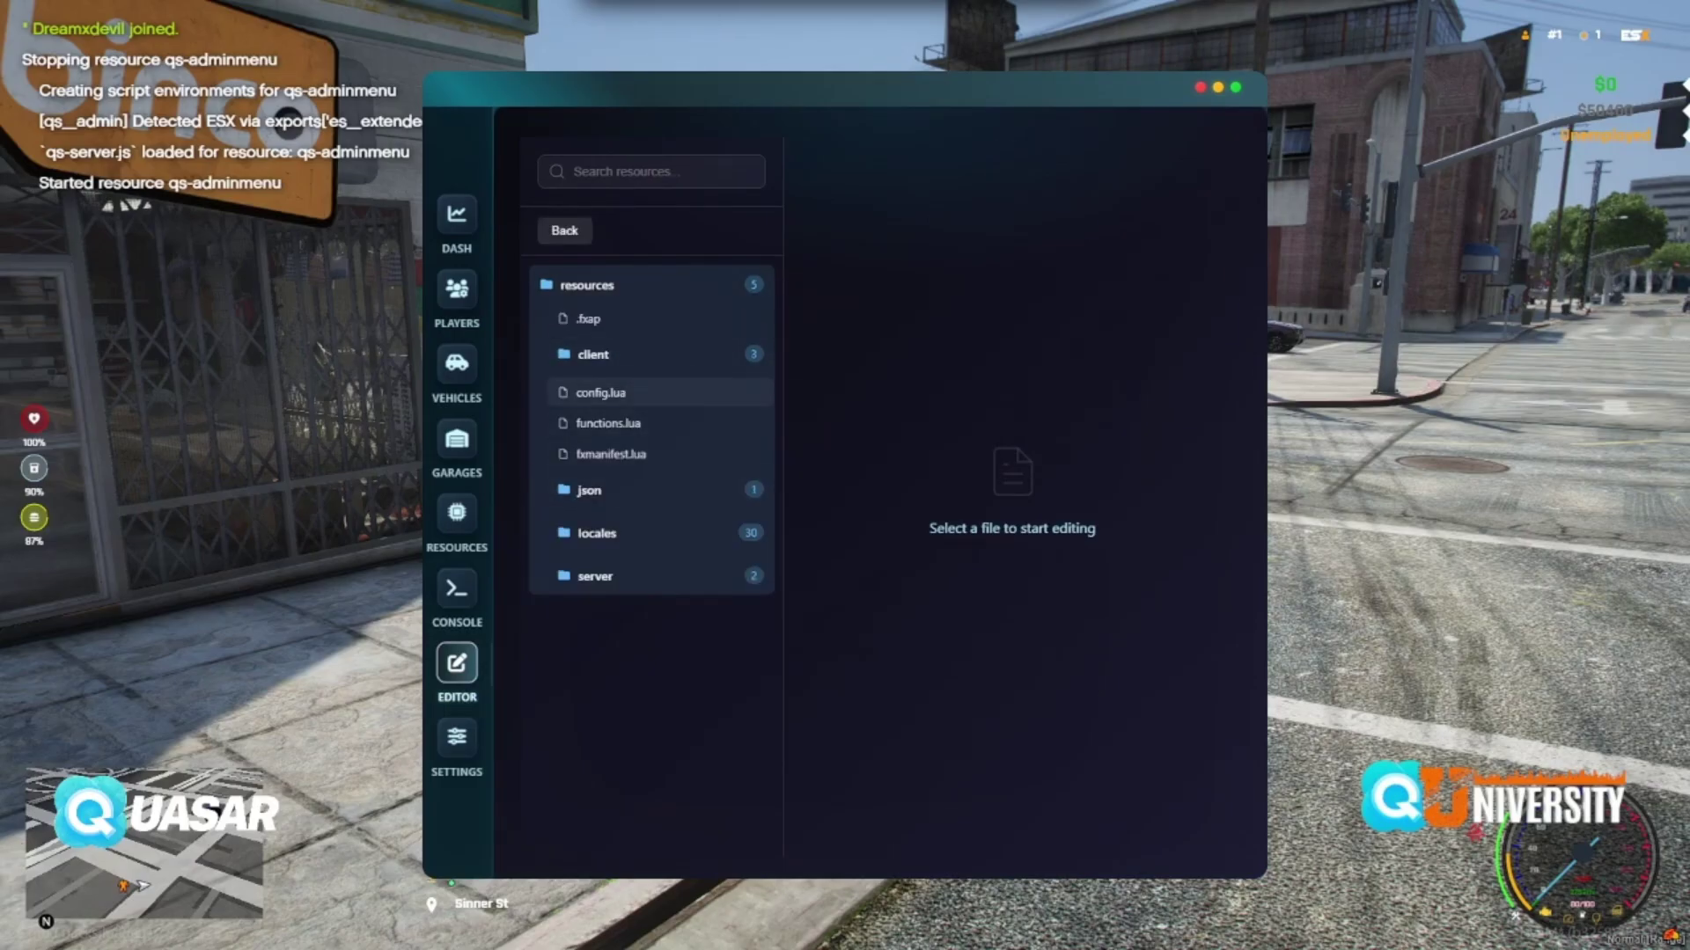
left_click(616, 392)
scroll(1008, 558, "down", 15)
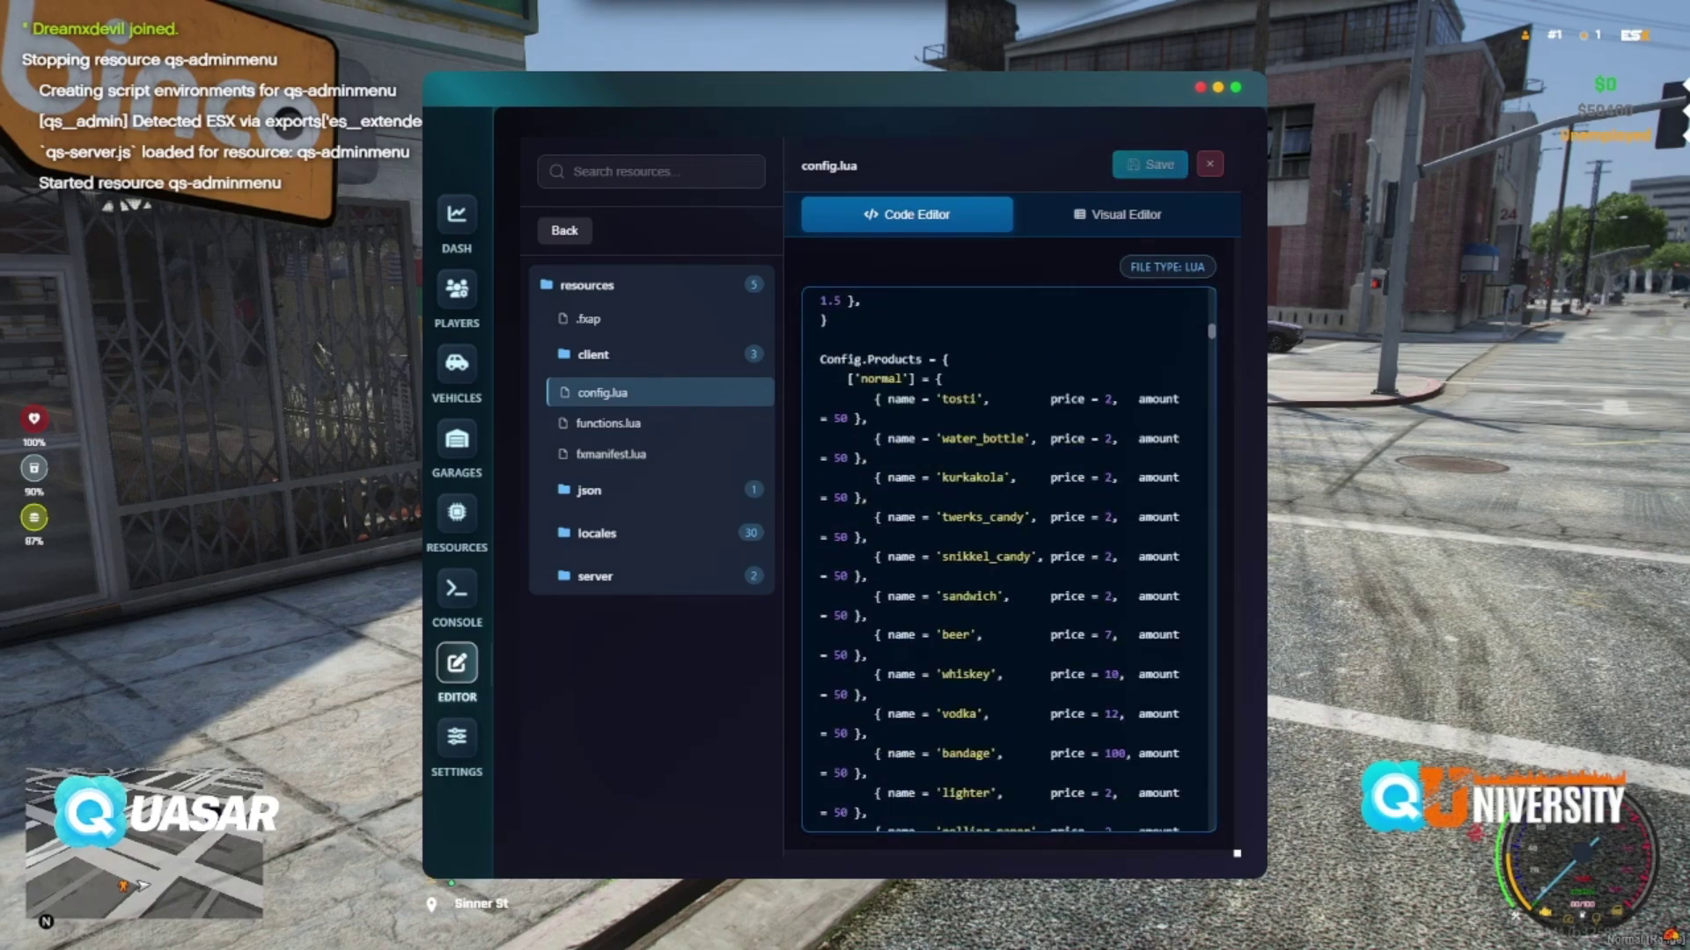
key("Escape")
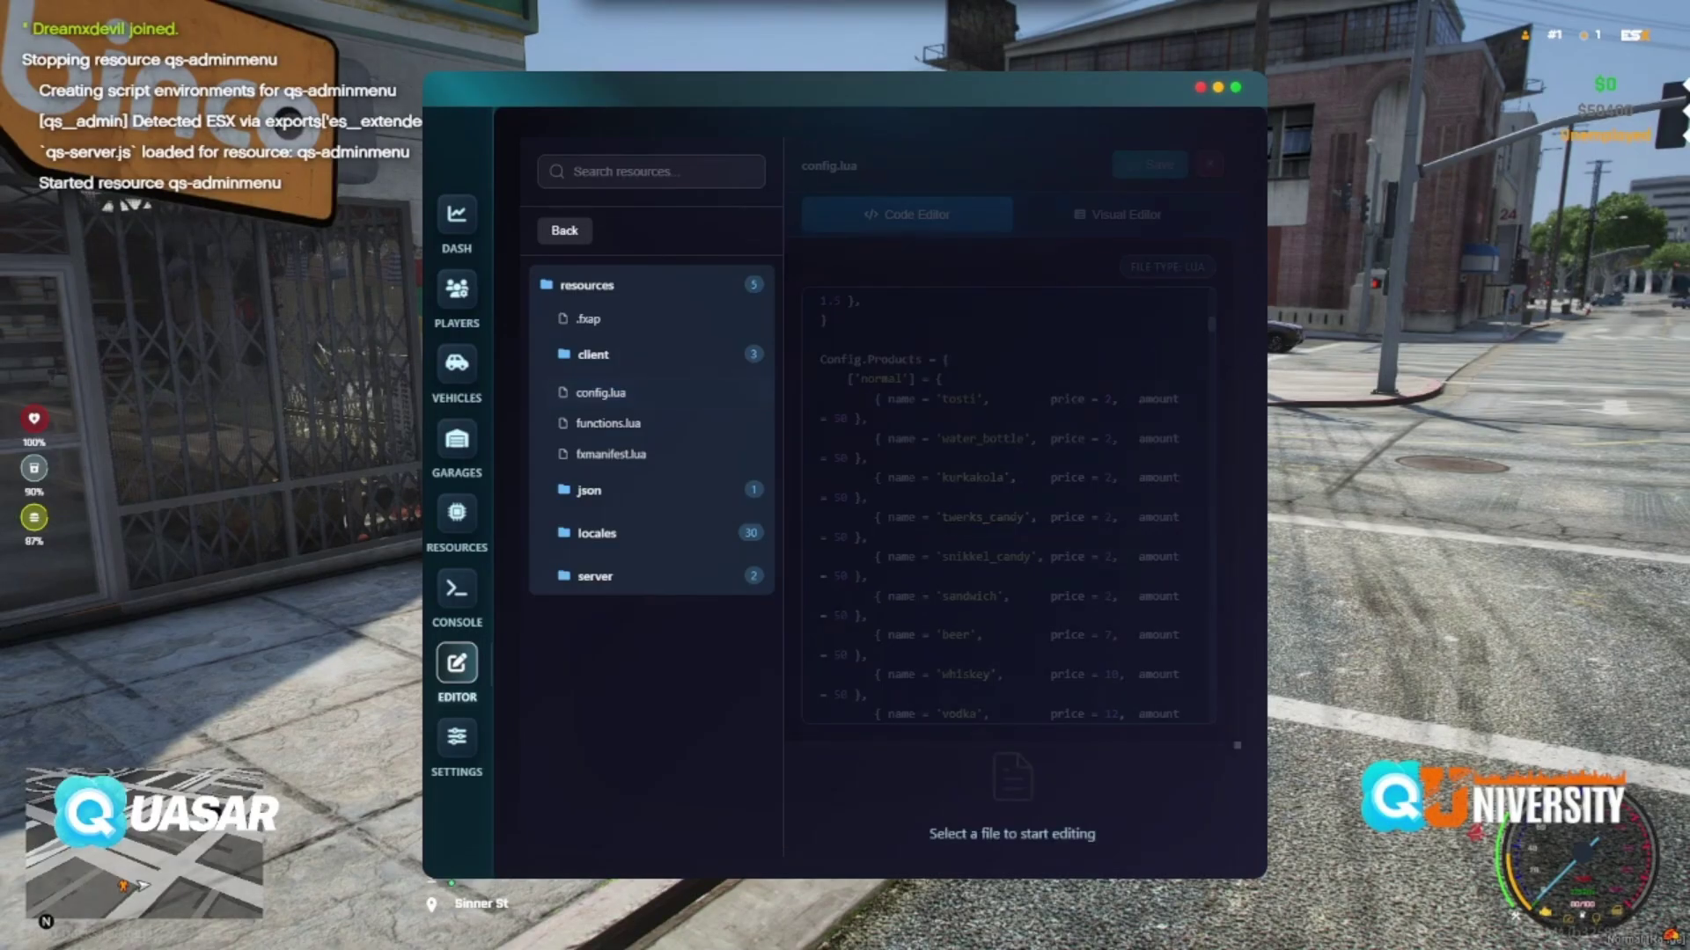